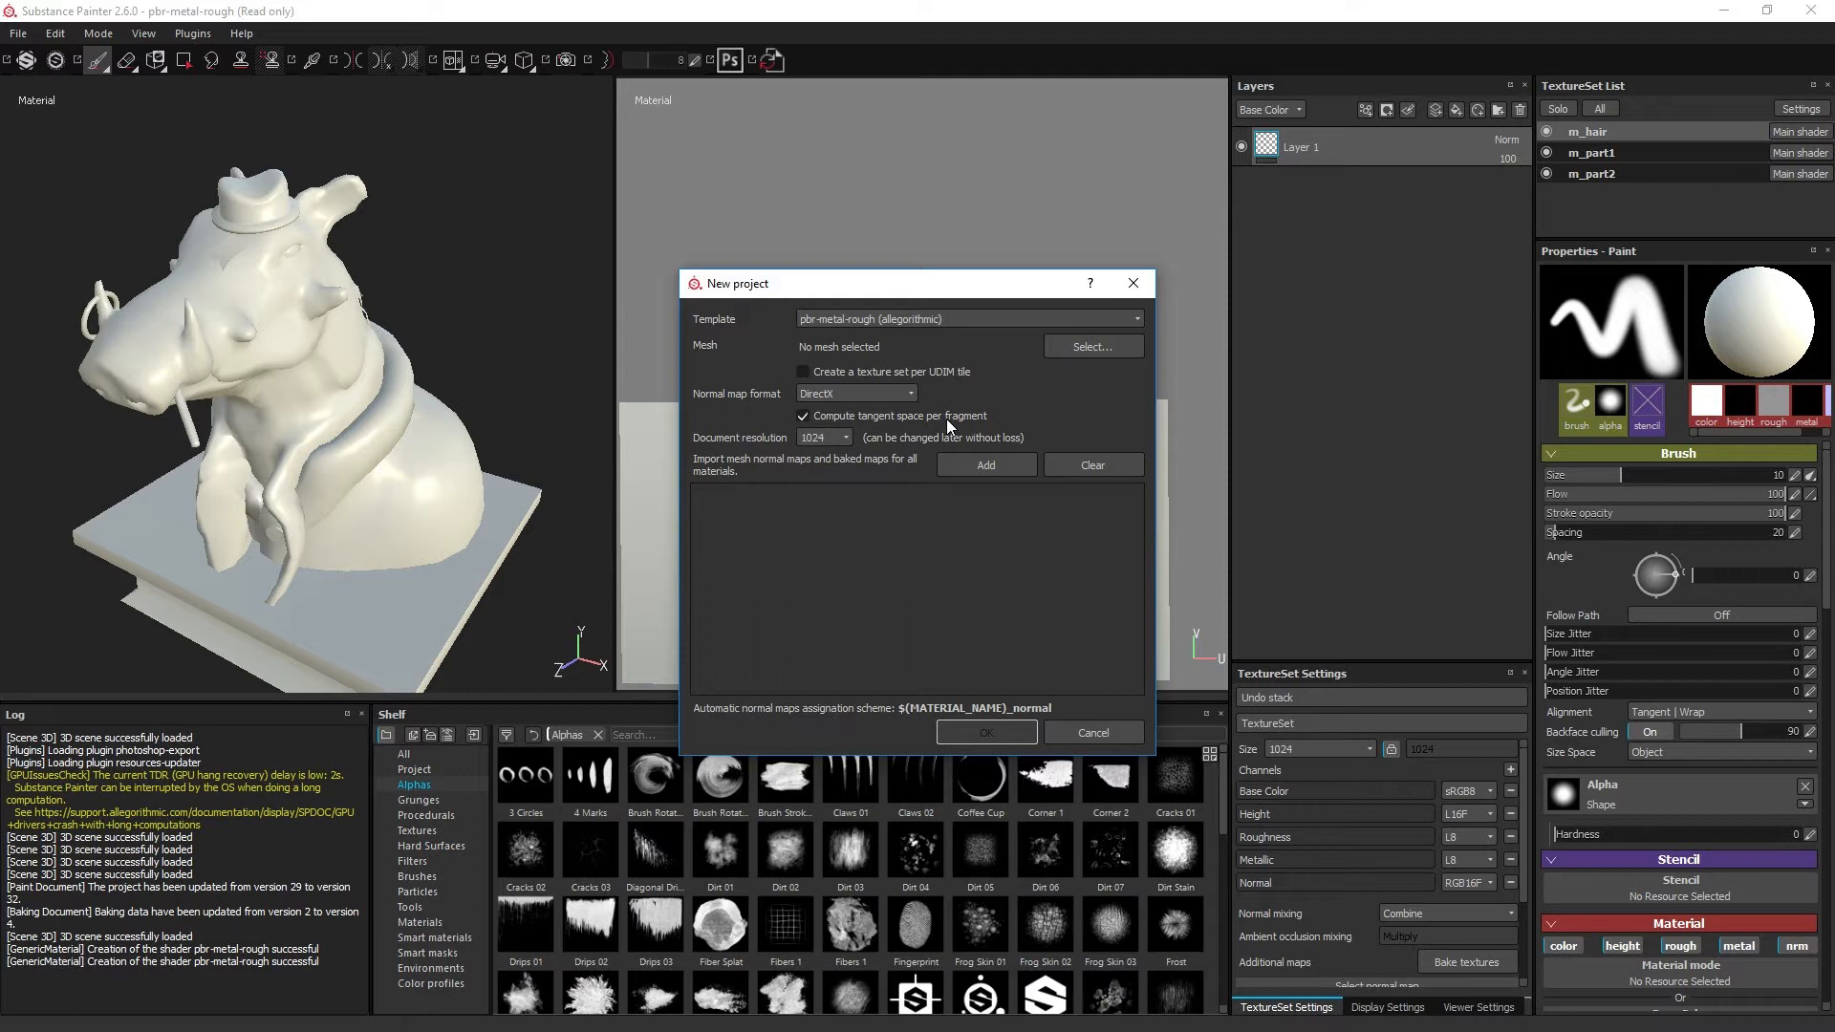
Step: Choose the pbr-metal-rough-HQ template for the new project
{"action": "left_click", "coordinate": [975, 325]}
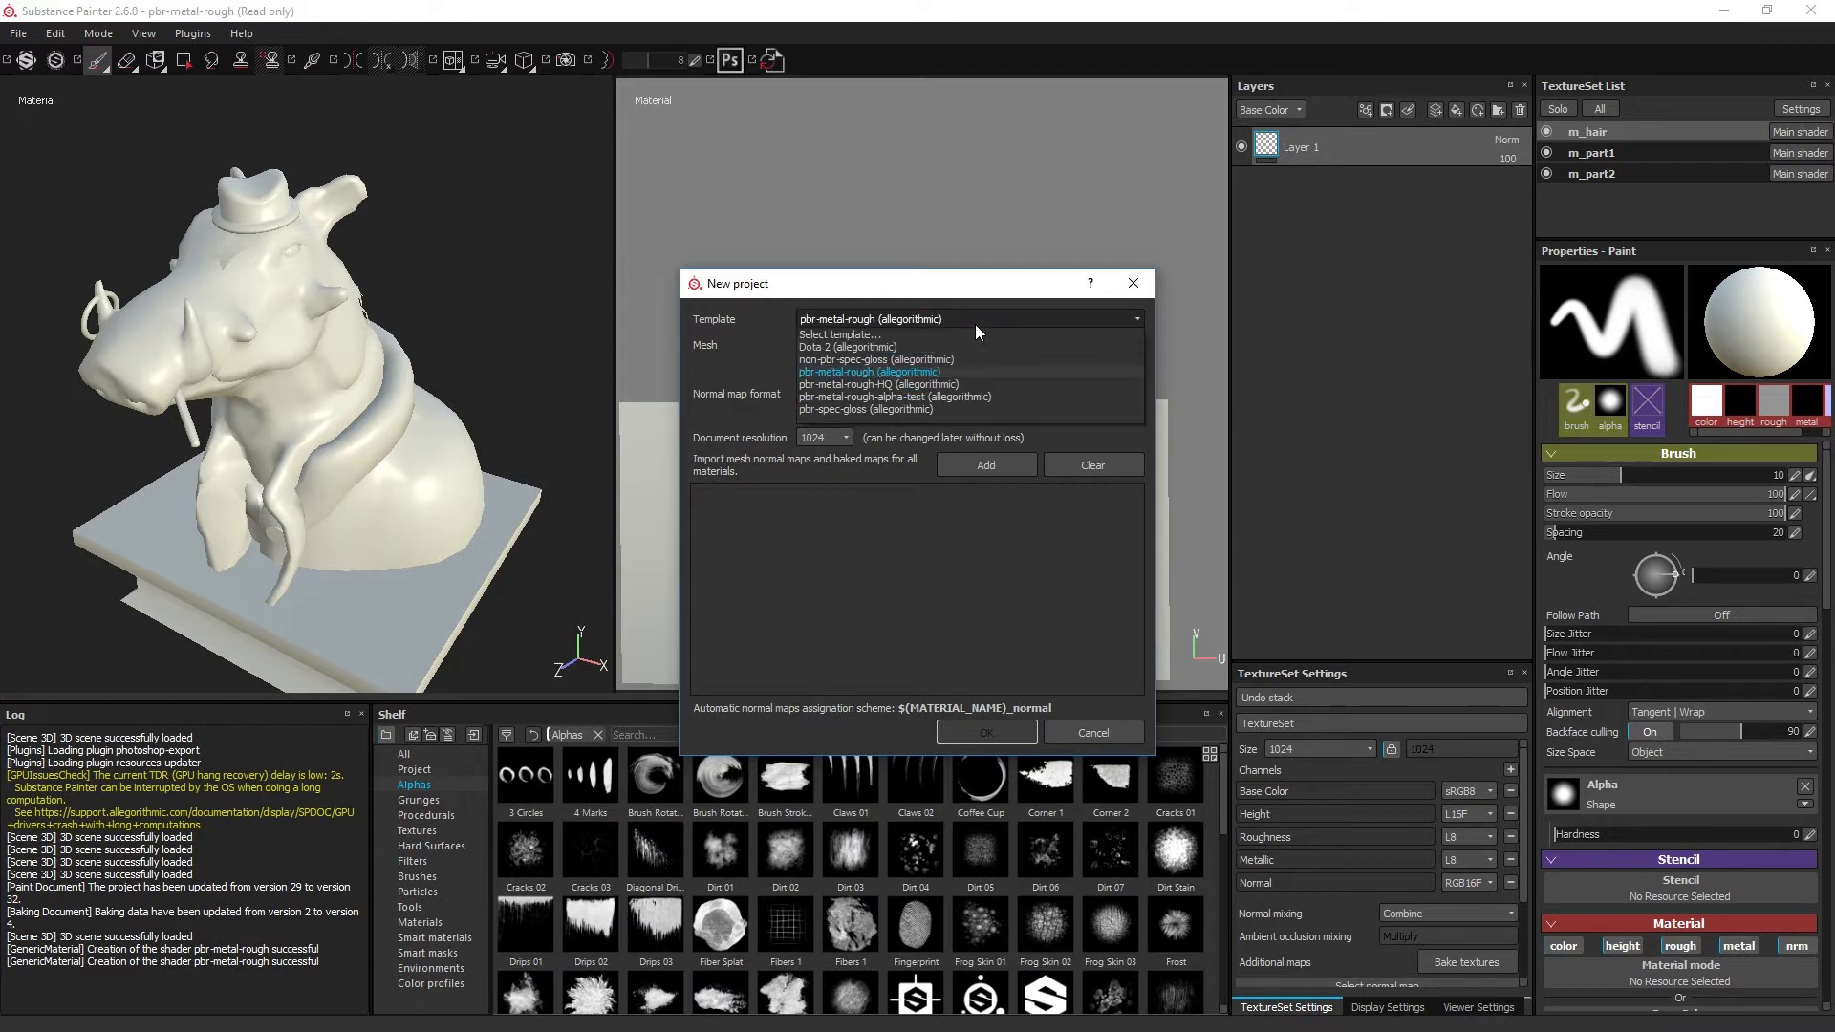
{"action": "left_click", "coordinate": [944, 385]}
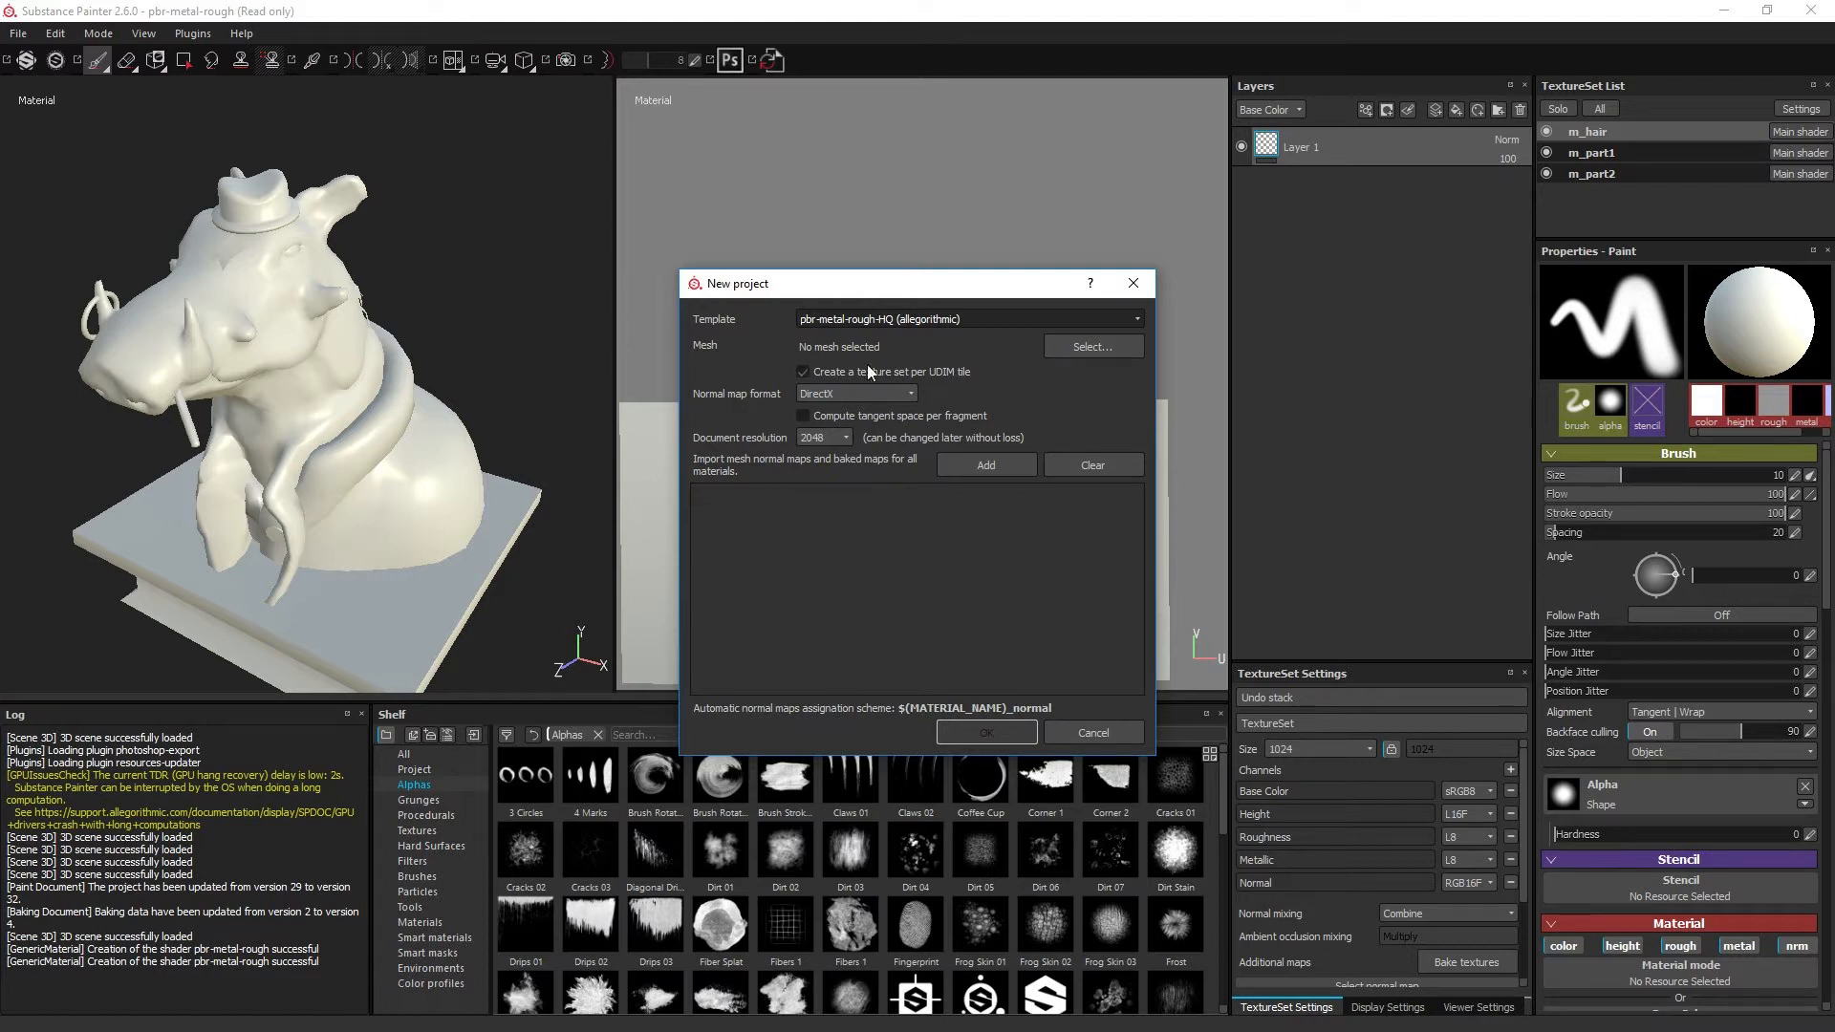
{"action": "left_click", "coordinate": [862, 319]}
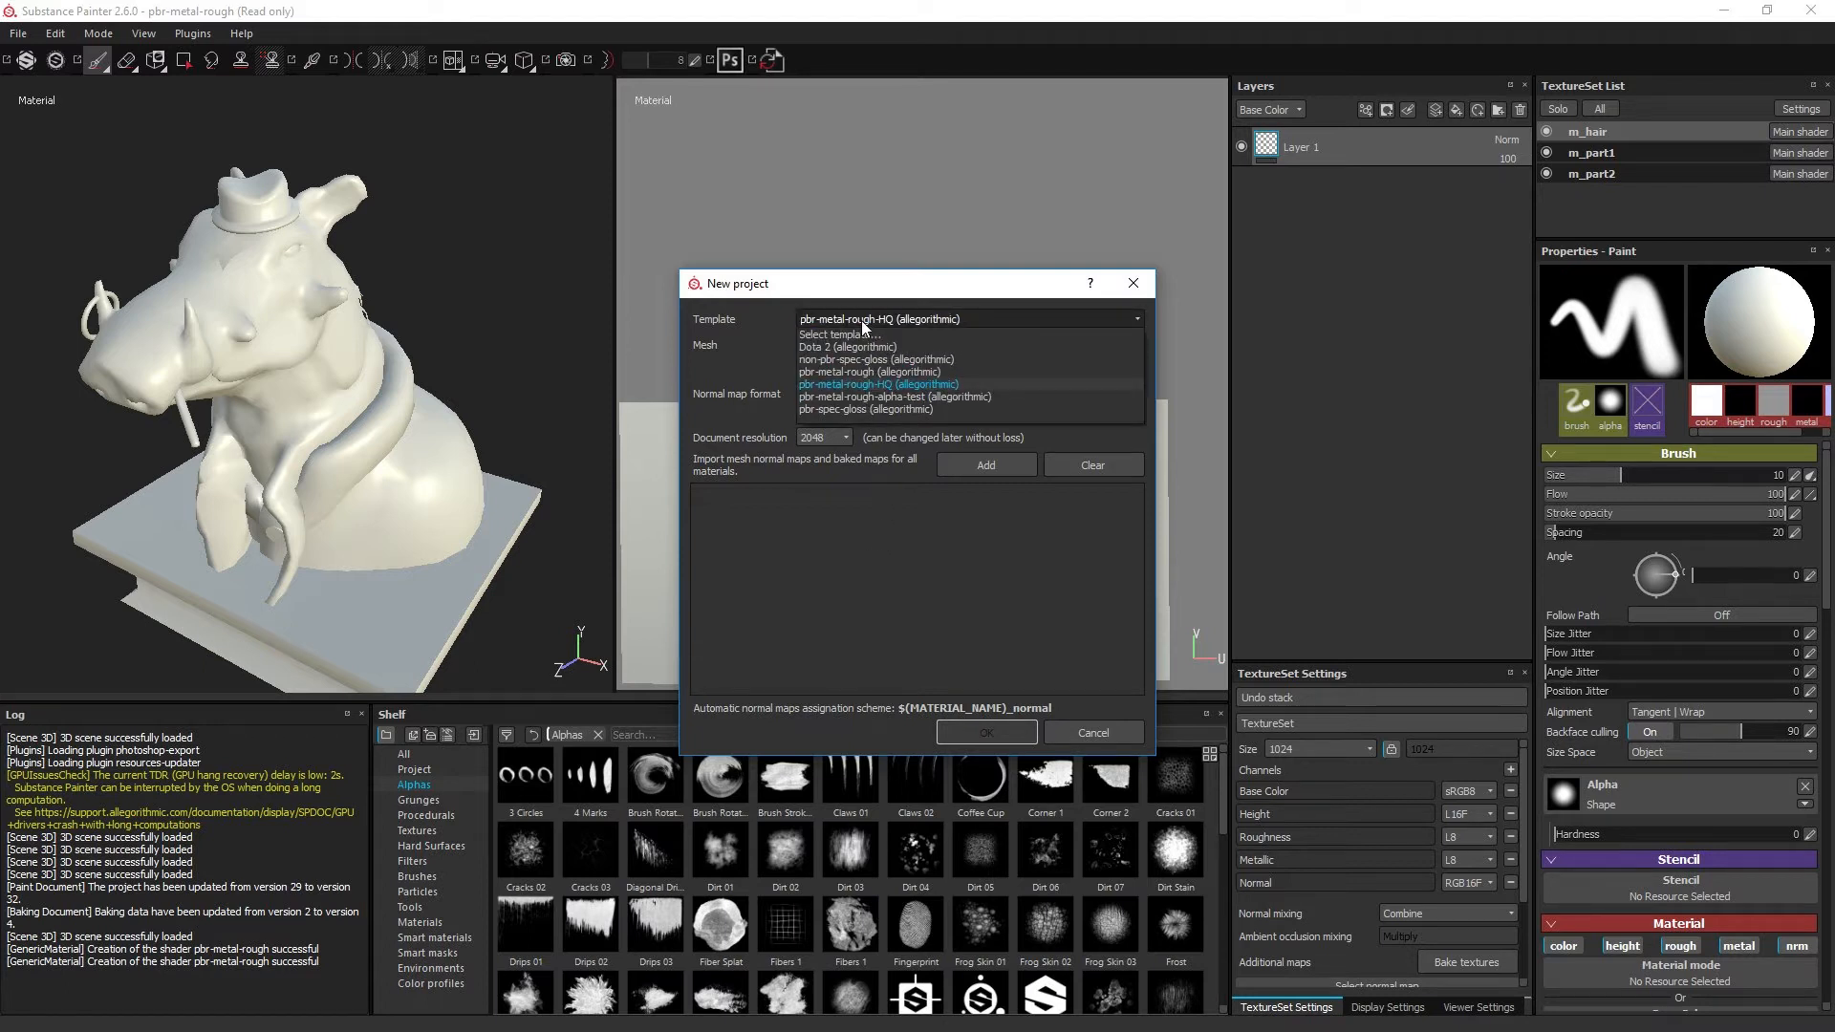
{"action": "left_click", "coordinate": [826, 390]}
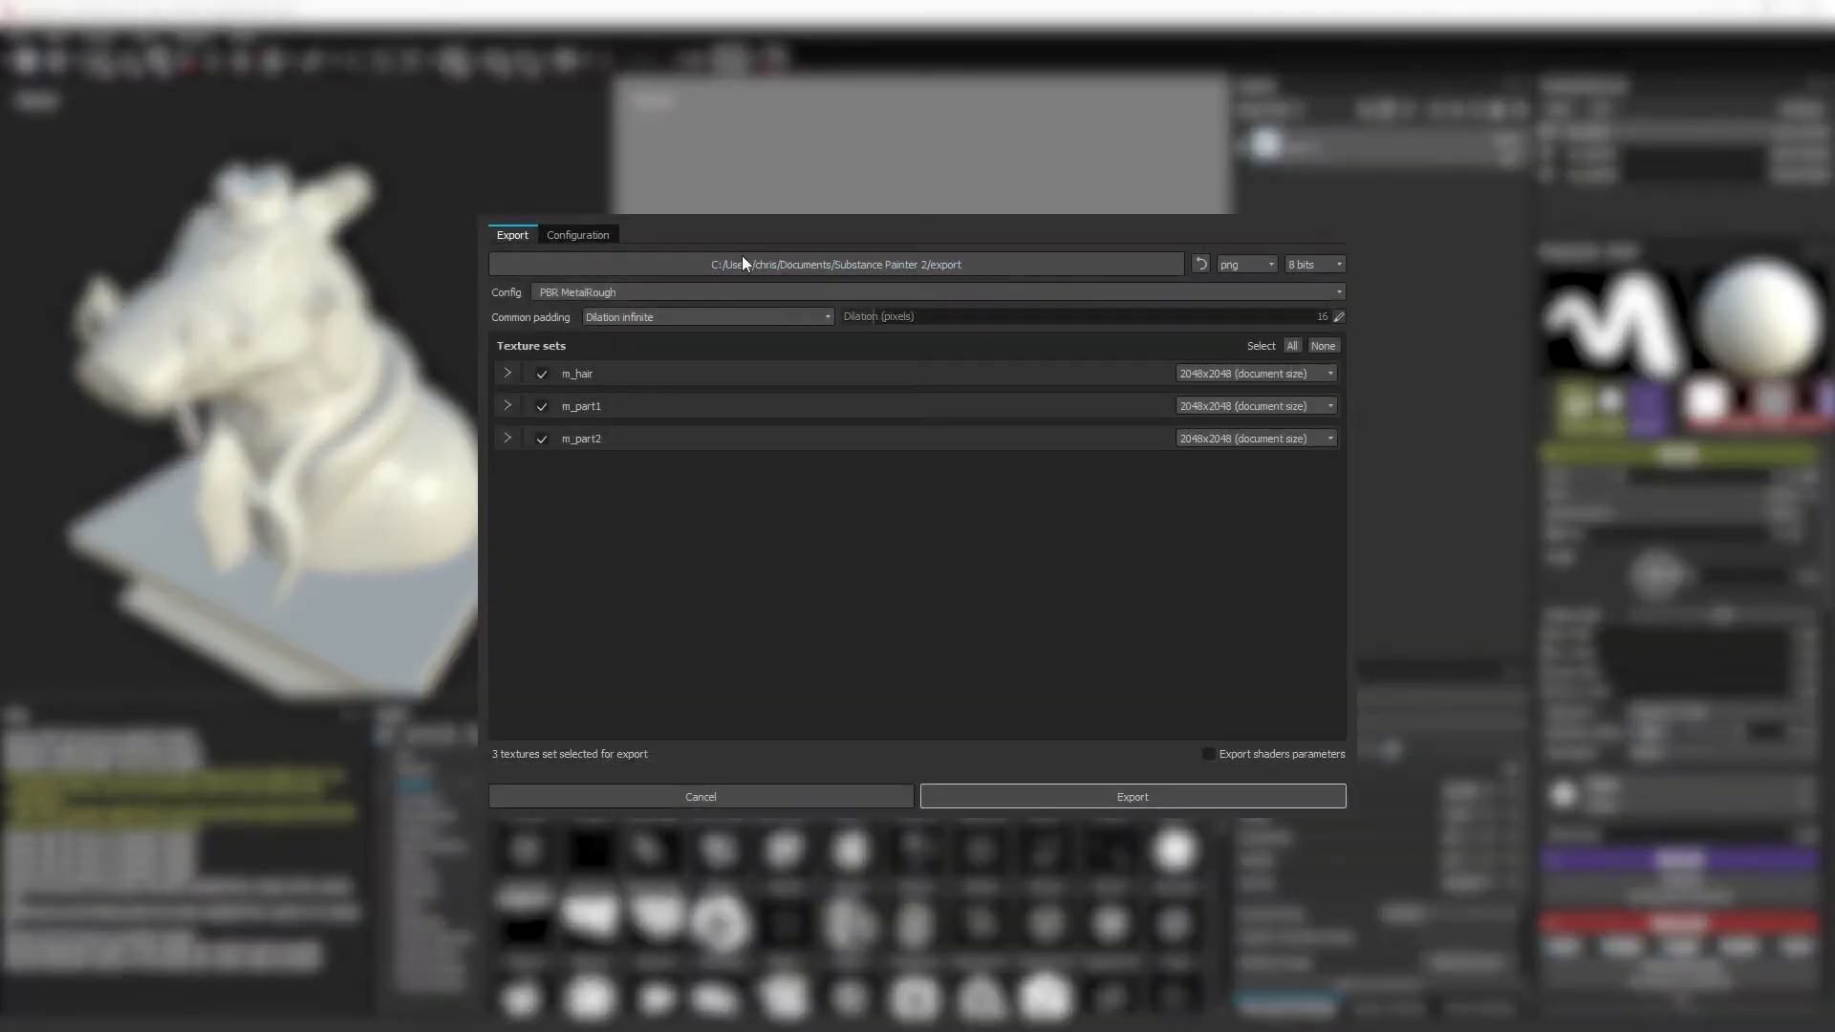
Step: Browse the available texture export config presets, including the PBR, Redshift and Unity ones
{"action": "left_click", "coordinate": [748, 292]}
{"action": "scroll", "coordinate": [749, 331], "scroll_direction": "down", "scroll_amount": 1}
{"action": "scroll", "coordinate": [747, 335], "scroll_direction": "down", "scroll_amount": 3}
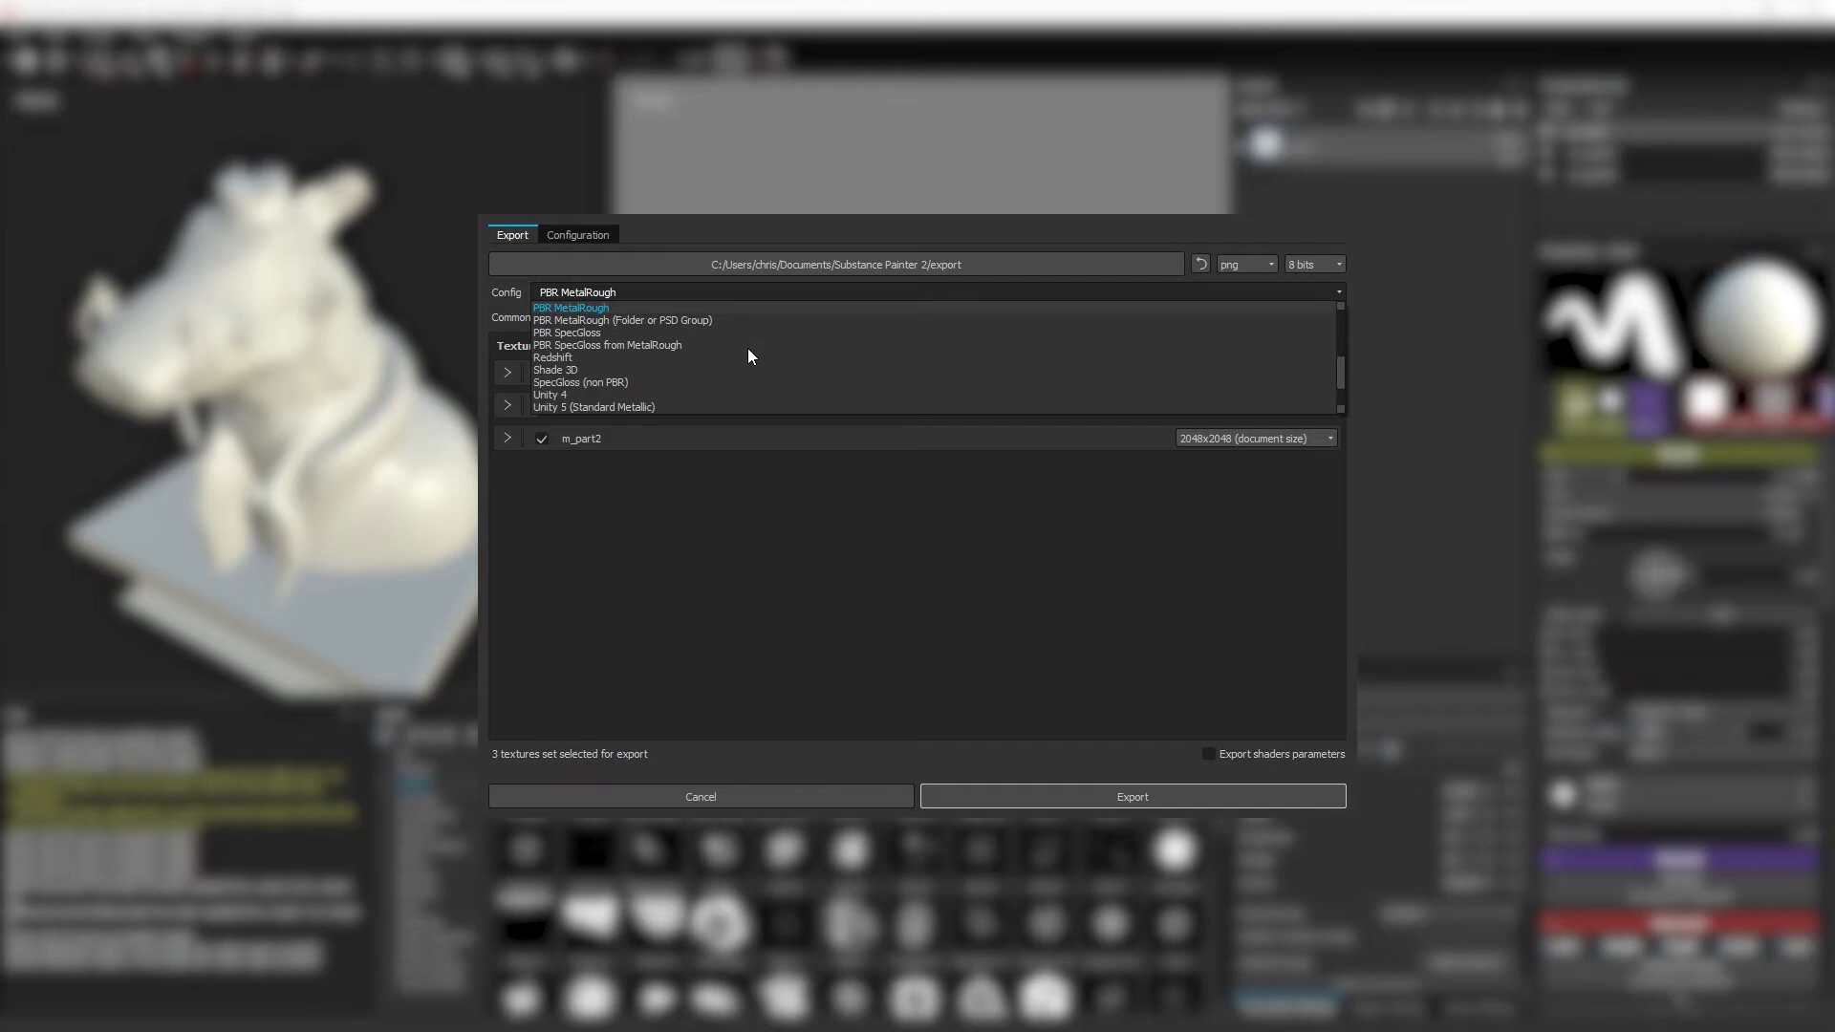
{"action": "scroll", "coordinate": [749, 350], "scroll_direction": "down", "scroll_amount": 1}
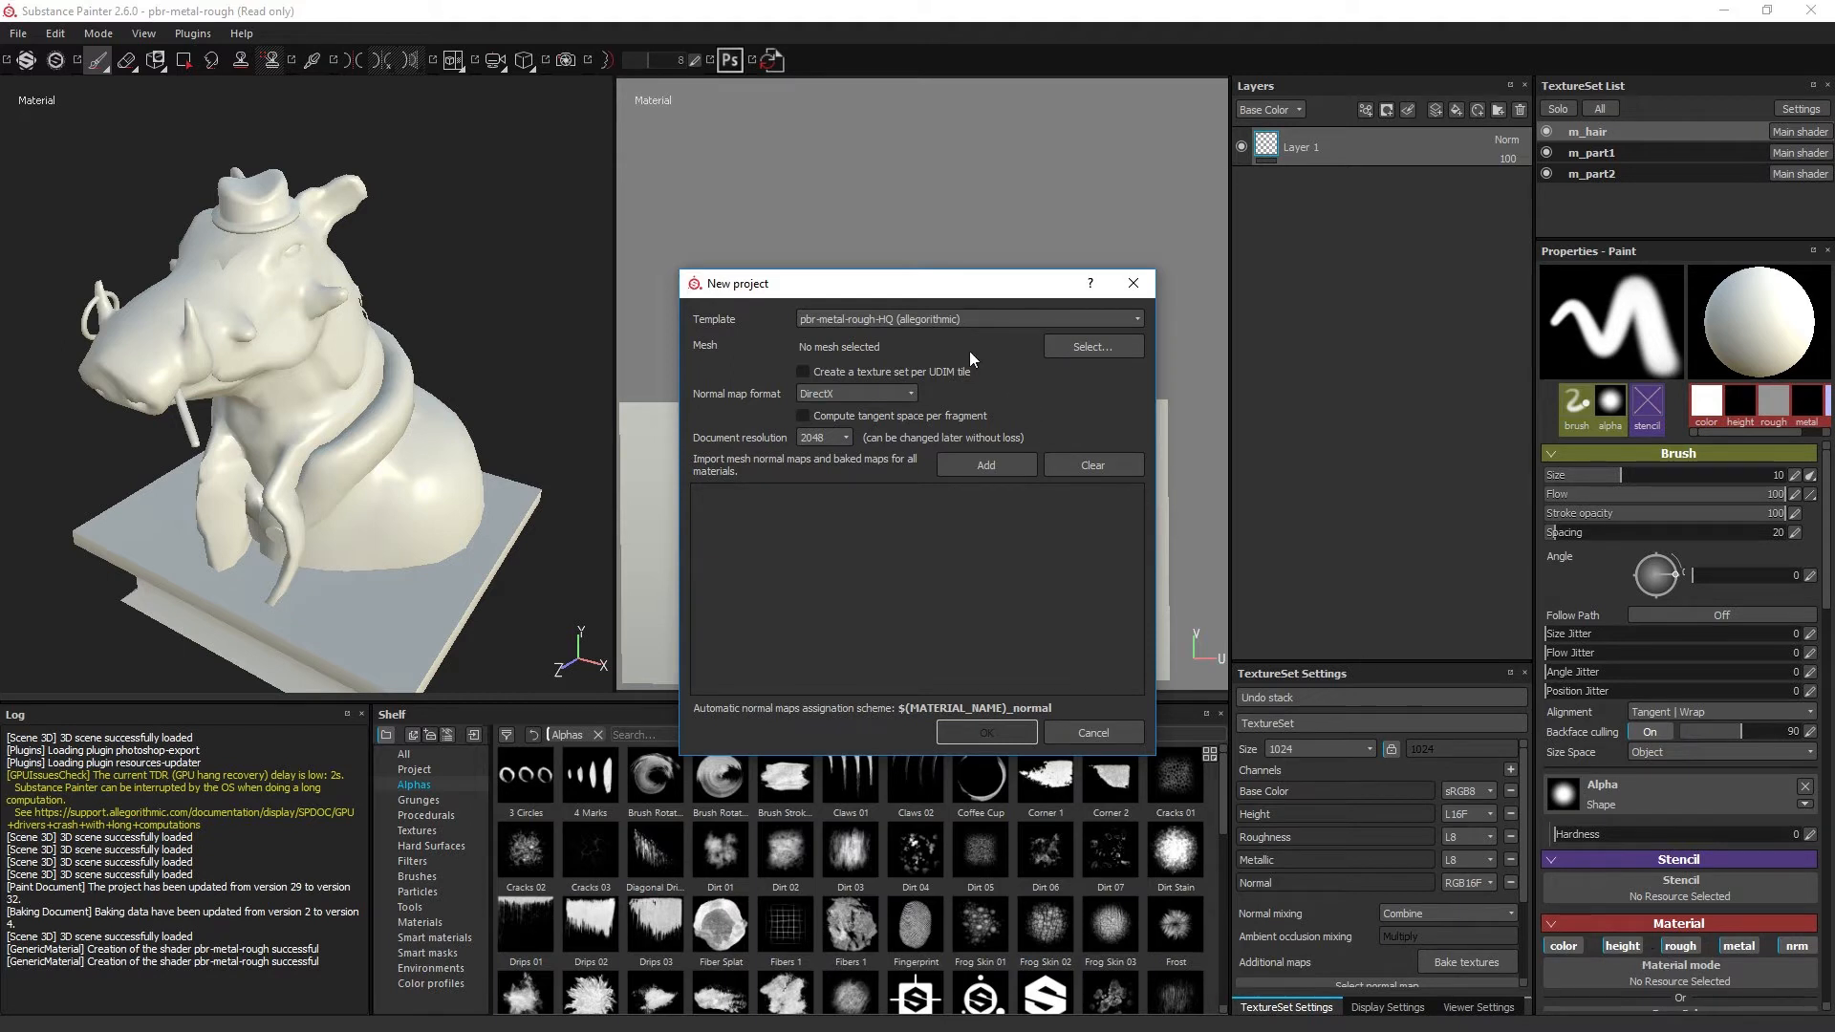
Step: Try the pbr-spec-gloss and pbr-metal-rough-HQ templates for the new project, and cancel its creation
{"action": "left_click", "coordinate": [965, 319]}
{"action": "left_click", "coordinate": [935, 411]}
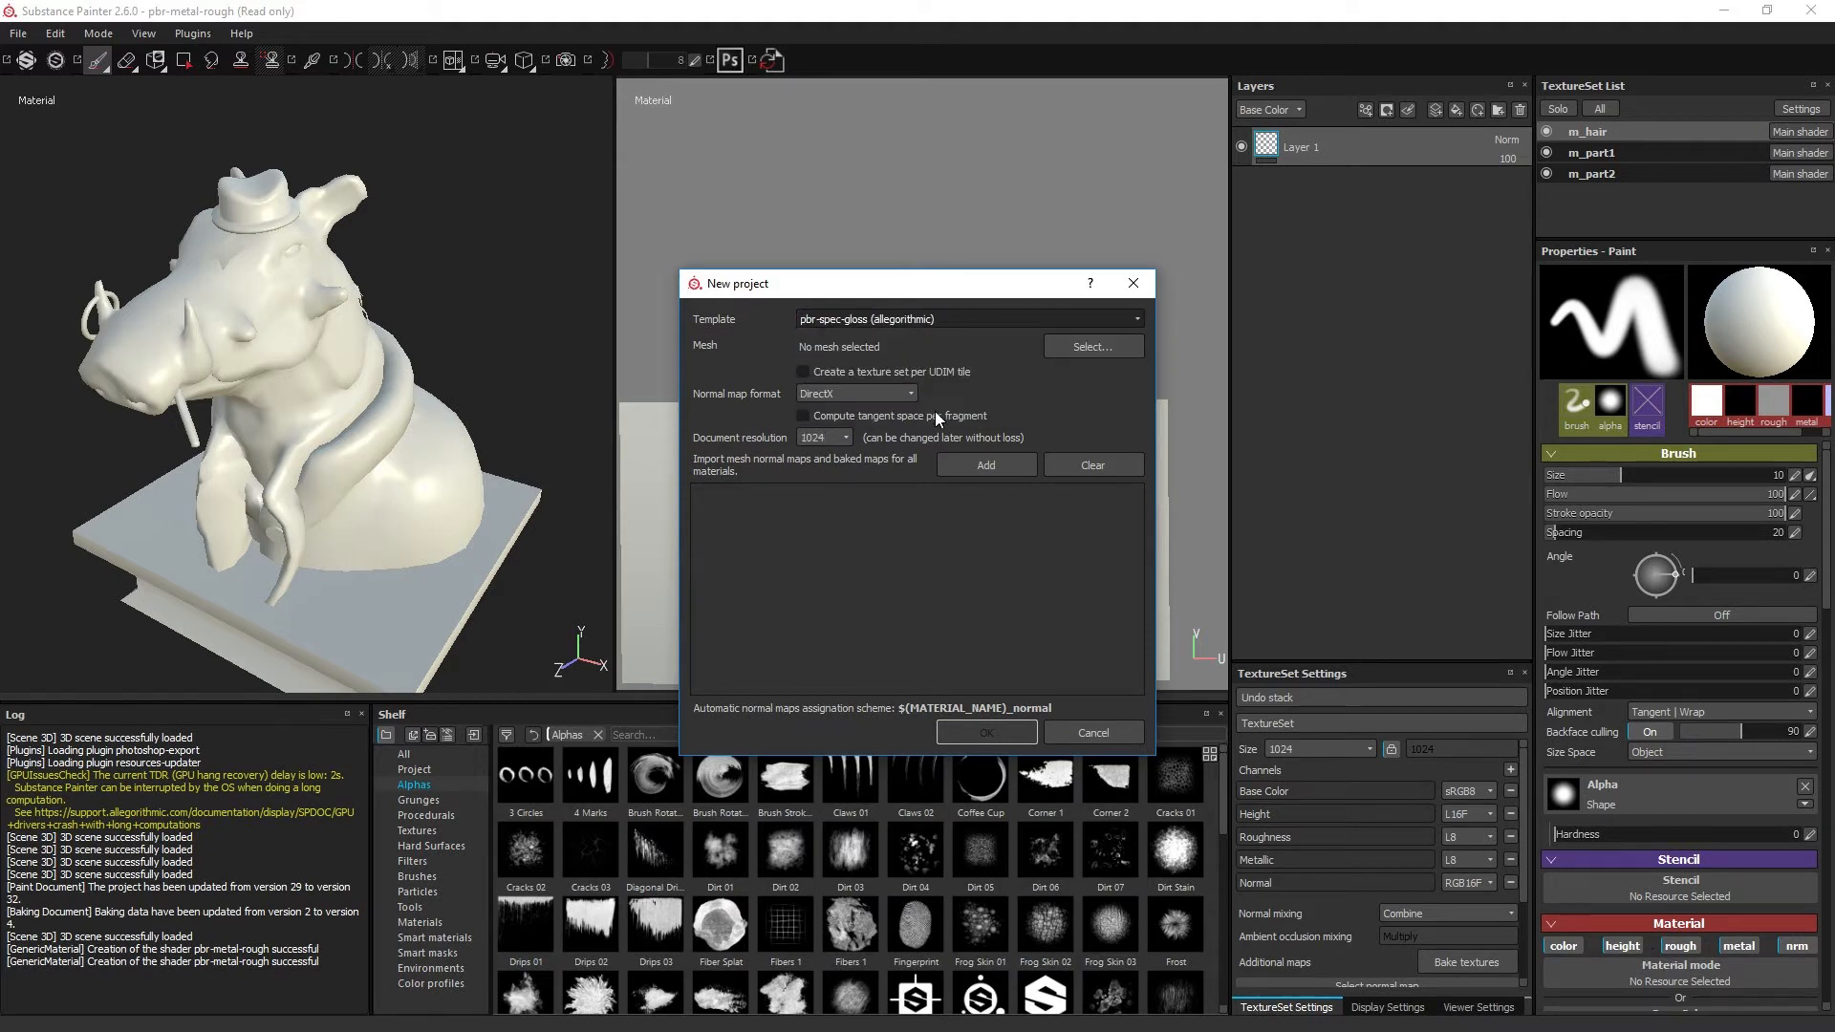
{"action": "left_click", "coordinate": [852, 327]}
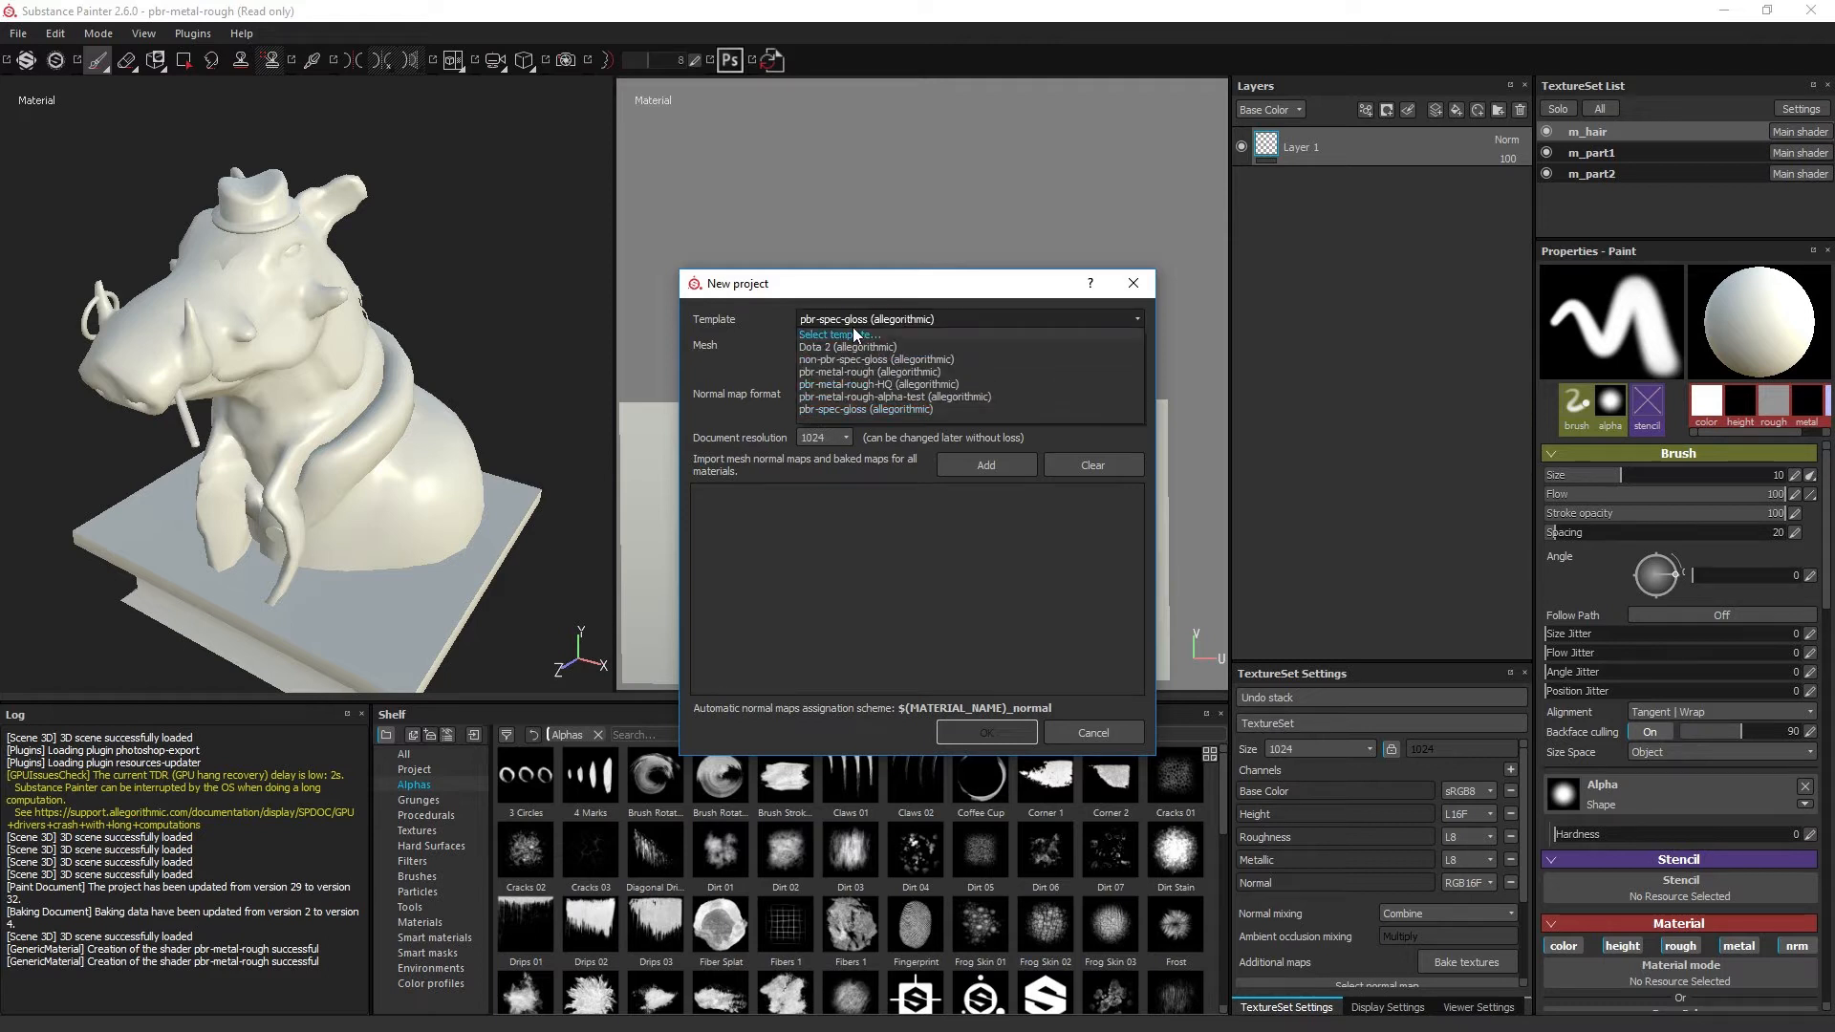
{"action": "left_click", "coordinate": [868, 385]}
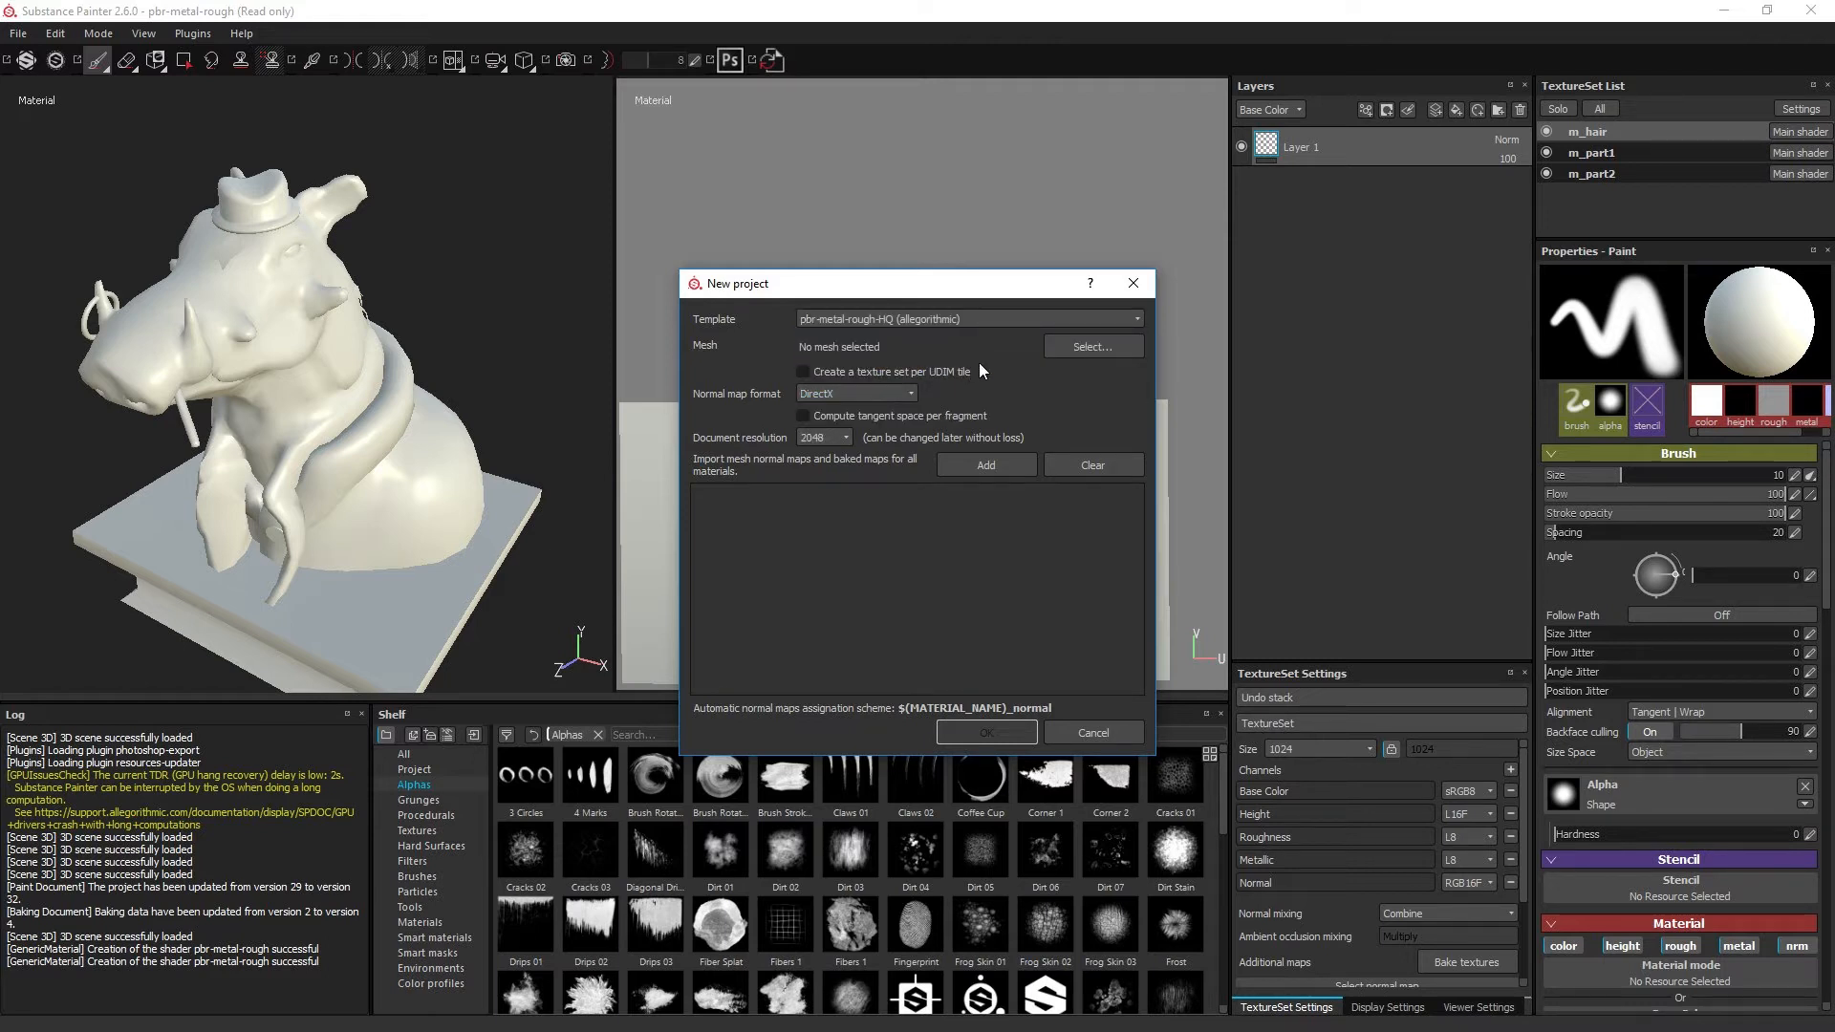
{"action": "left_click", "coordinate": [903, 325]}
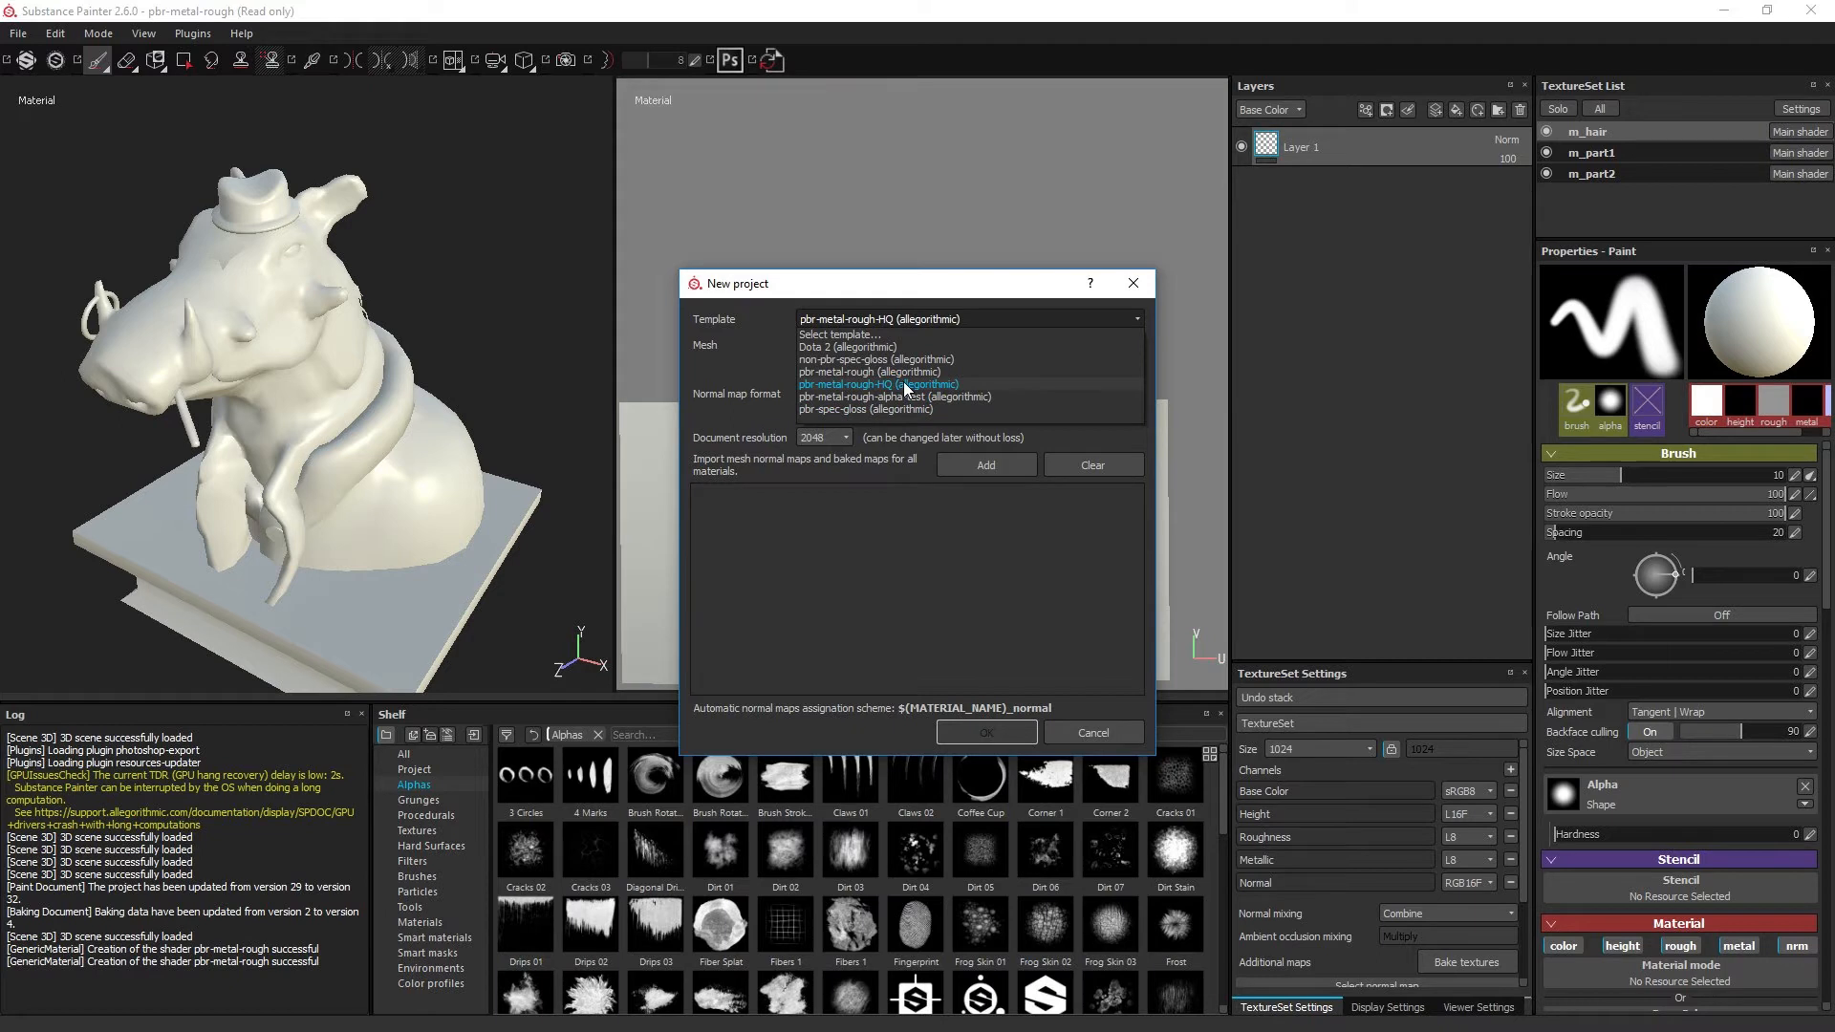
{"action": "left_click", "coordinate": [967, 382]}
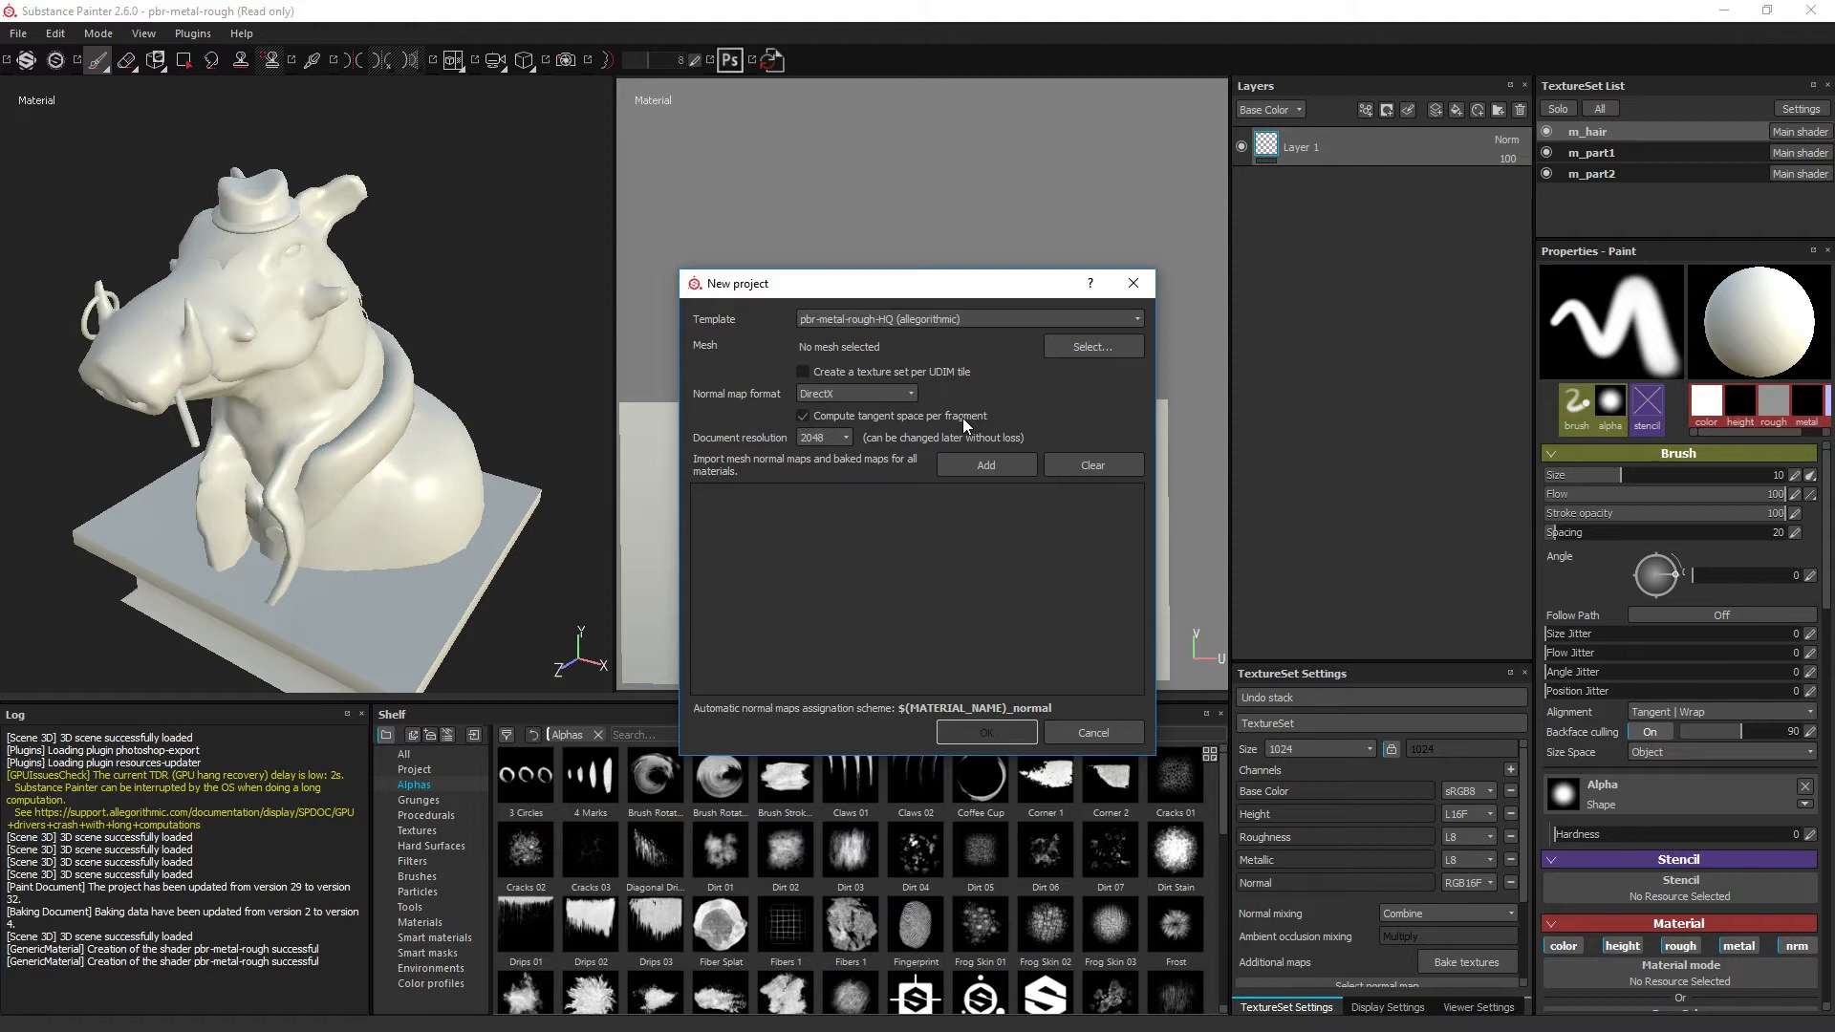
{"action": "left_click", "coordinate": [963, 418]}
{"action": "left_click", "coordinate": [1110, 730]}
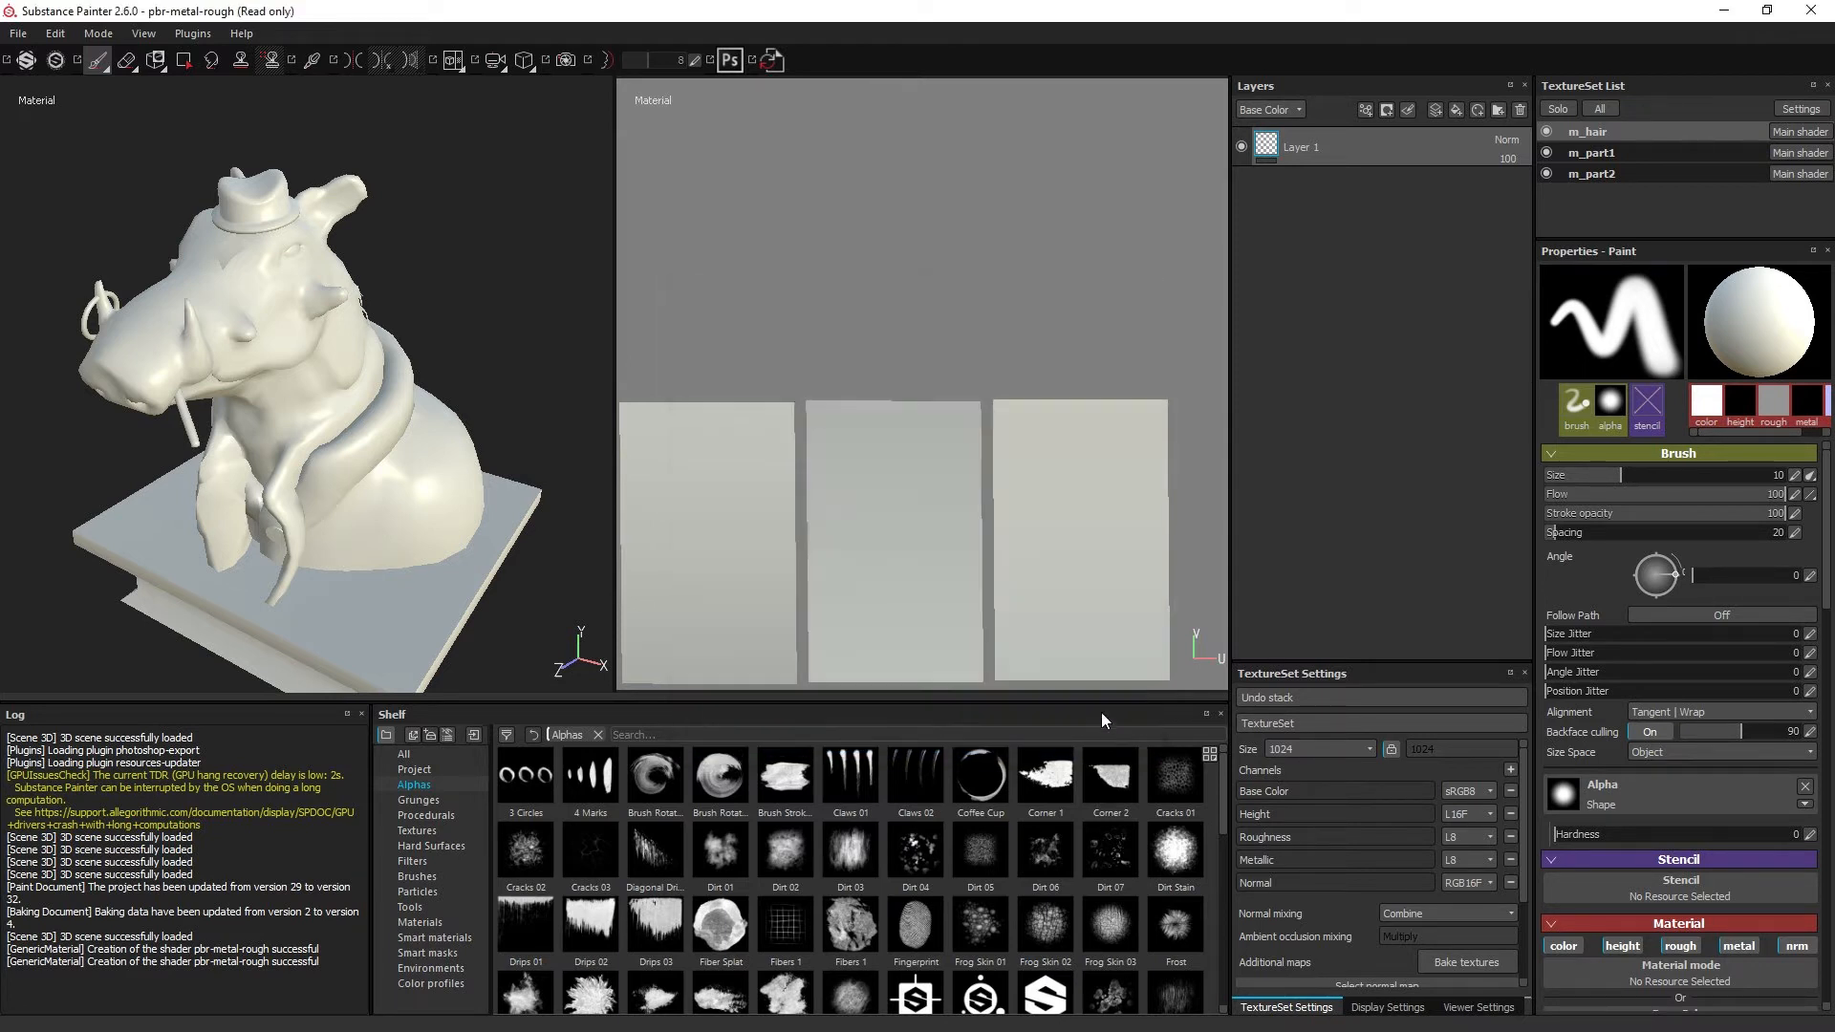
Step: Reload warthogman_low.fbx as the mesh in the project configuration and apply it
{"action": "left_click", "coordinate": [54, 36]}
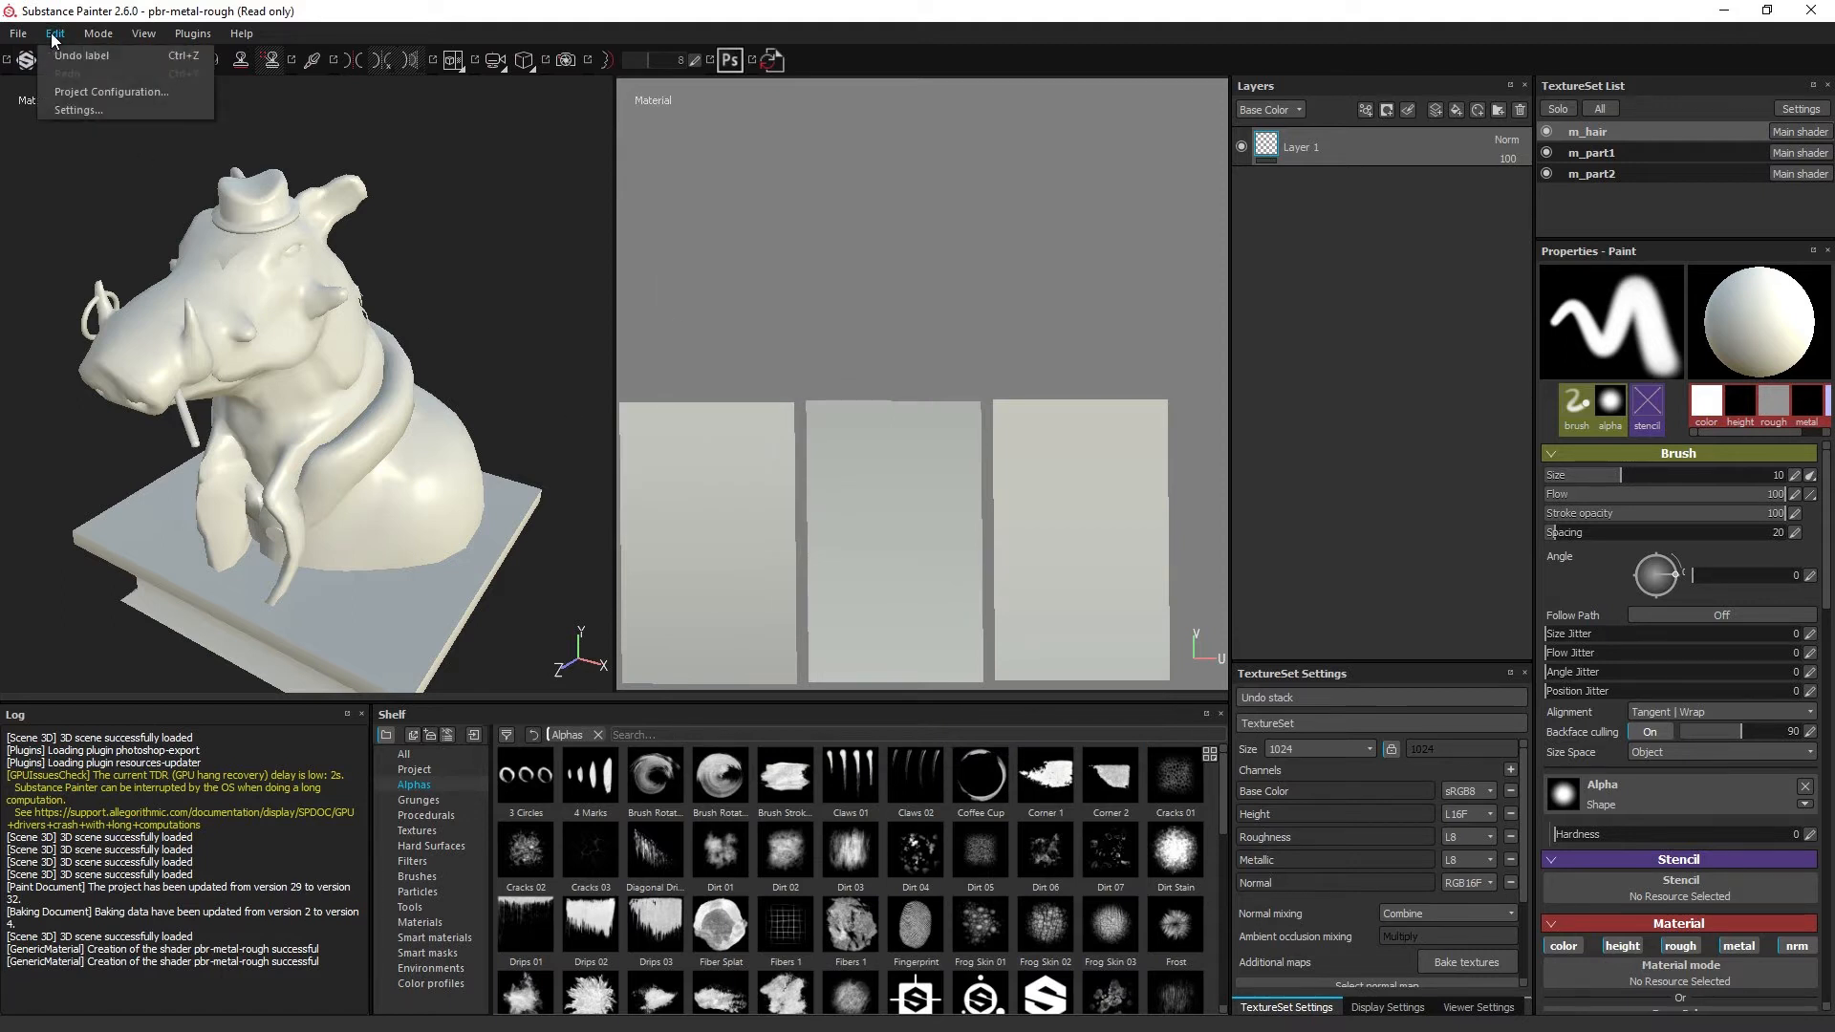
{"action": "left_click", "coordinate": [96, 91]}
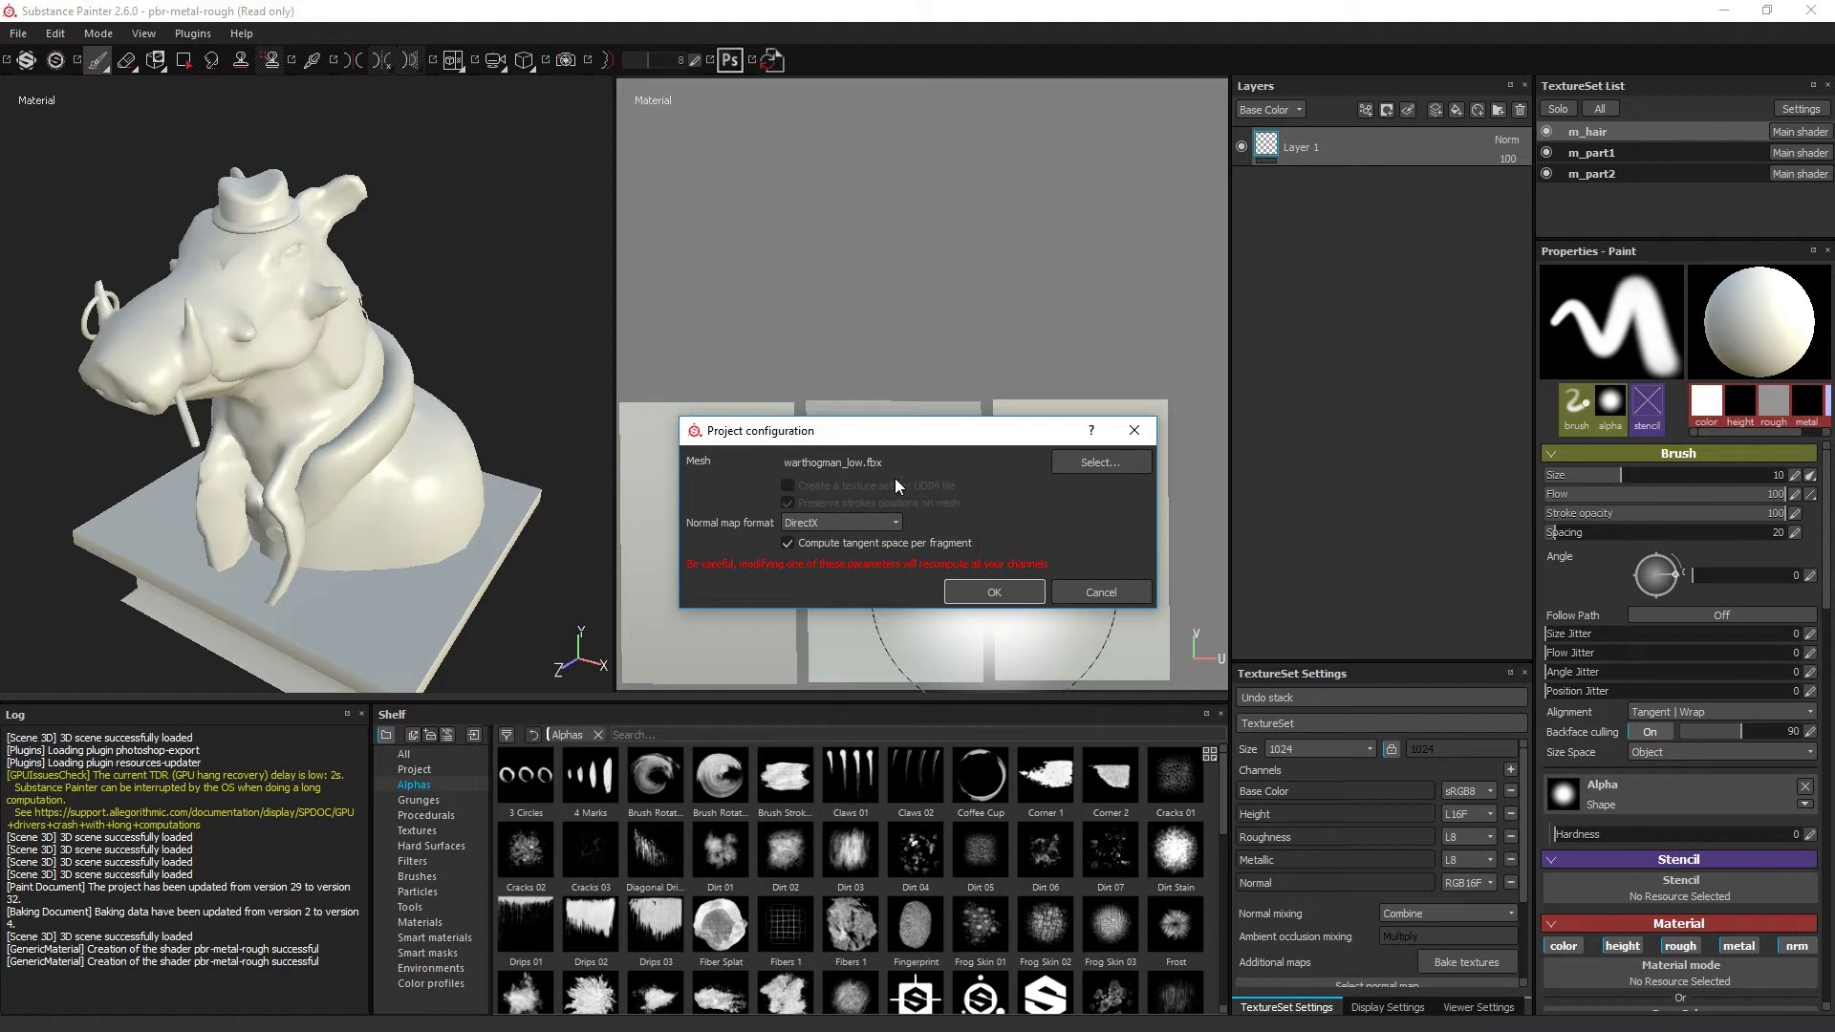
{"action": "left_click", "coordinate": [1063, 466]}
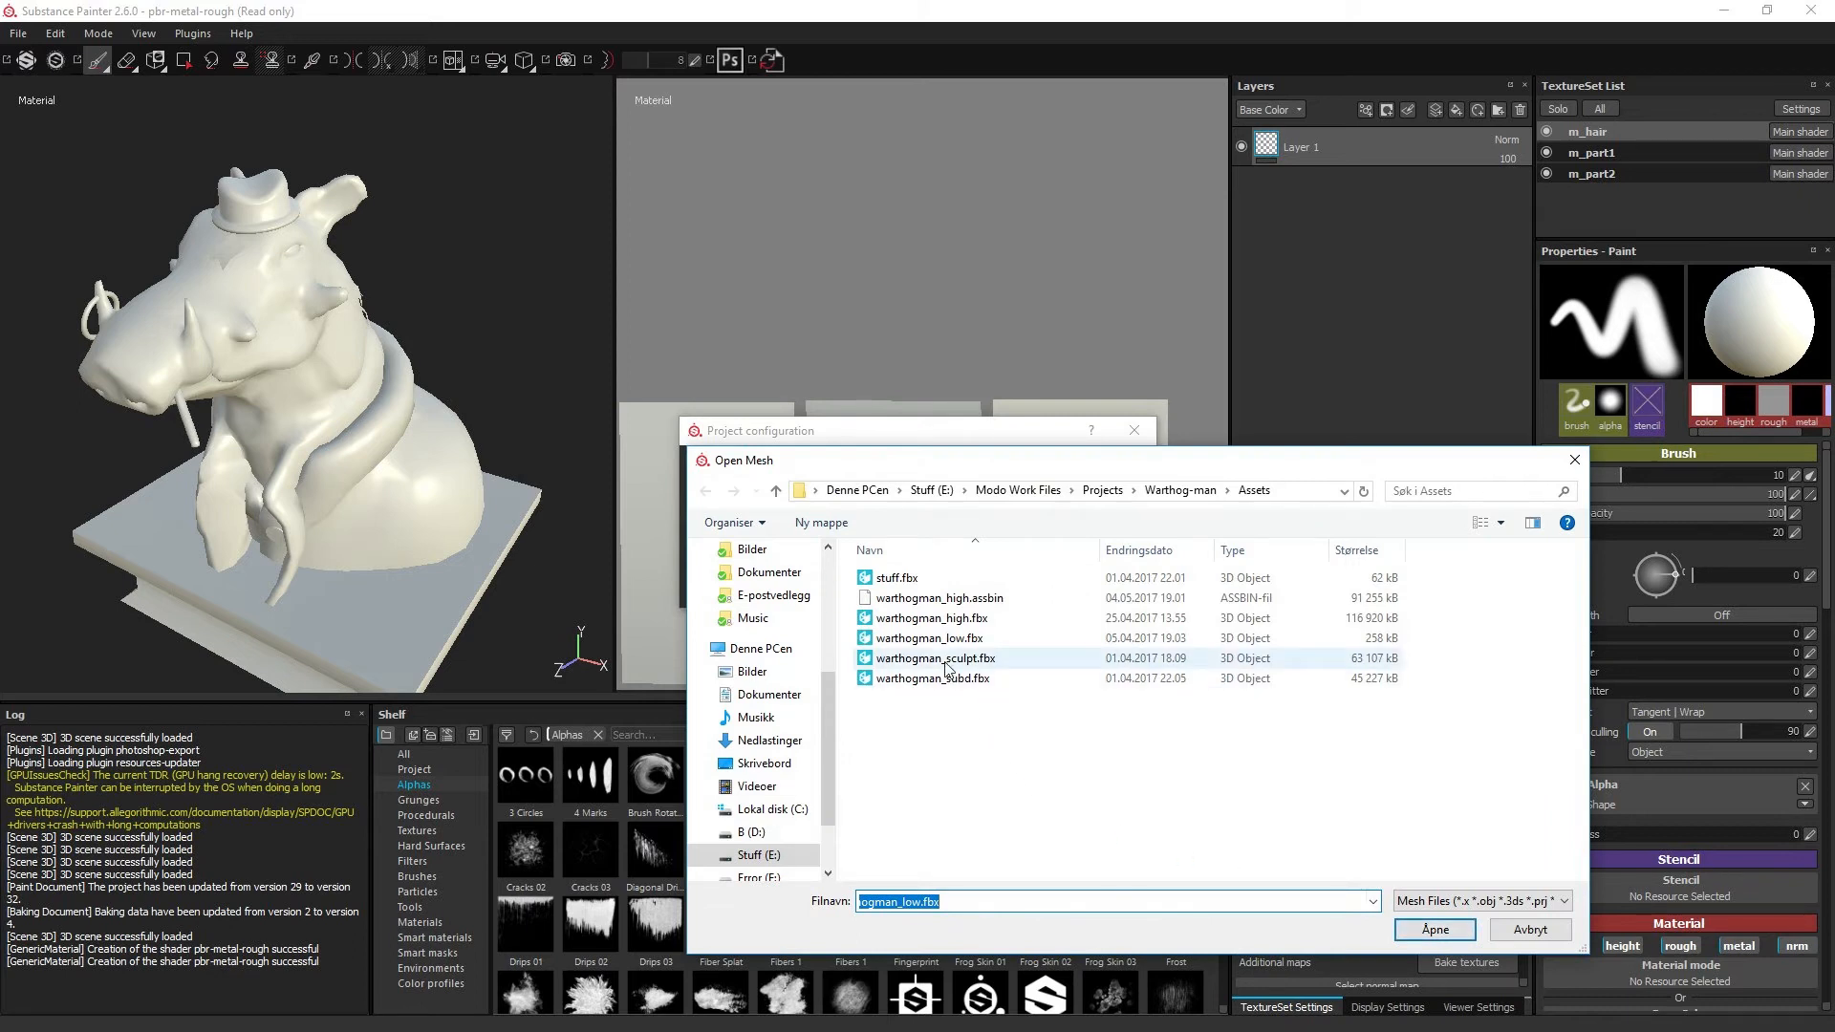
{"action": "left_click_drag", "start_coordinate": [863, 473], "coordinate": [711, 507]}
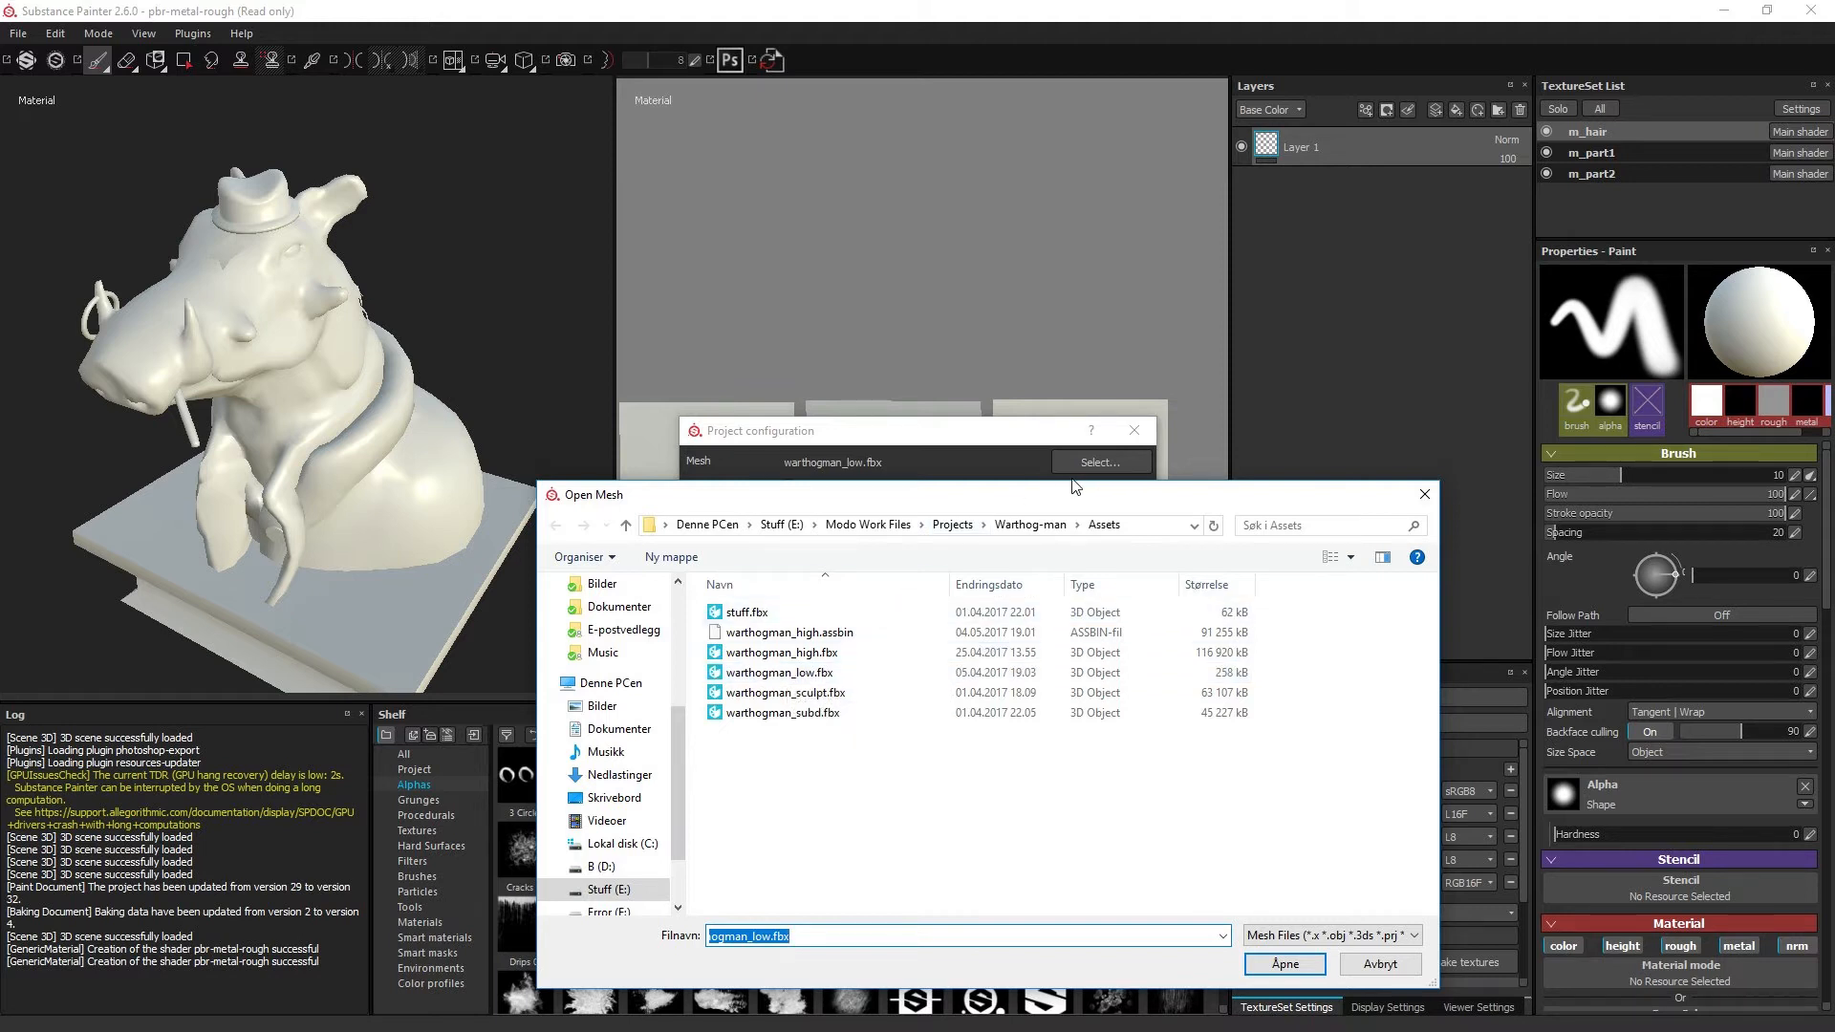
{"action": "left_click", "coordinate": [901, 673]}
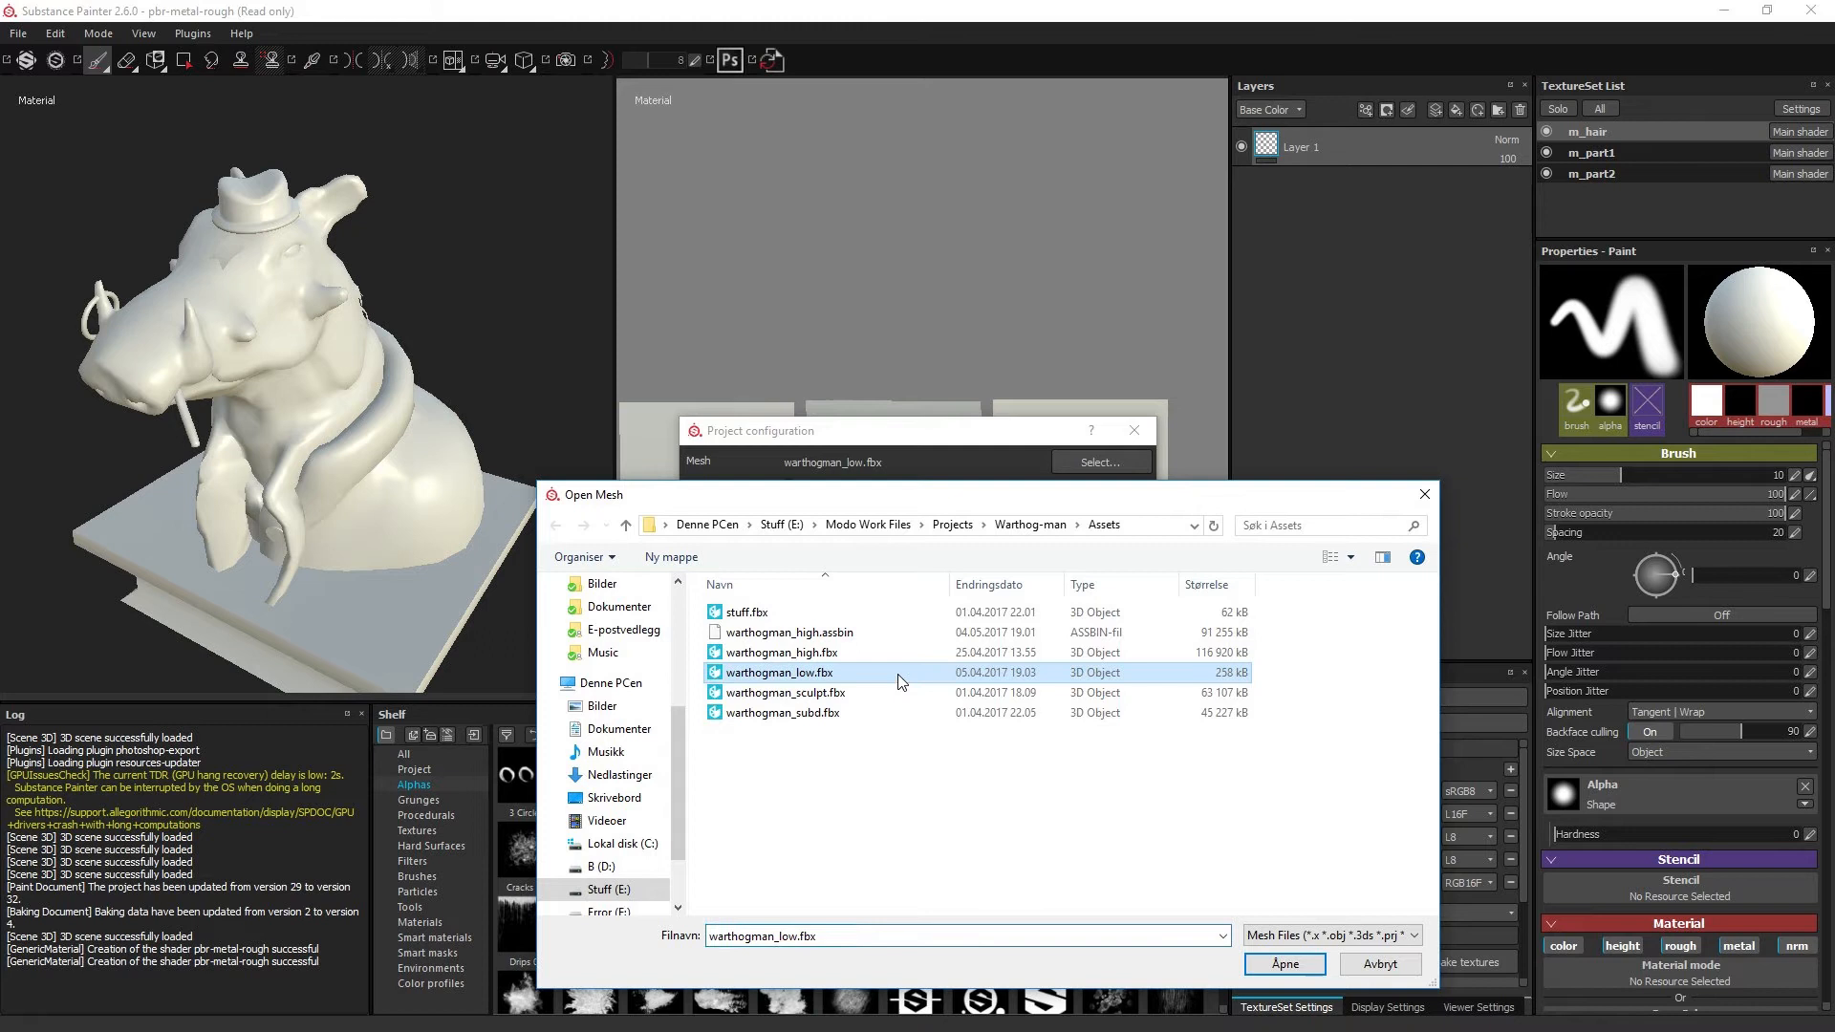
{"action": "left_click", "coordinate": [1290, 965]}
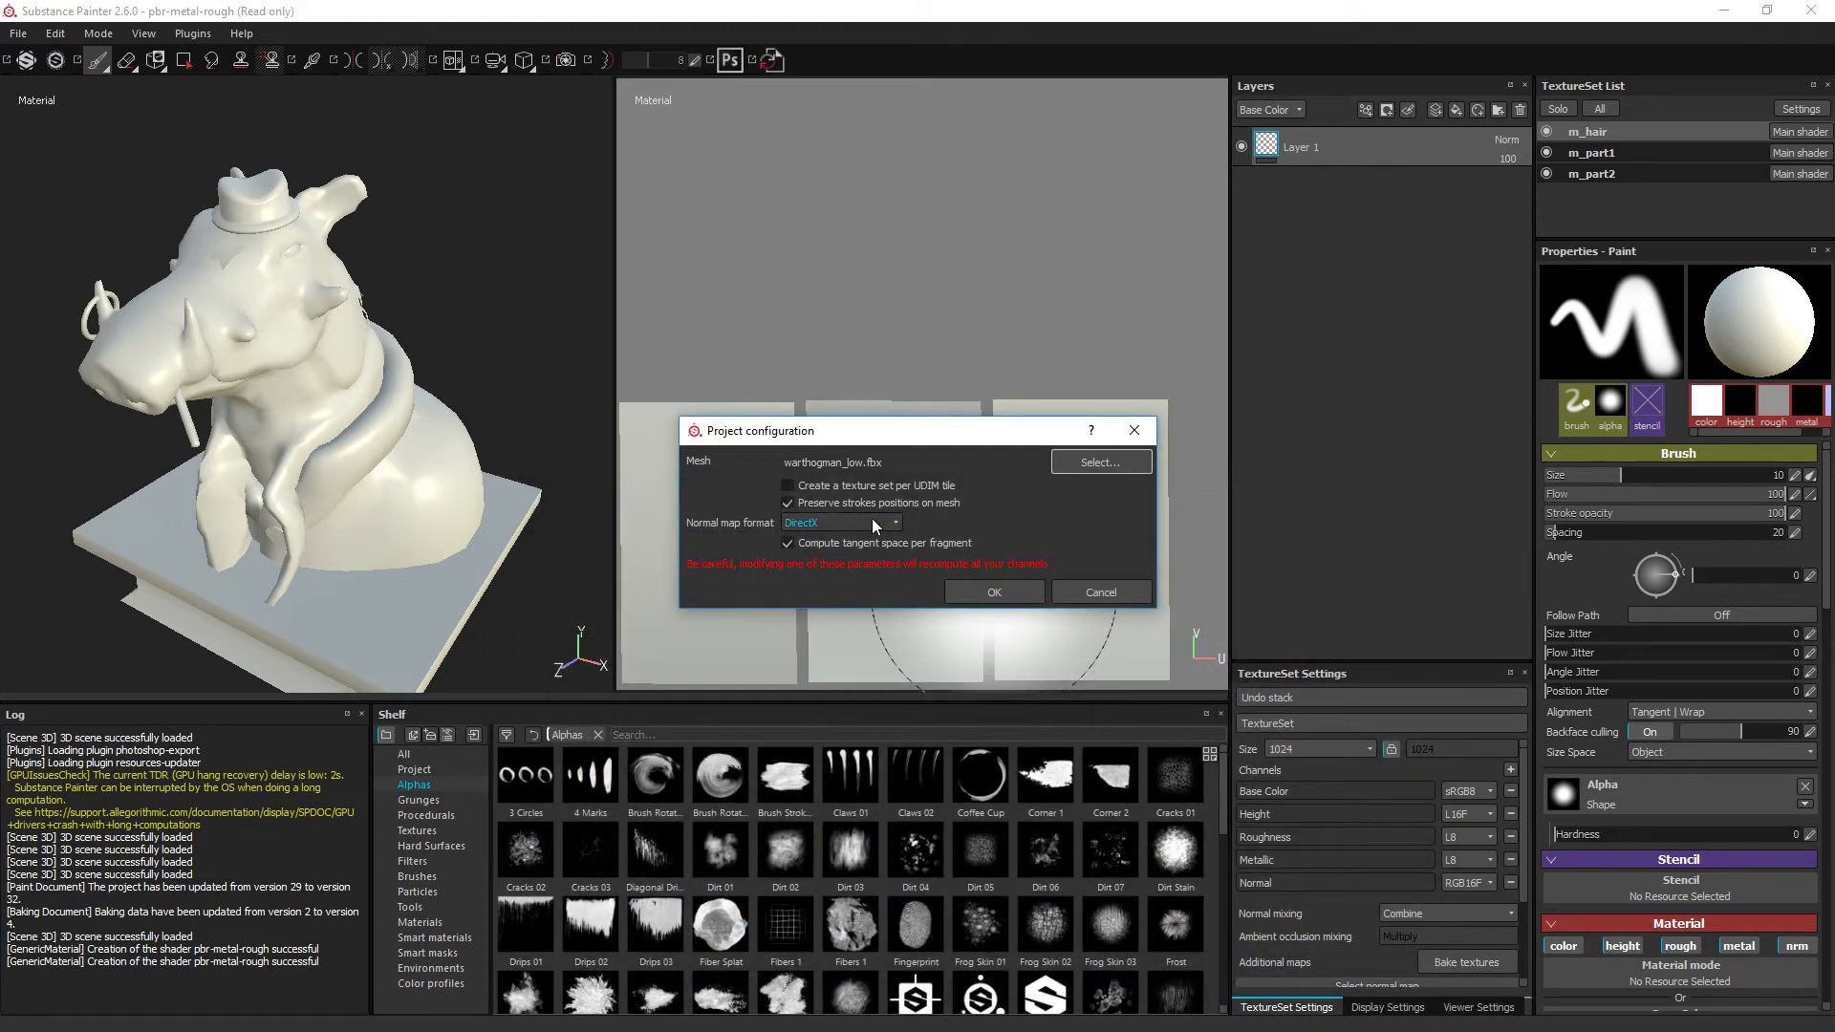
{"action": "left_click", "coordinate": [995, 593]}
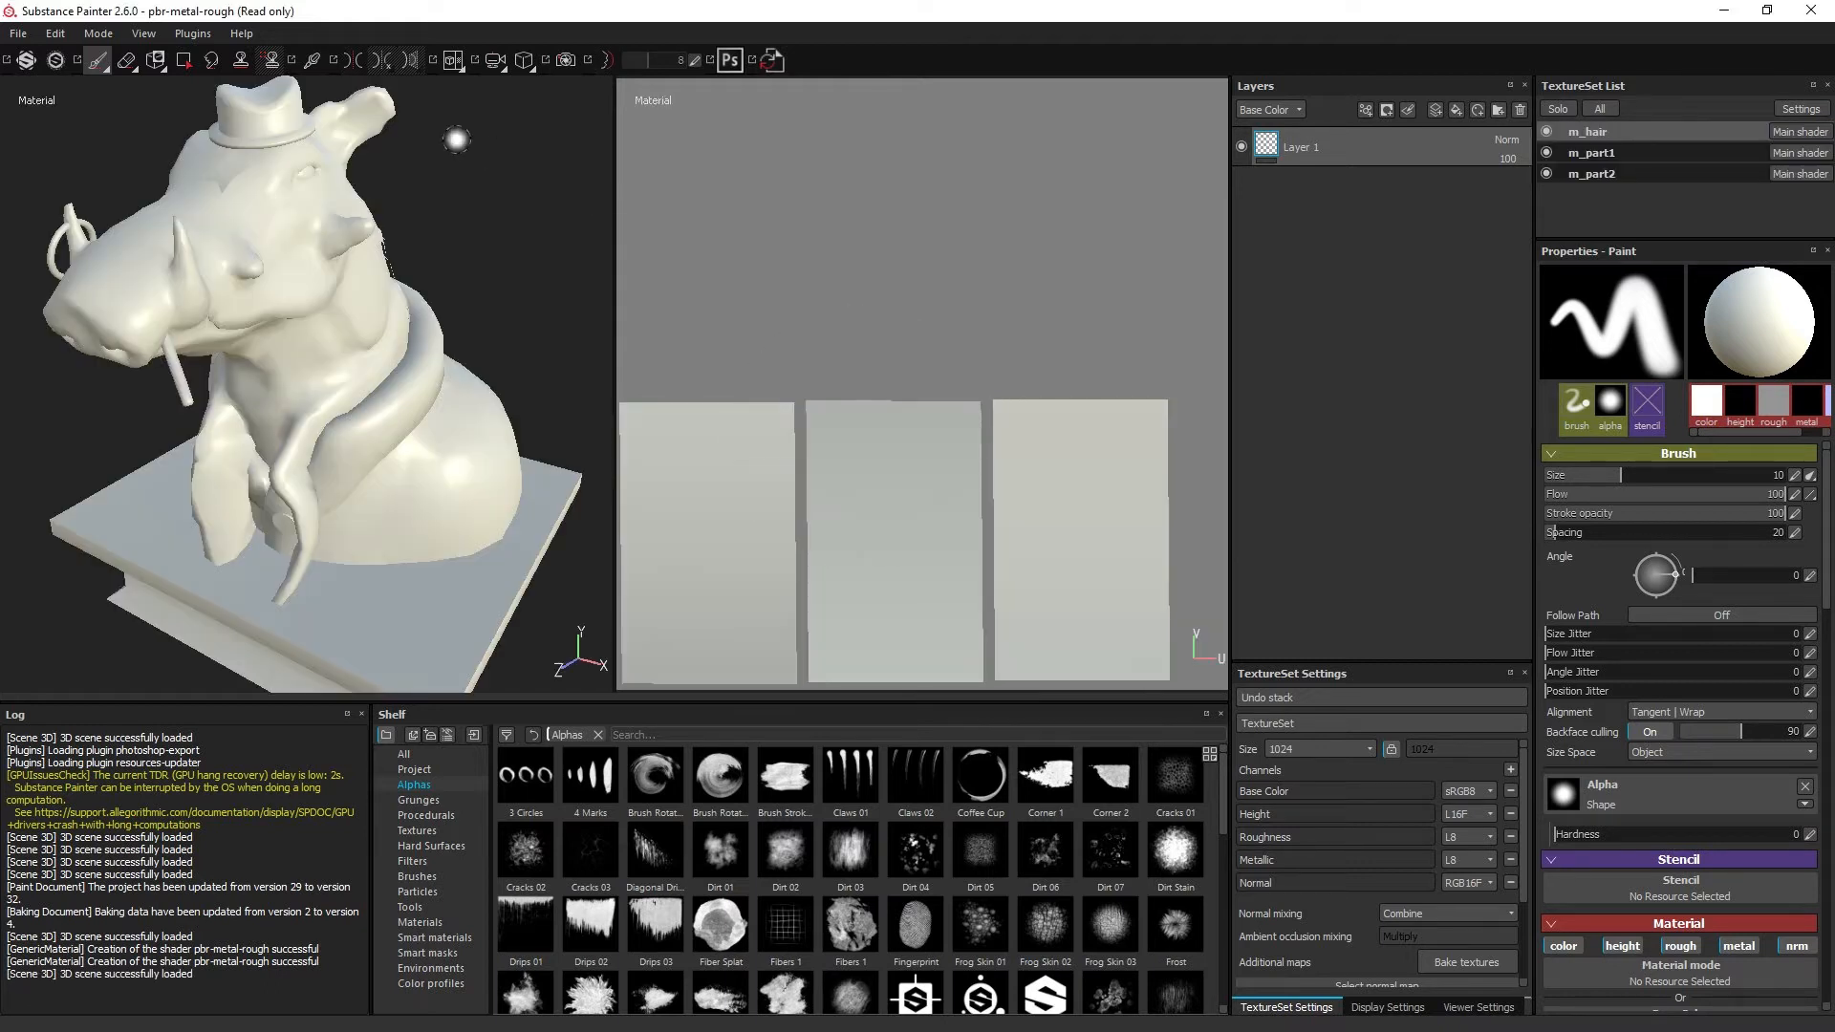
Step: Start a new project, try OpenGL as its normal map format and return it to DirectX
{"action": "left_click", "coordinate": [18, 33]}
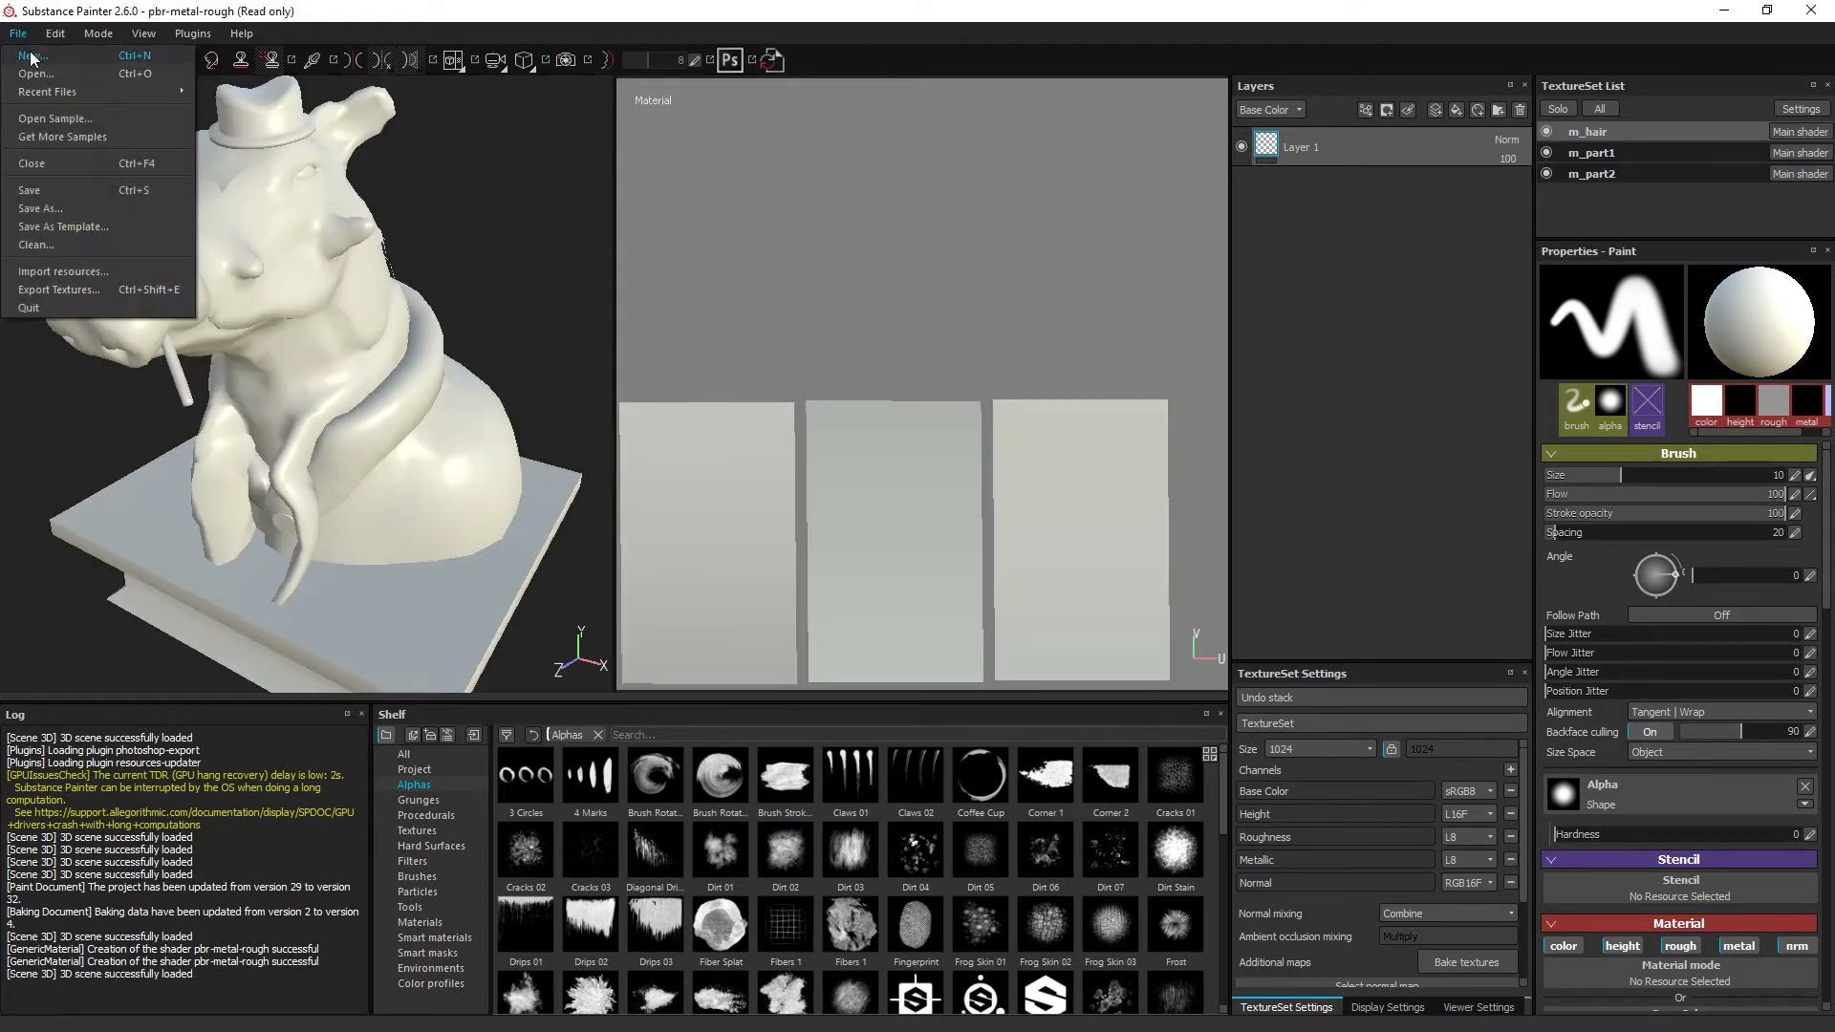
{"action": "left_click", "coordinate": [38, 54]}
{"action": "left_click", "coordinate": [890, 560]}
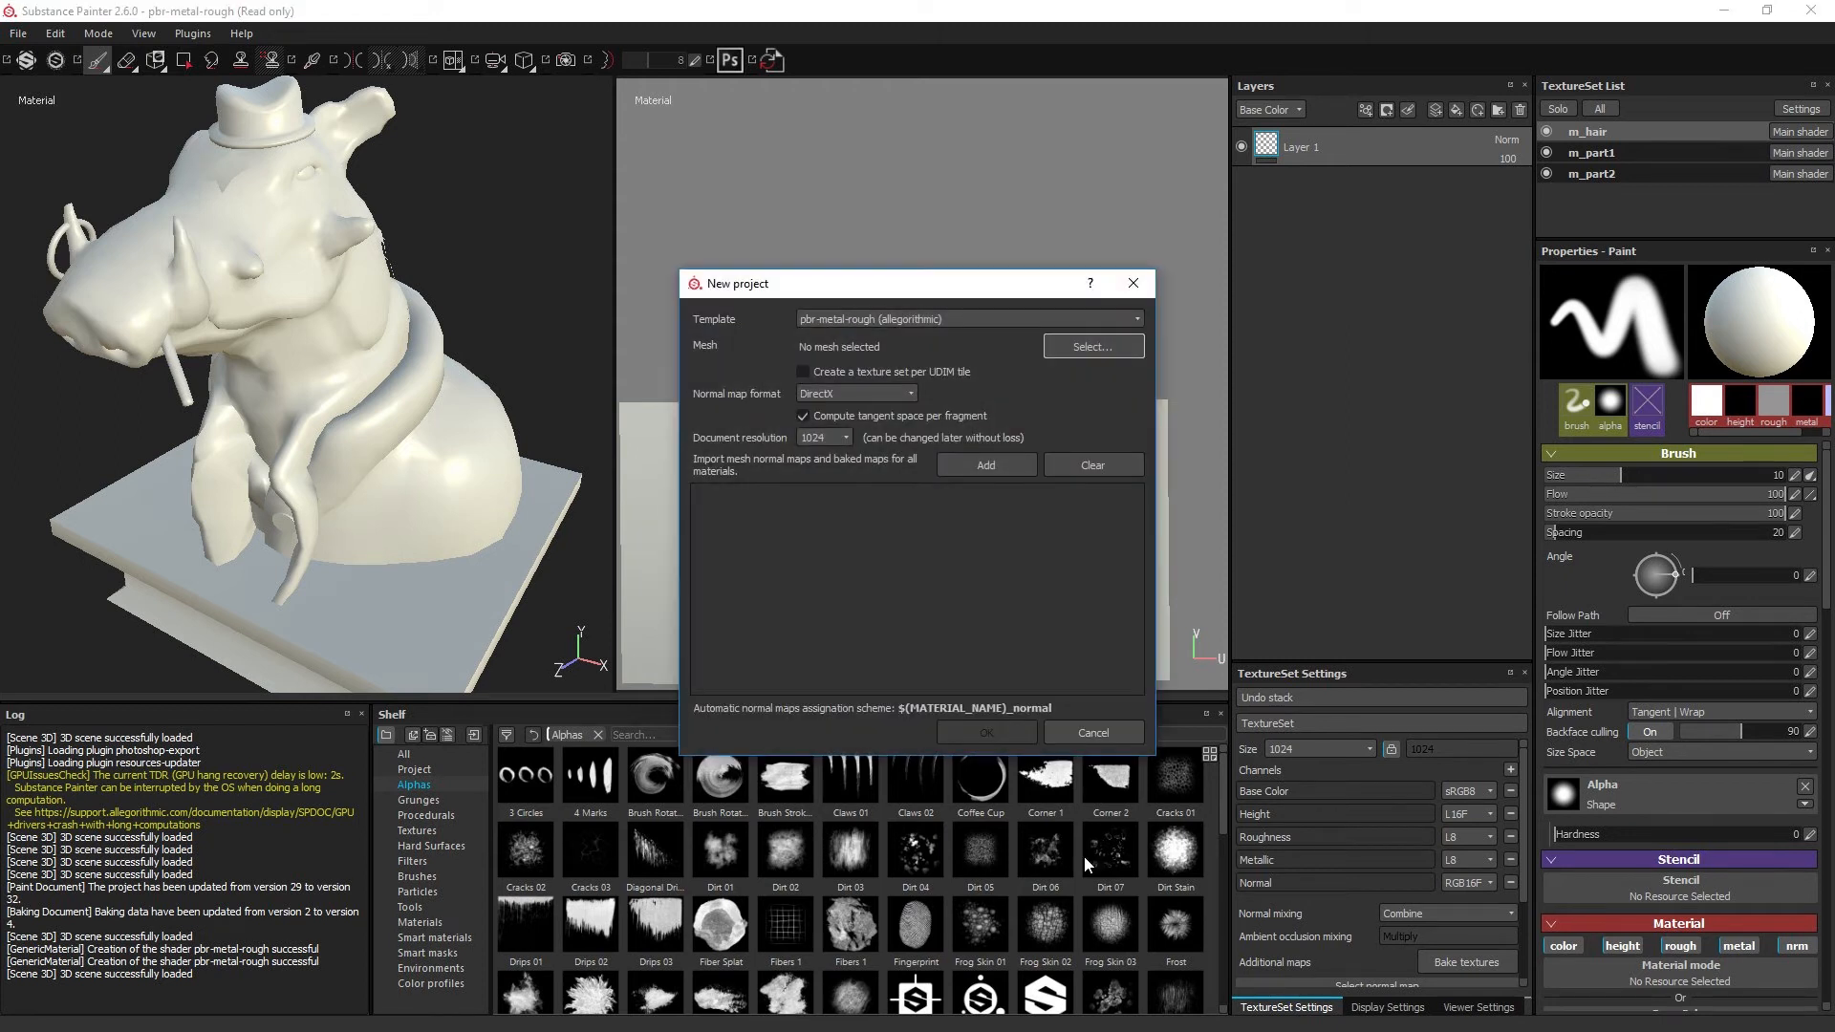
{"action": "left_click", "coordinate": [837, 395]}
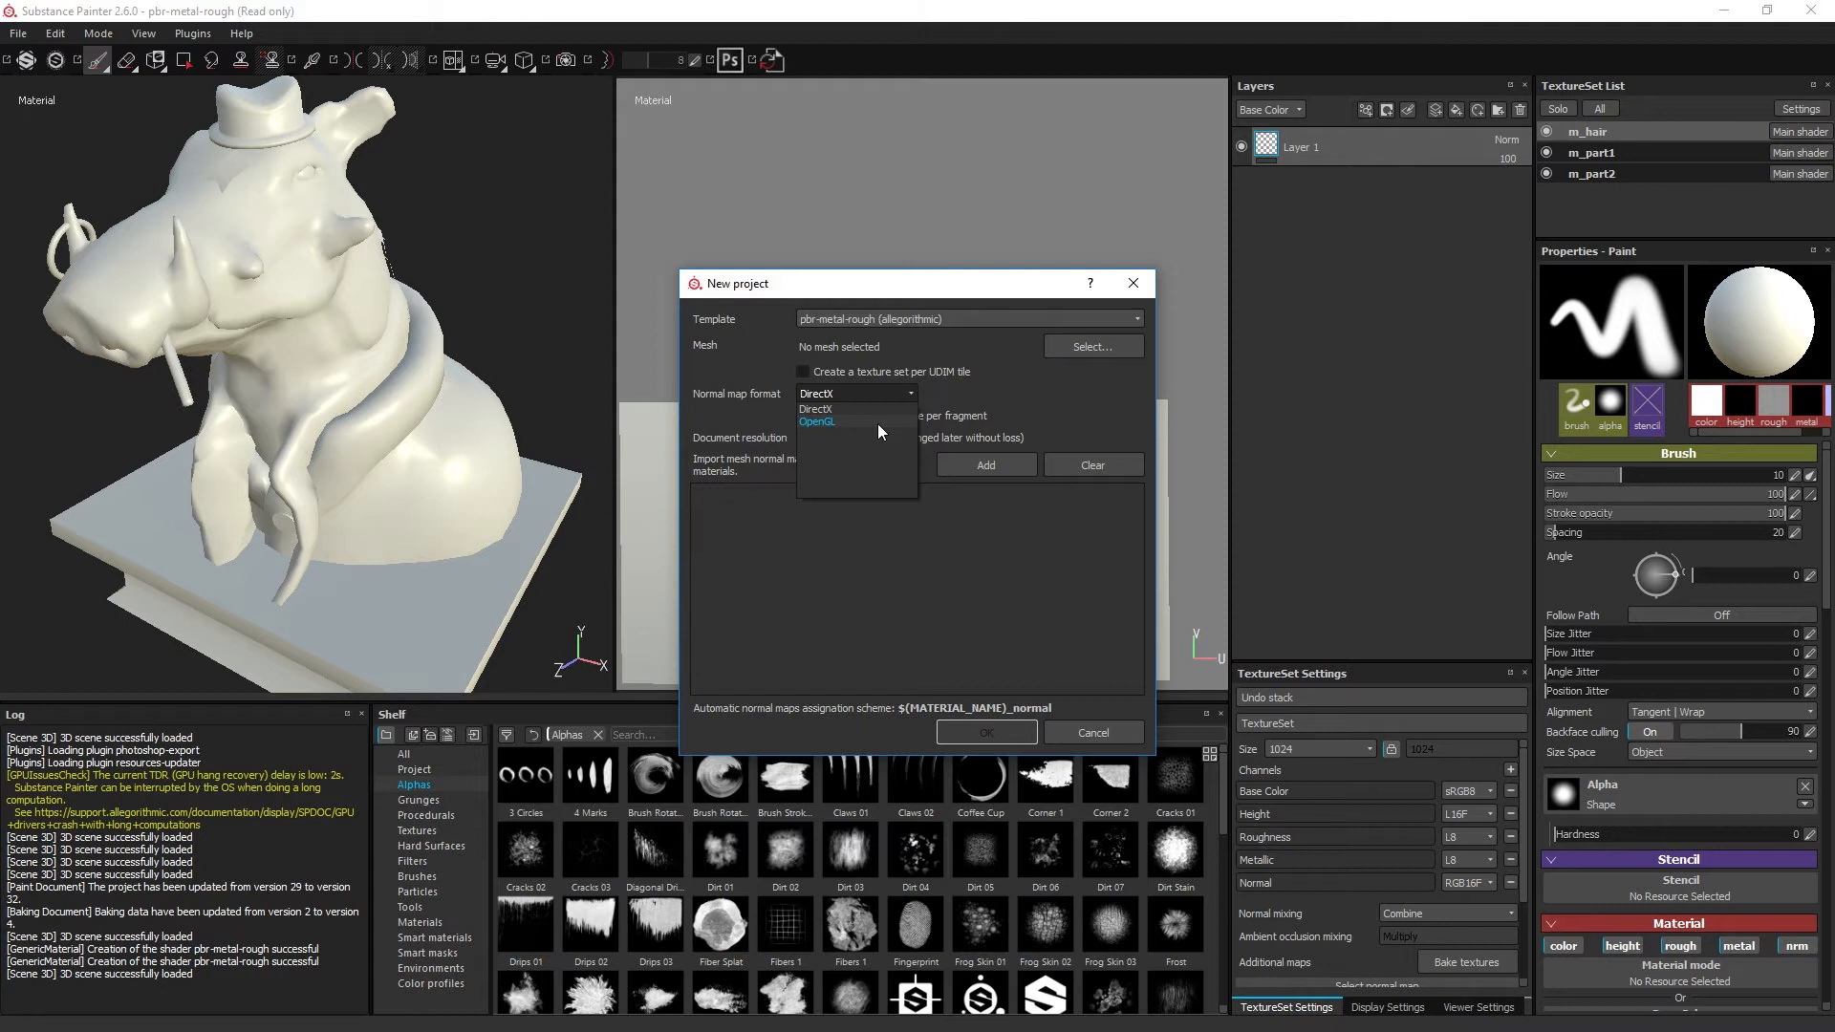
{"action": "left_click", "coordinate": [878, 425]}
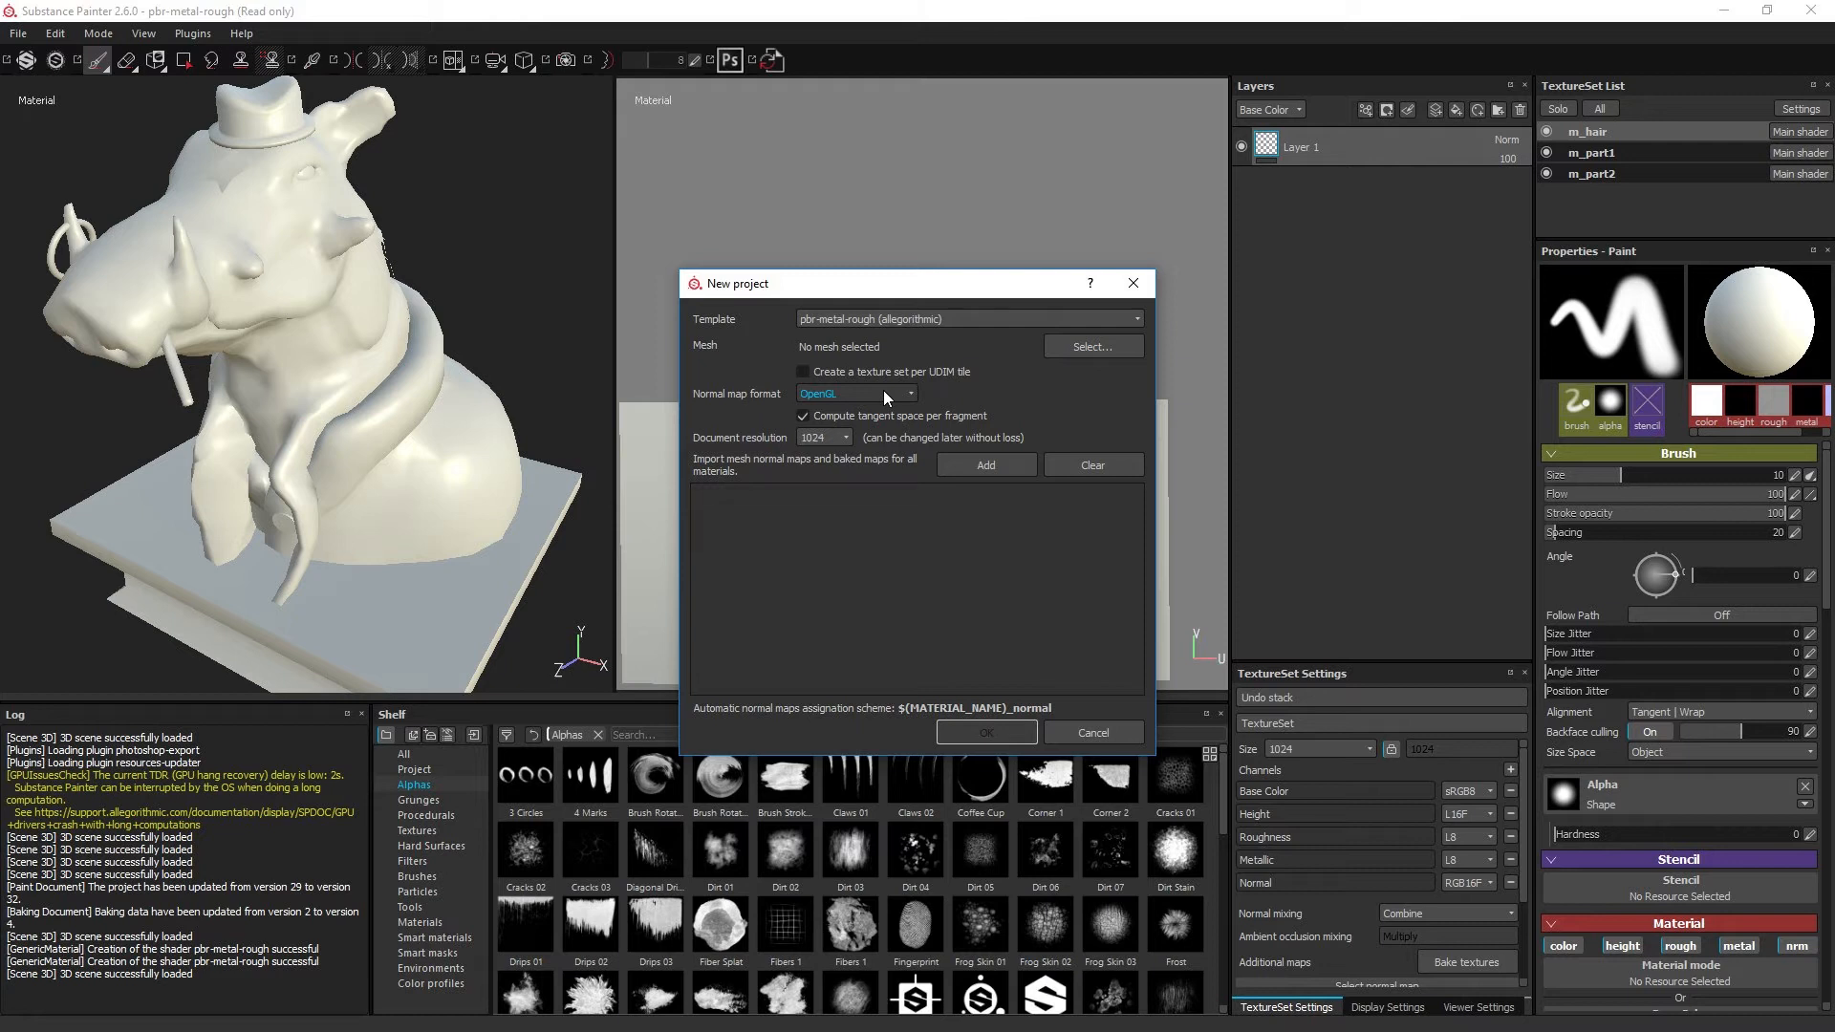
{"action": "left_click", "coordinate": [884, 395]}
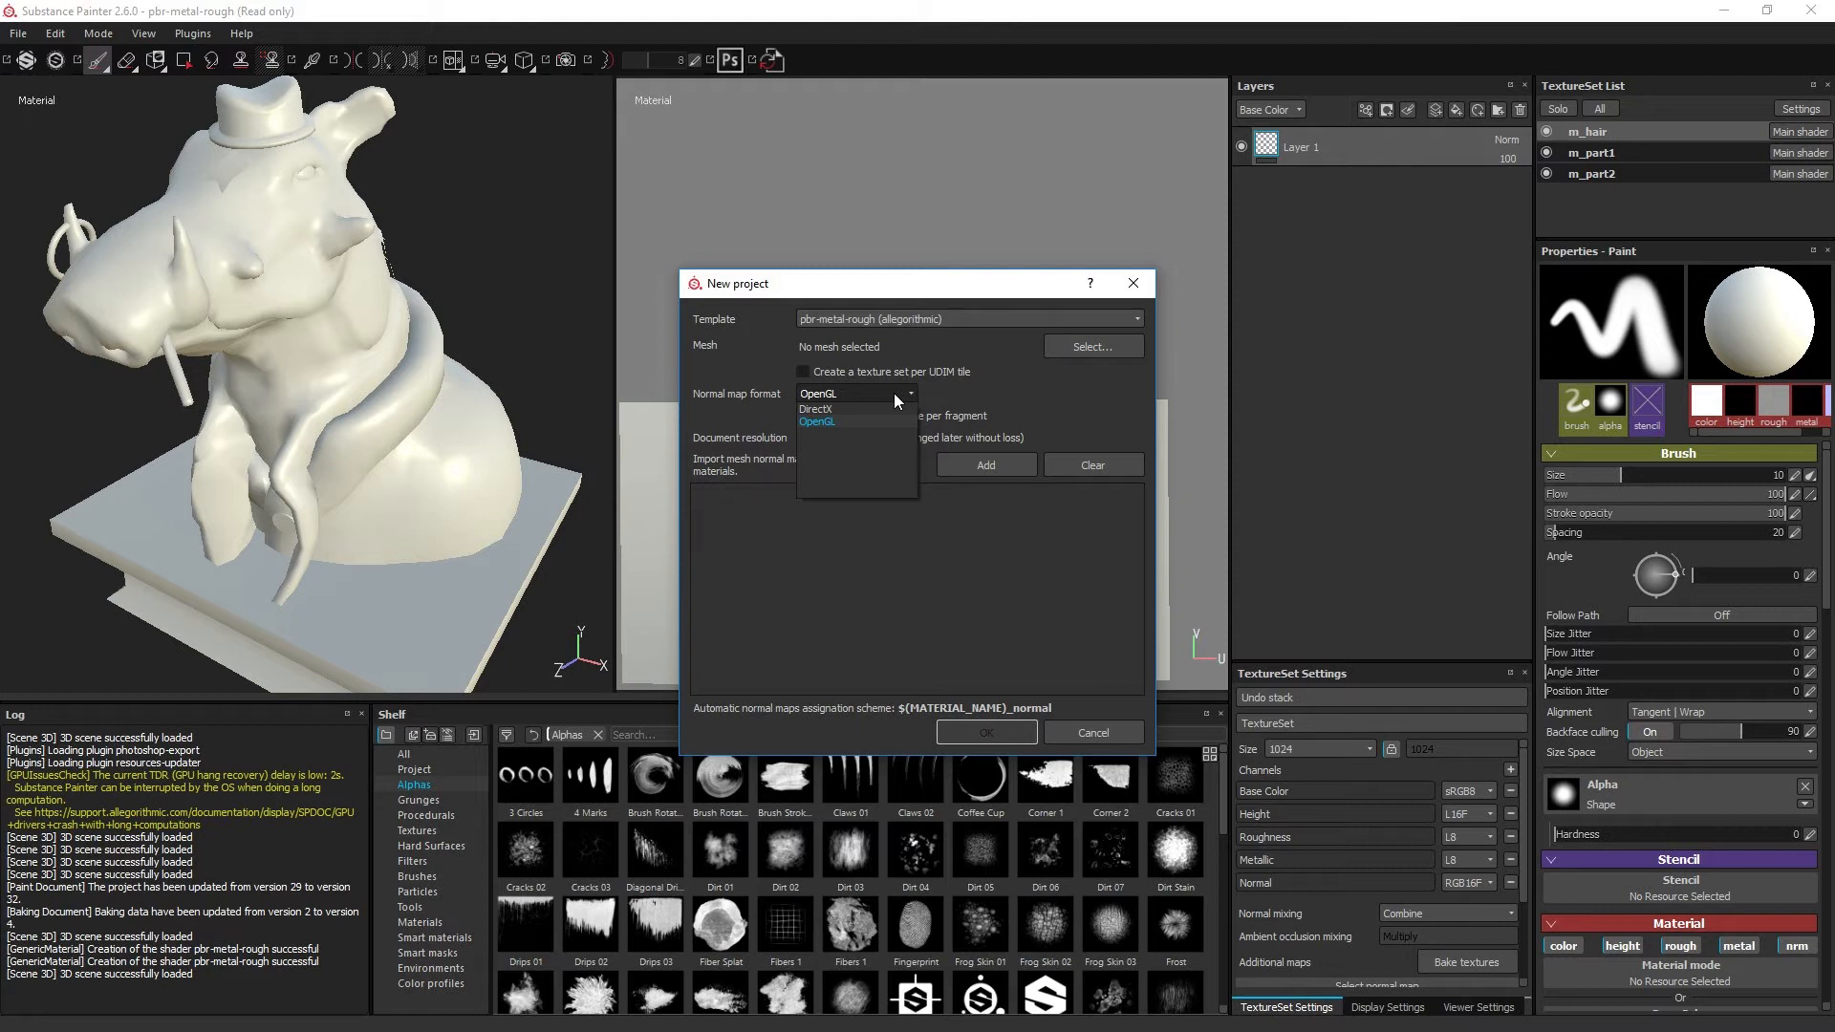
{"action": "left_click", "coordinate": [897, 421]}
{"action": "left_click", "coordinate": [897, 393]}
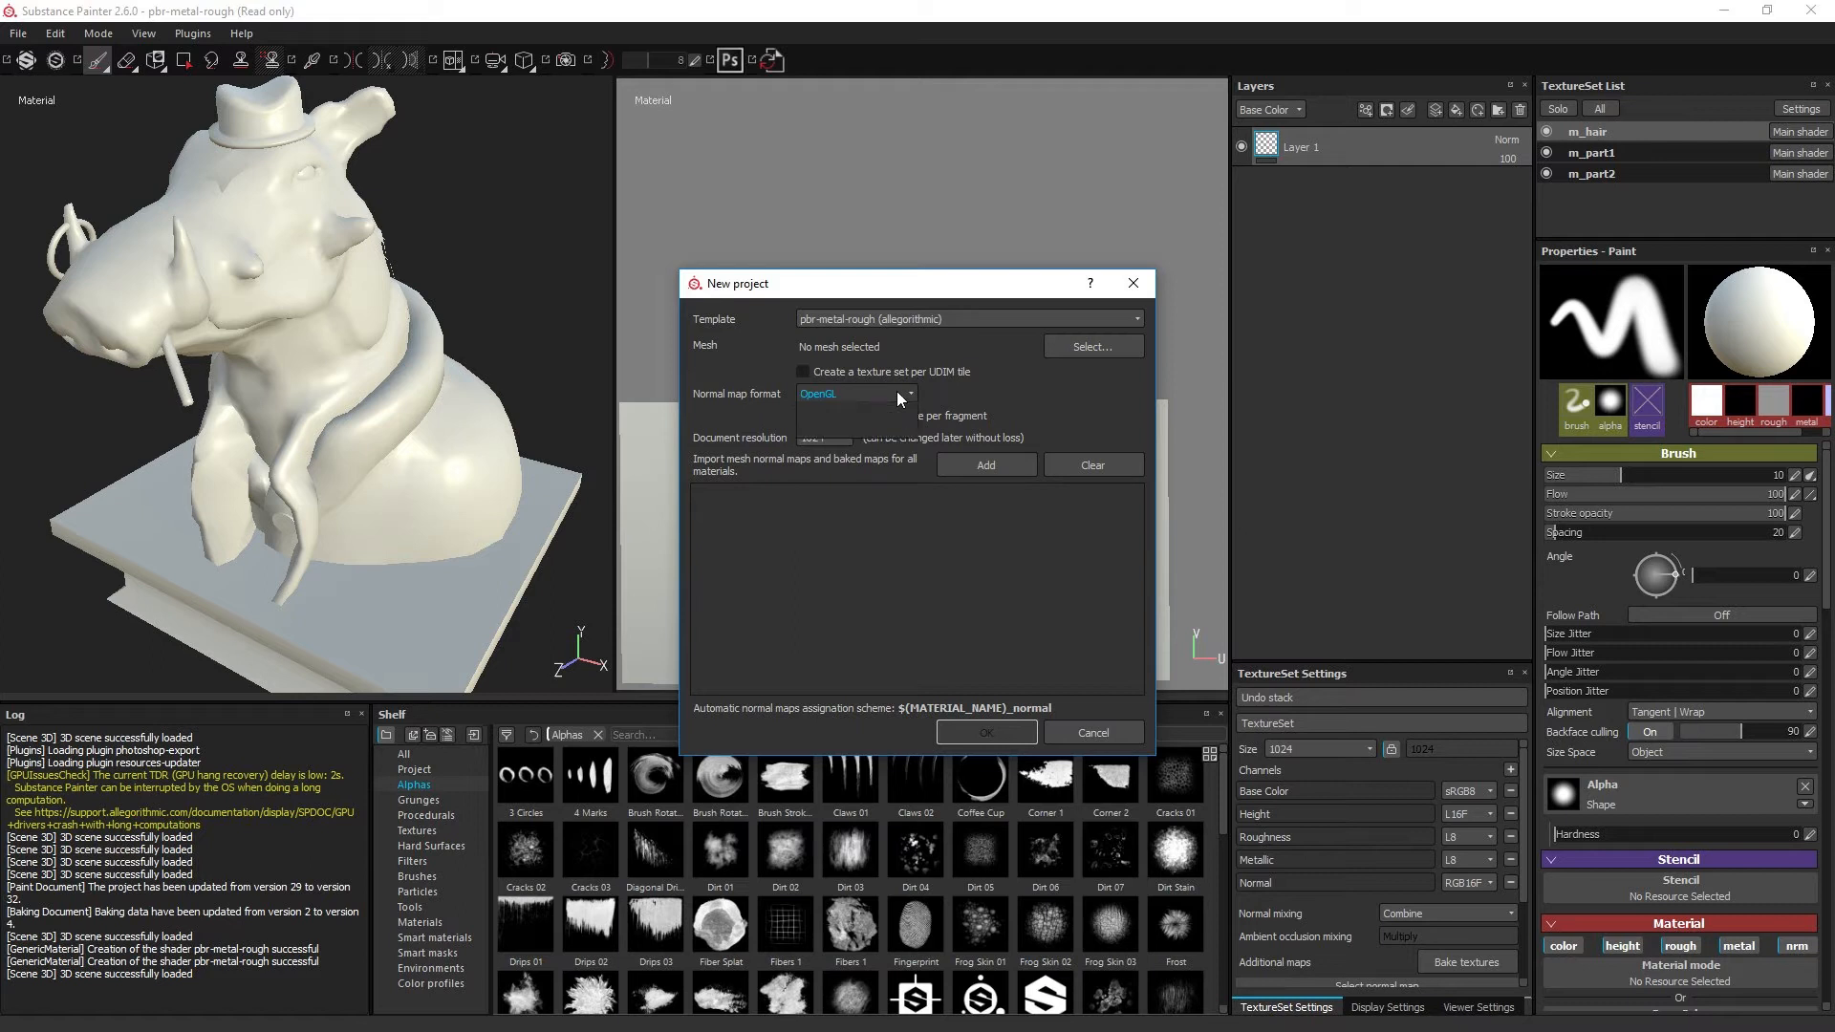
{"action": "left_click", "coordinate": [897, 411]}
Step: Check the document resolution choices and the baked map import for the new project, and cancel its creation
{"action": "left_click", "coordinate": [846, 439]}
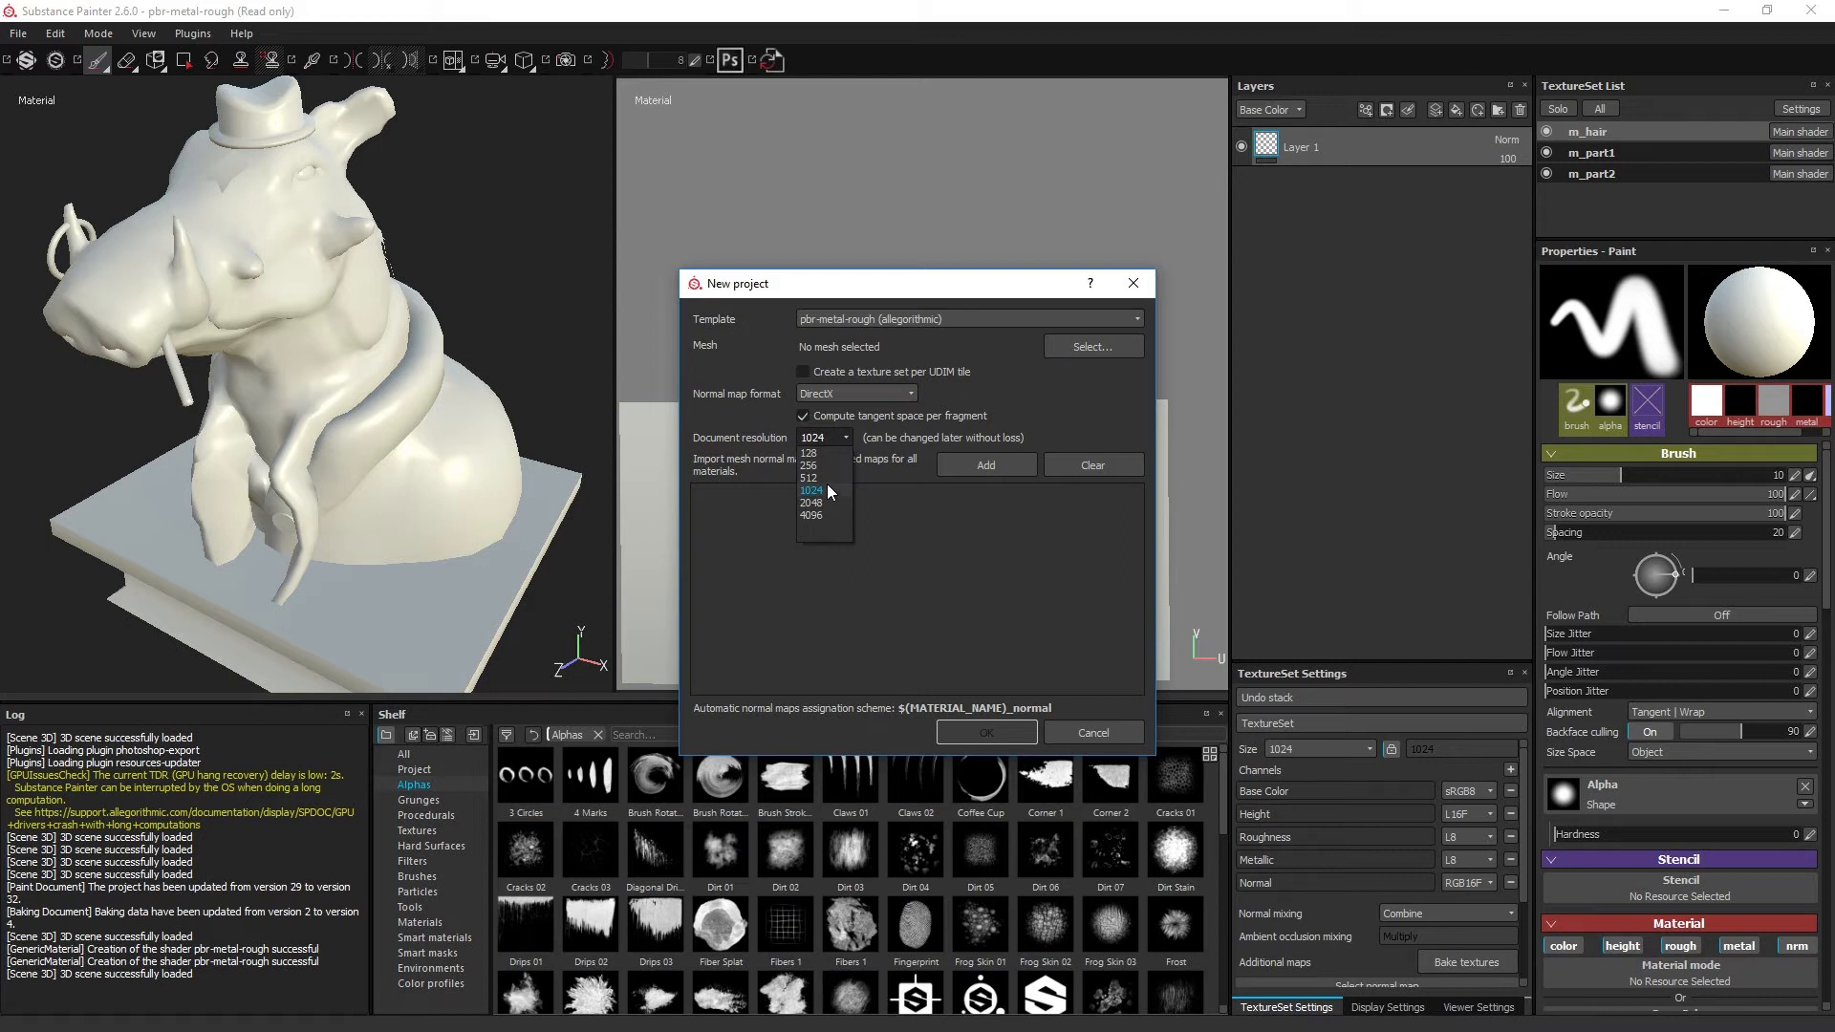
{"action": "left_click", "coordinate": [827, 481]}
{"action": "left_click", "coordinate": [827, 438]}
{"action": "left_click", "coordinate": [977, 468]}
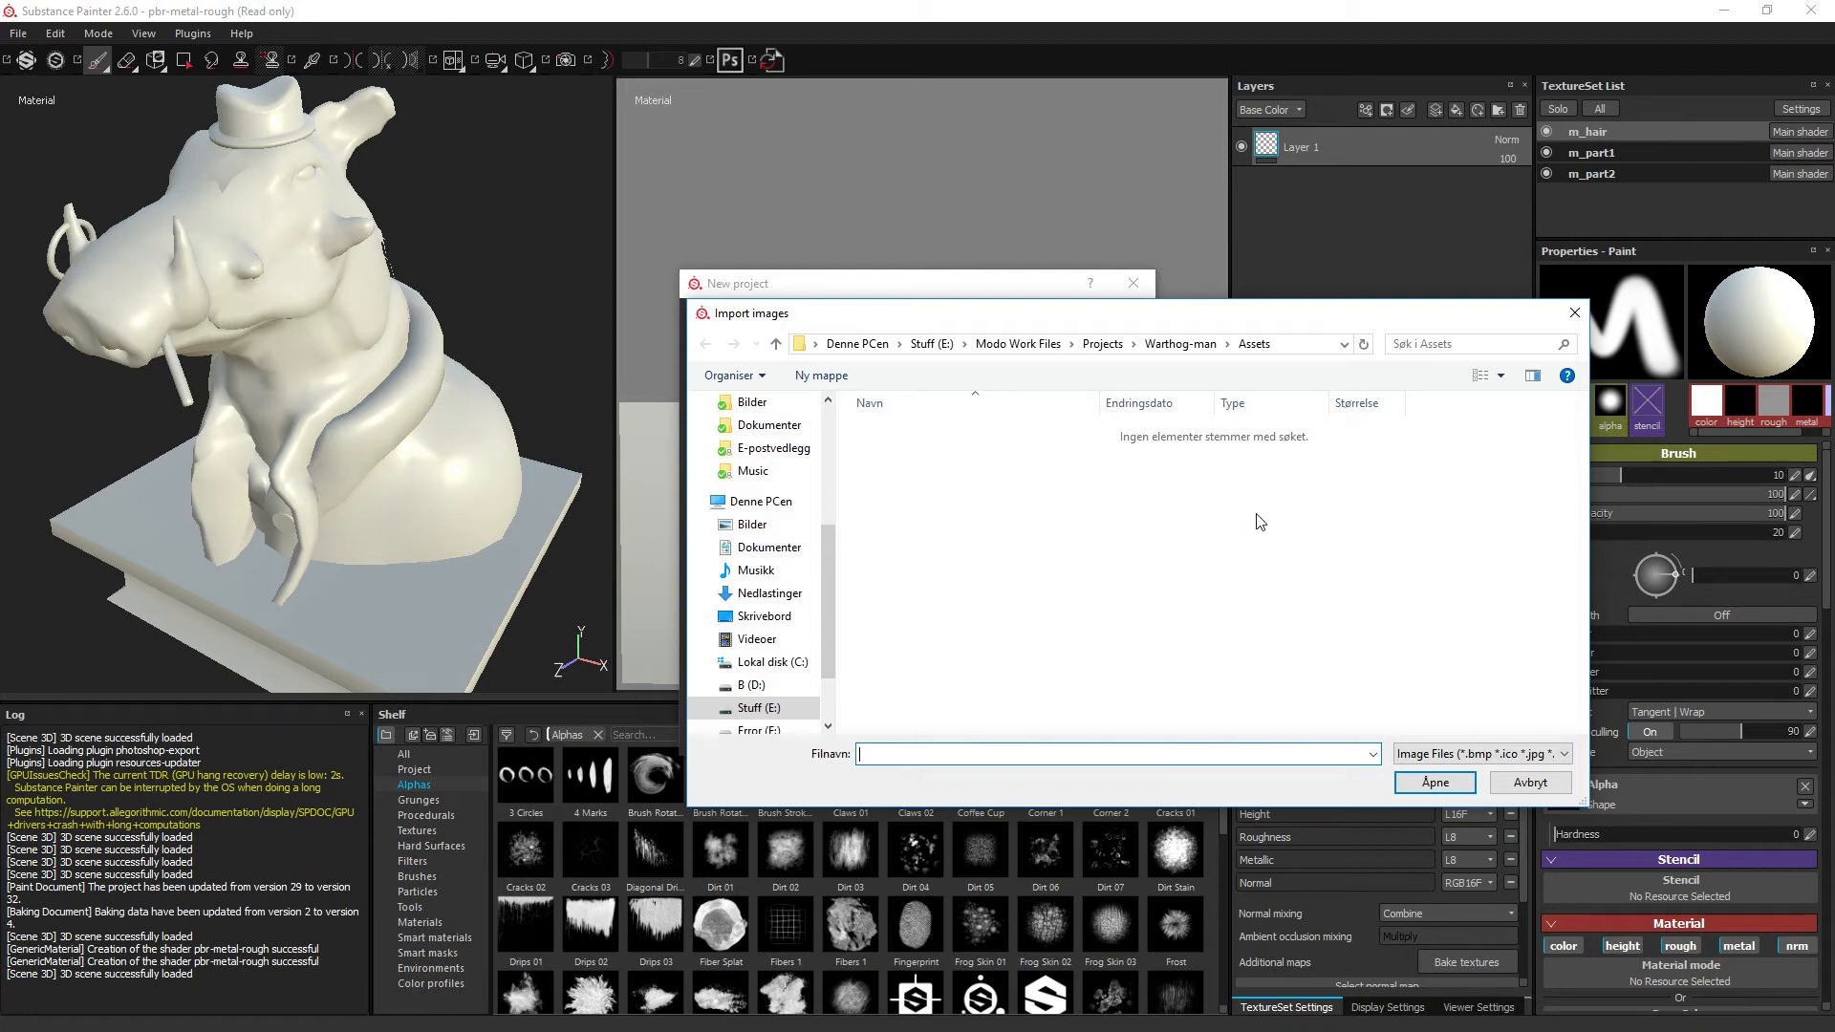
{"action": "left_click", "coordinate": [1526, 780]}
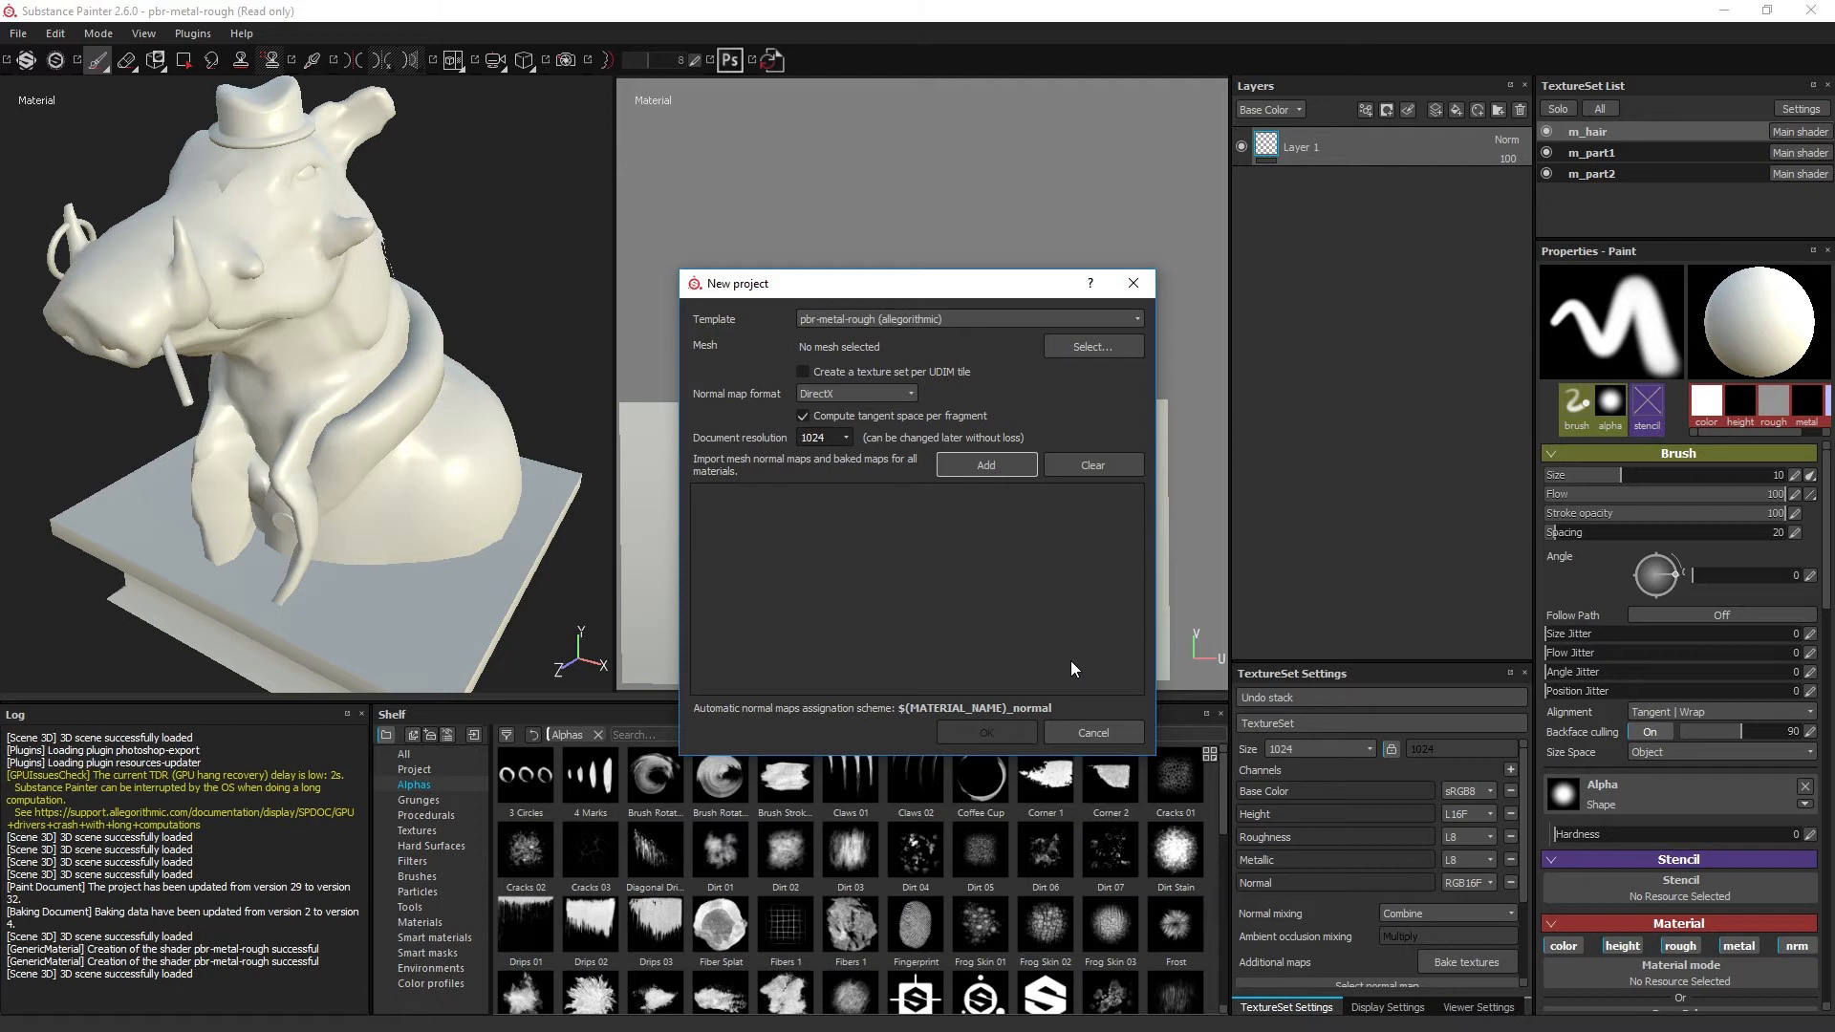
{"action": "left_click", "coordinate": [1070, 728]}
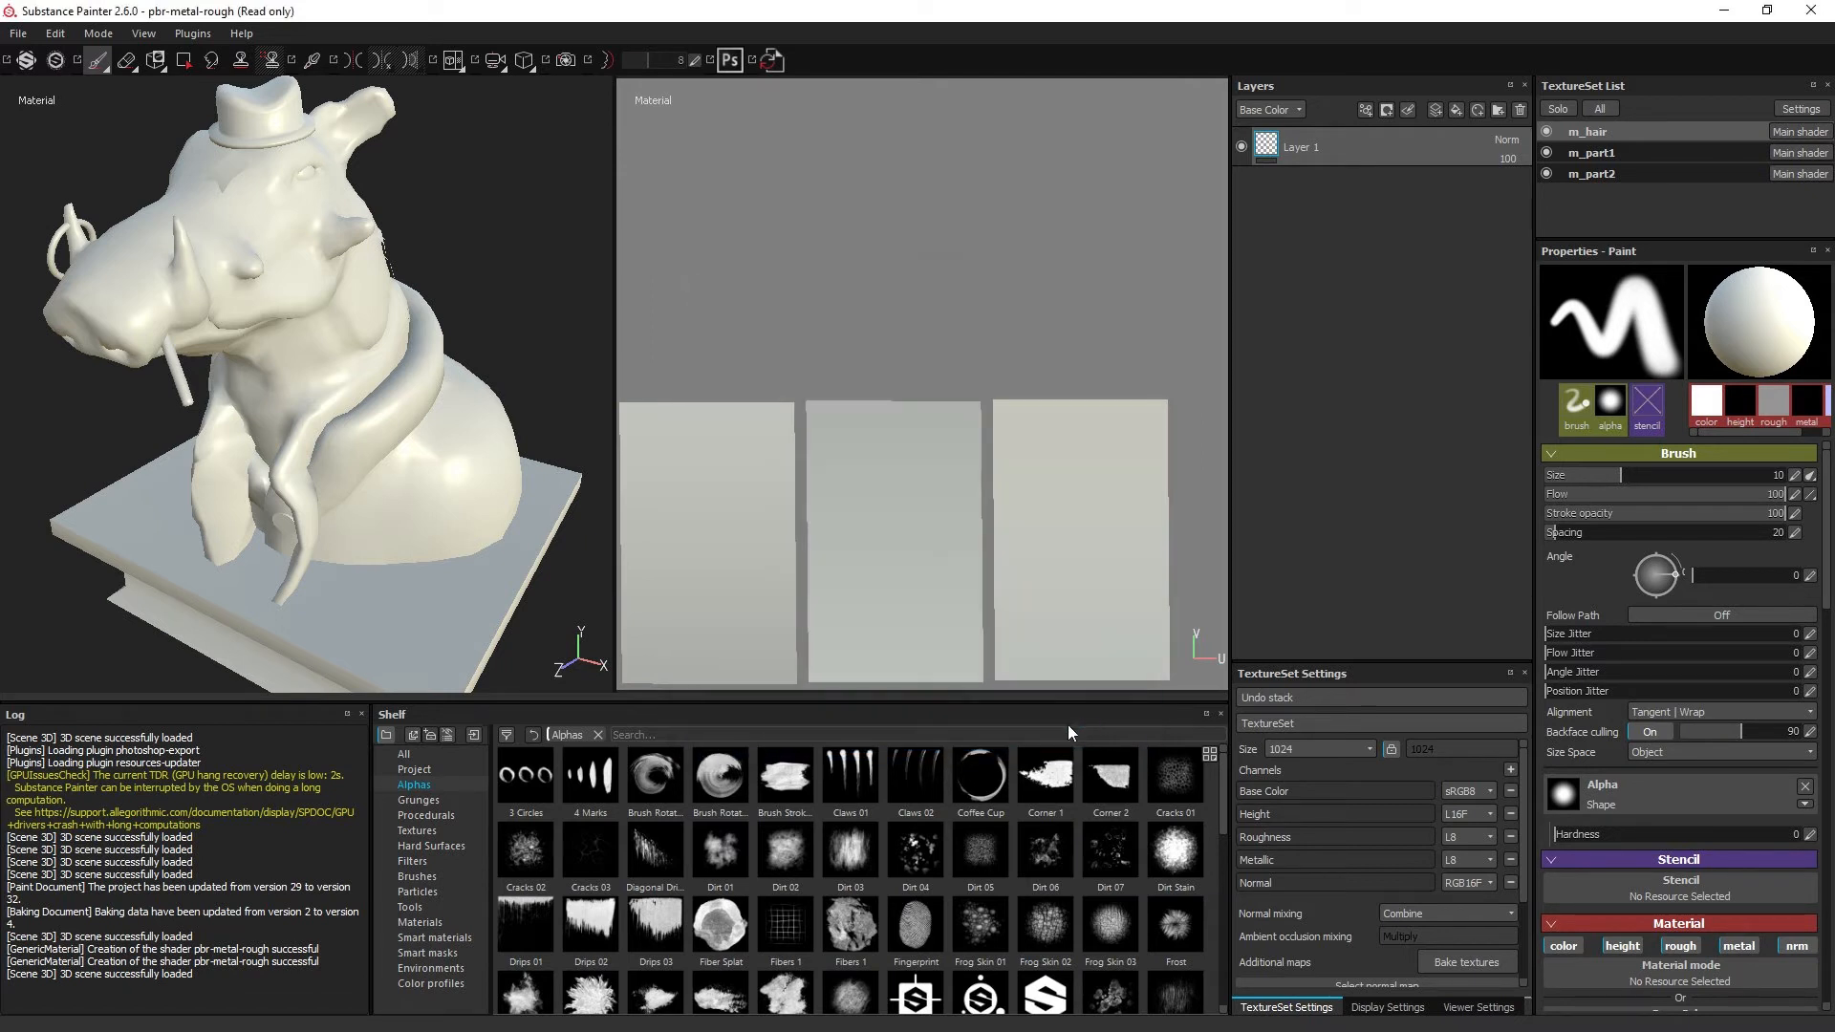
Step: Show the shelf's Textures category, and create a new pbr-metal-rough project from warthogman_low.fbx with the DirectX normal map format
{"action": "left_click", "coordinate": [417, 831]}
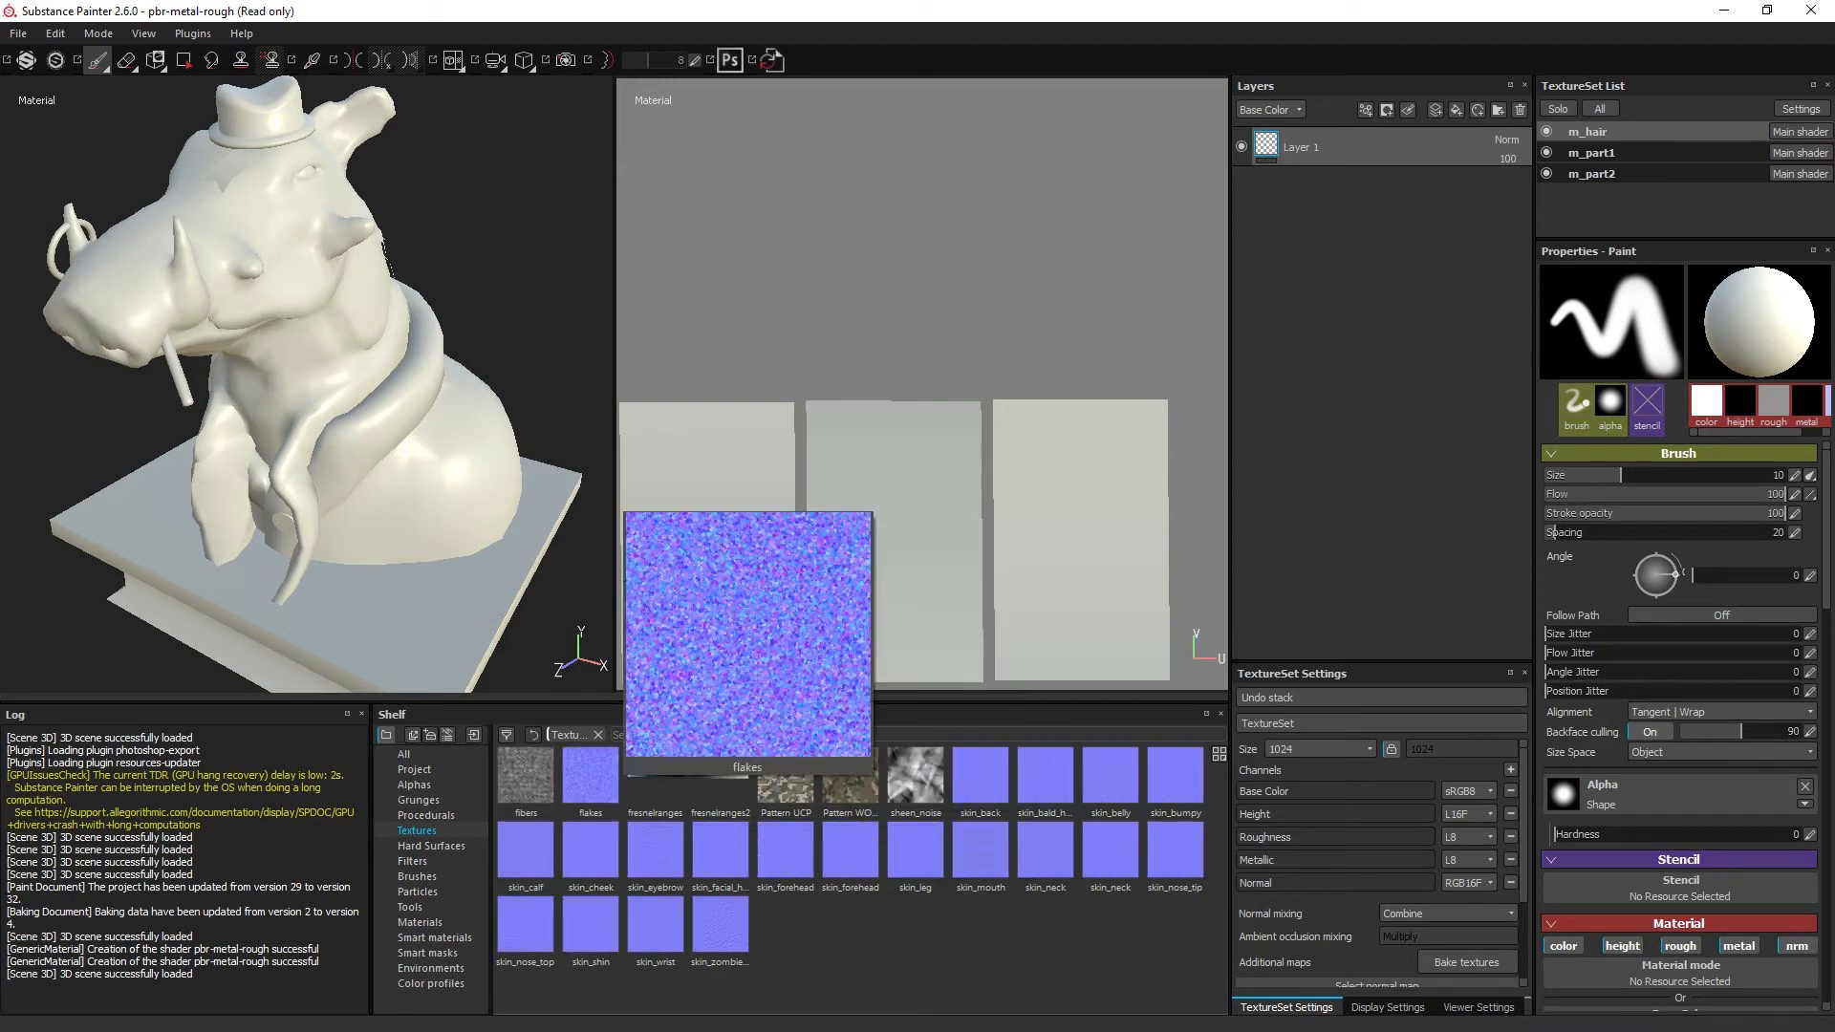
{"action": "left_click", "coordinate": [17, 34]}
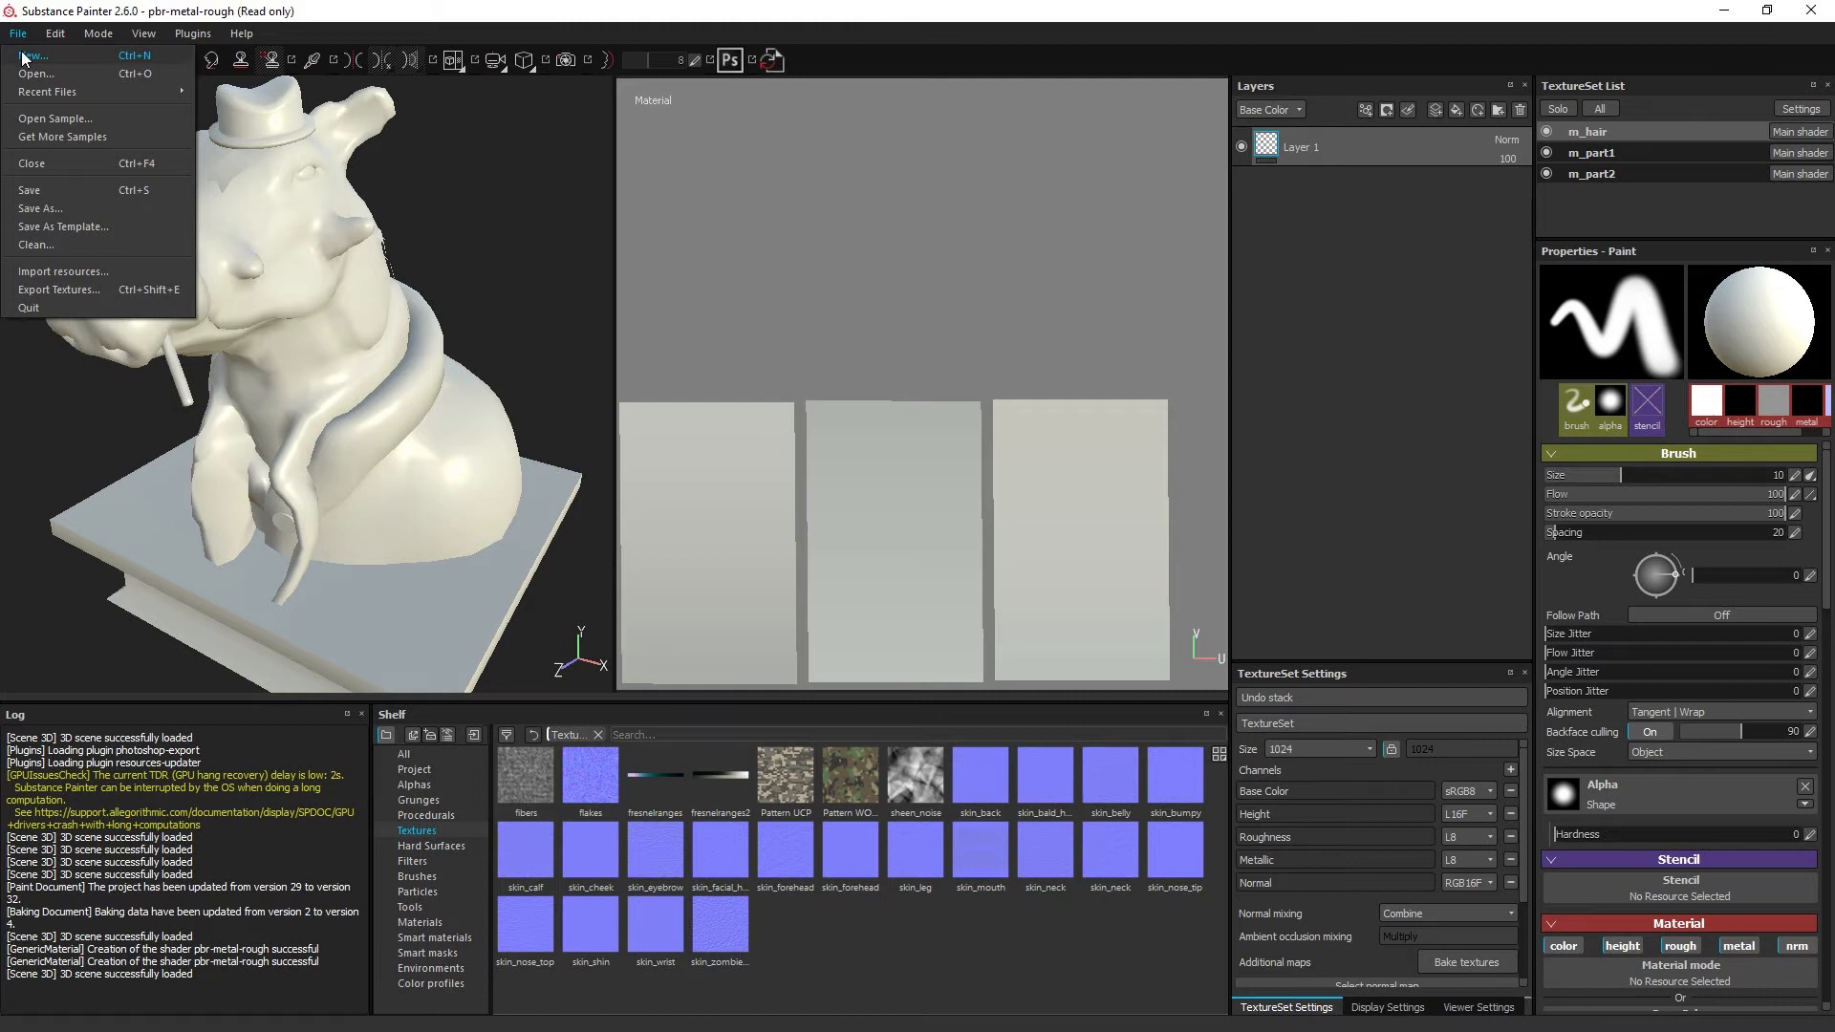
{"action": "left_click", "coordinate": [29, 55]}
{"action": "left_click", "coordinate": [827, 555]}
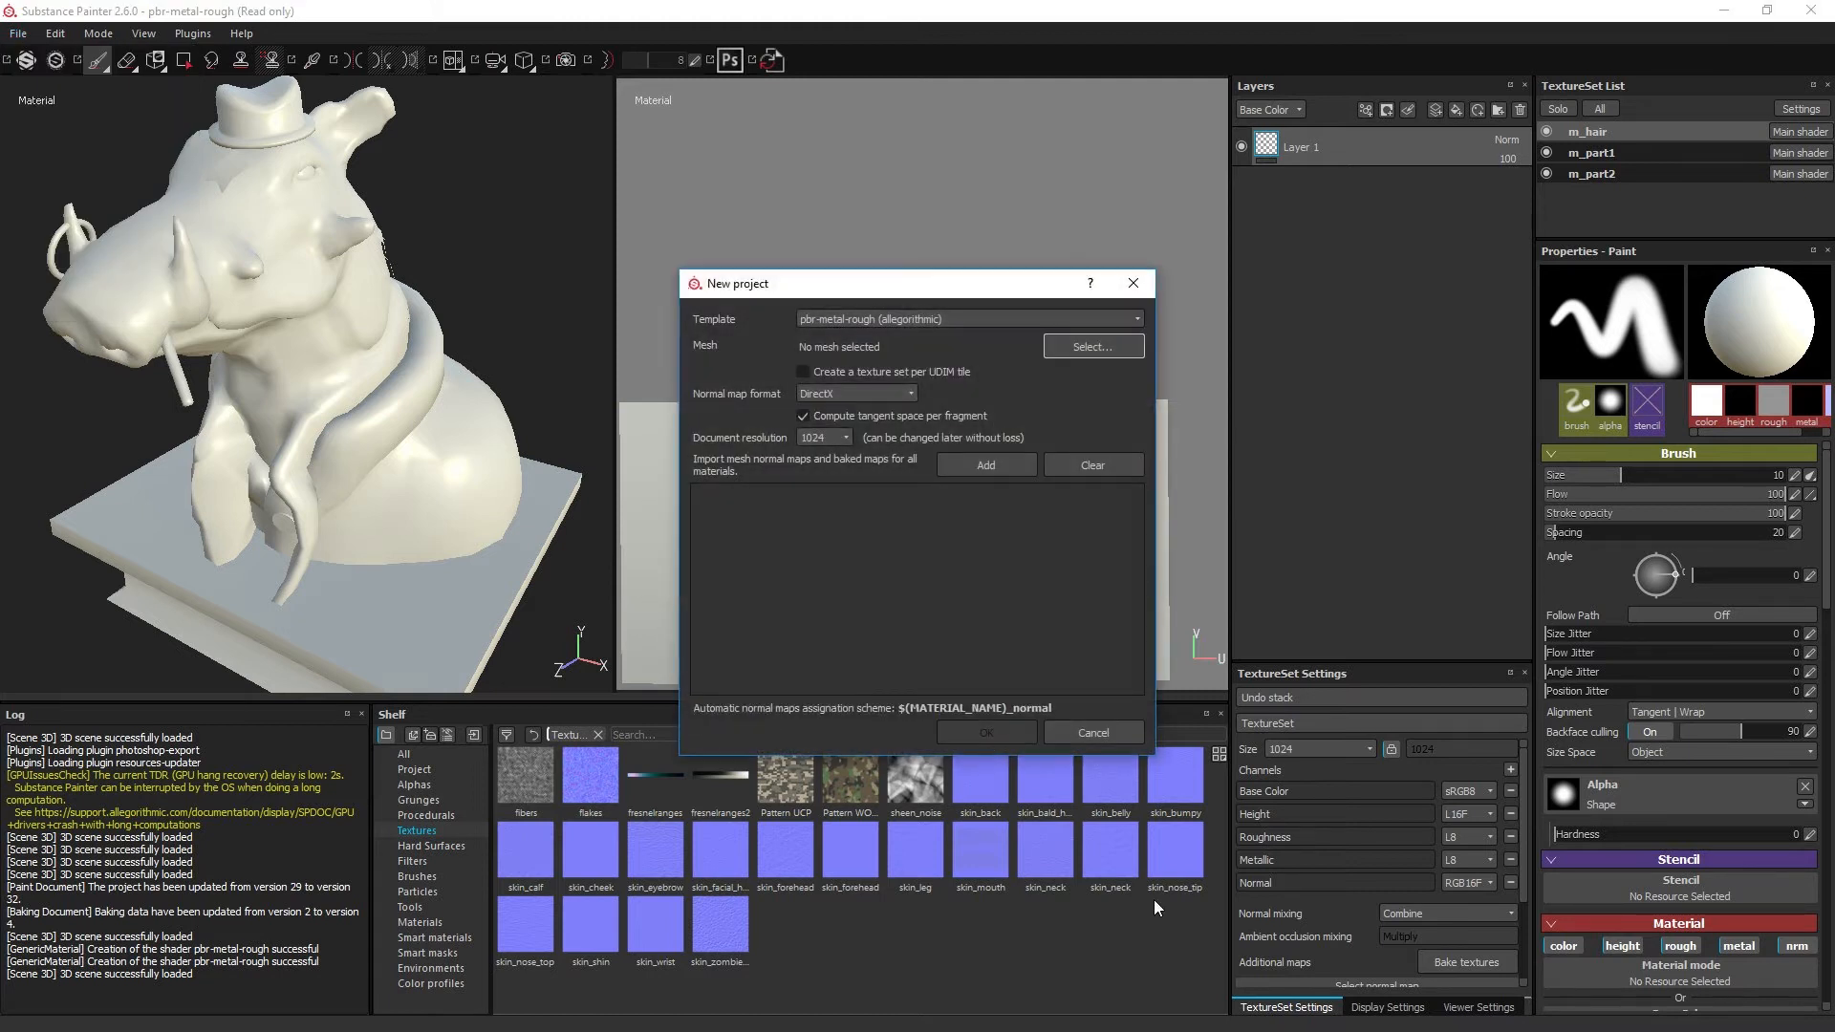
{"action": "left_click", "coordinate": [833, 398]}
{"action": "left_click", "coordinate": [833, 415]}
{"action": "left_click", "coordinate": [1092, 346]}
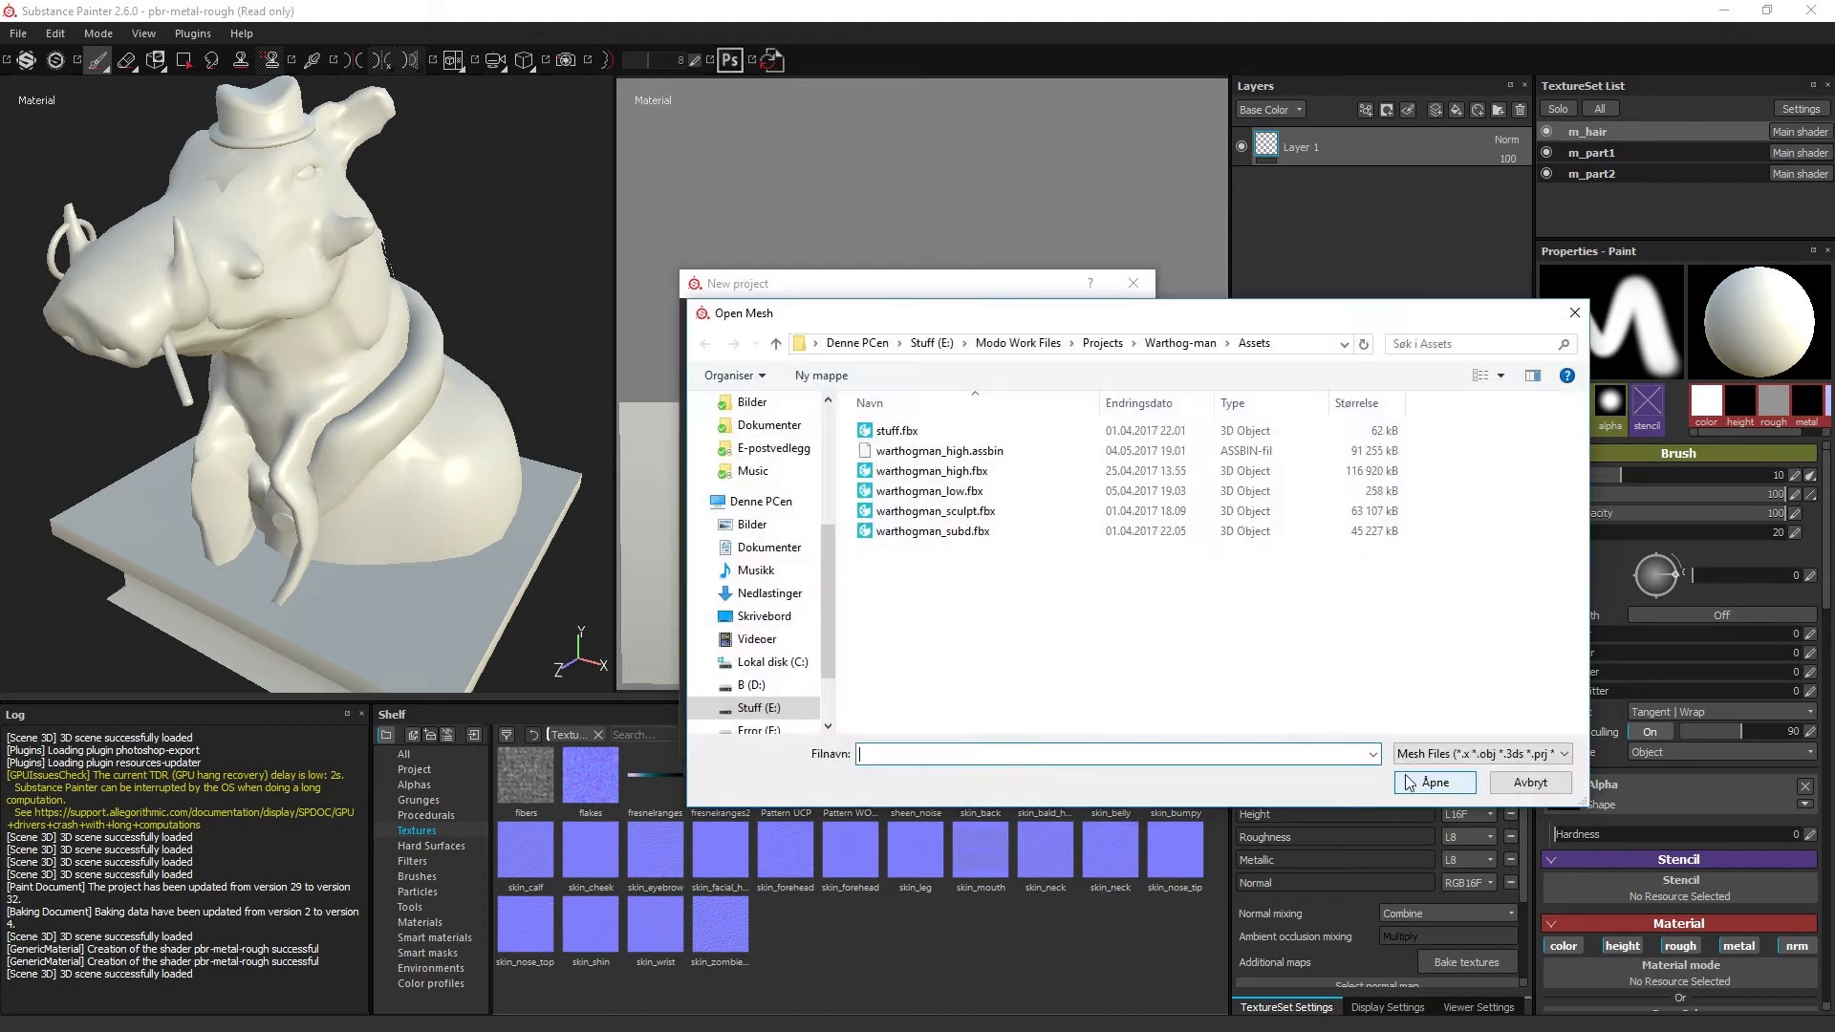
{"action": "double_click", "coordinate": [968, 493]}
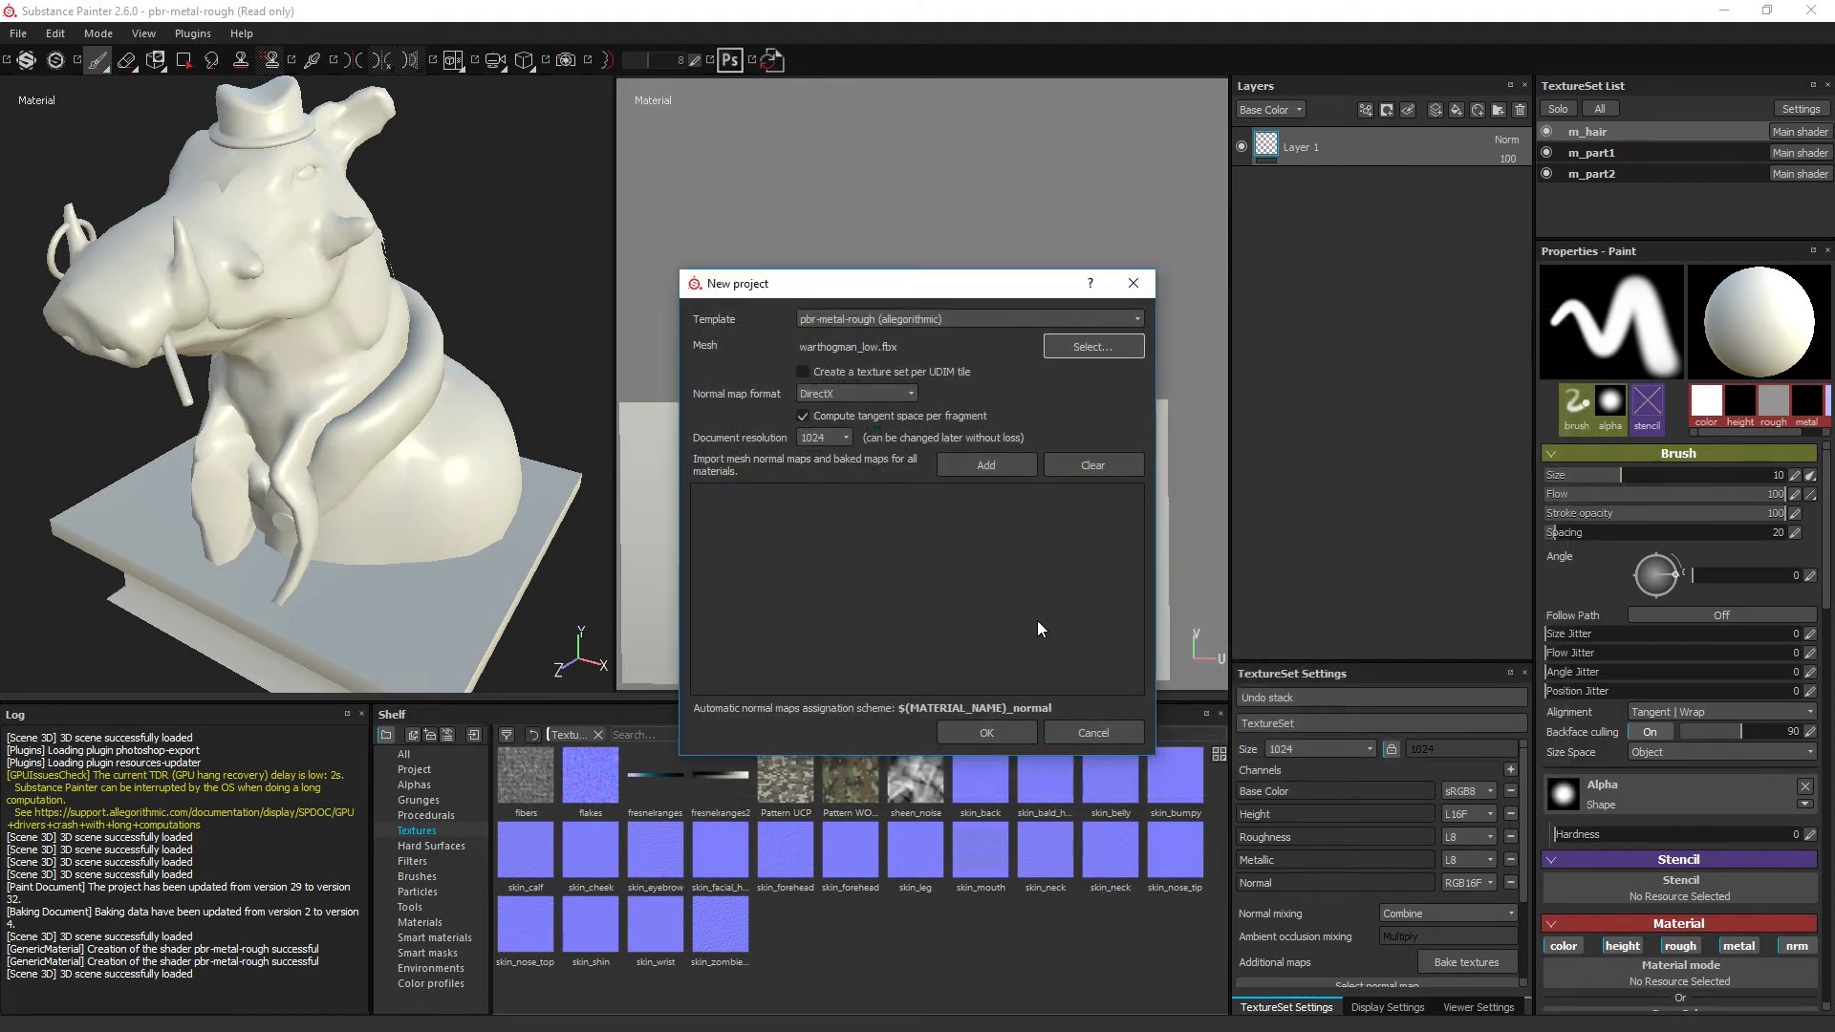
{"action": "left_click", "coordinate": [961, 726]}
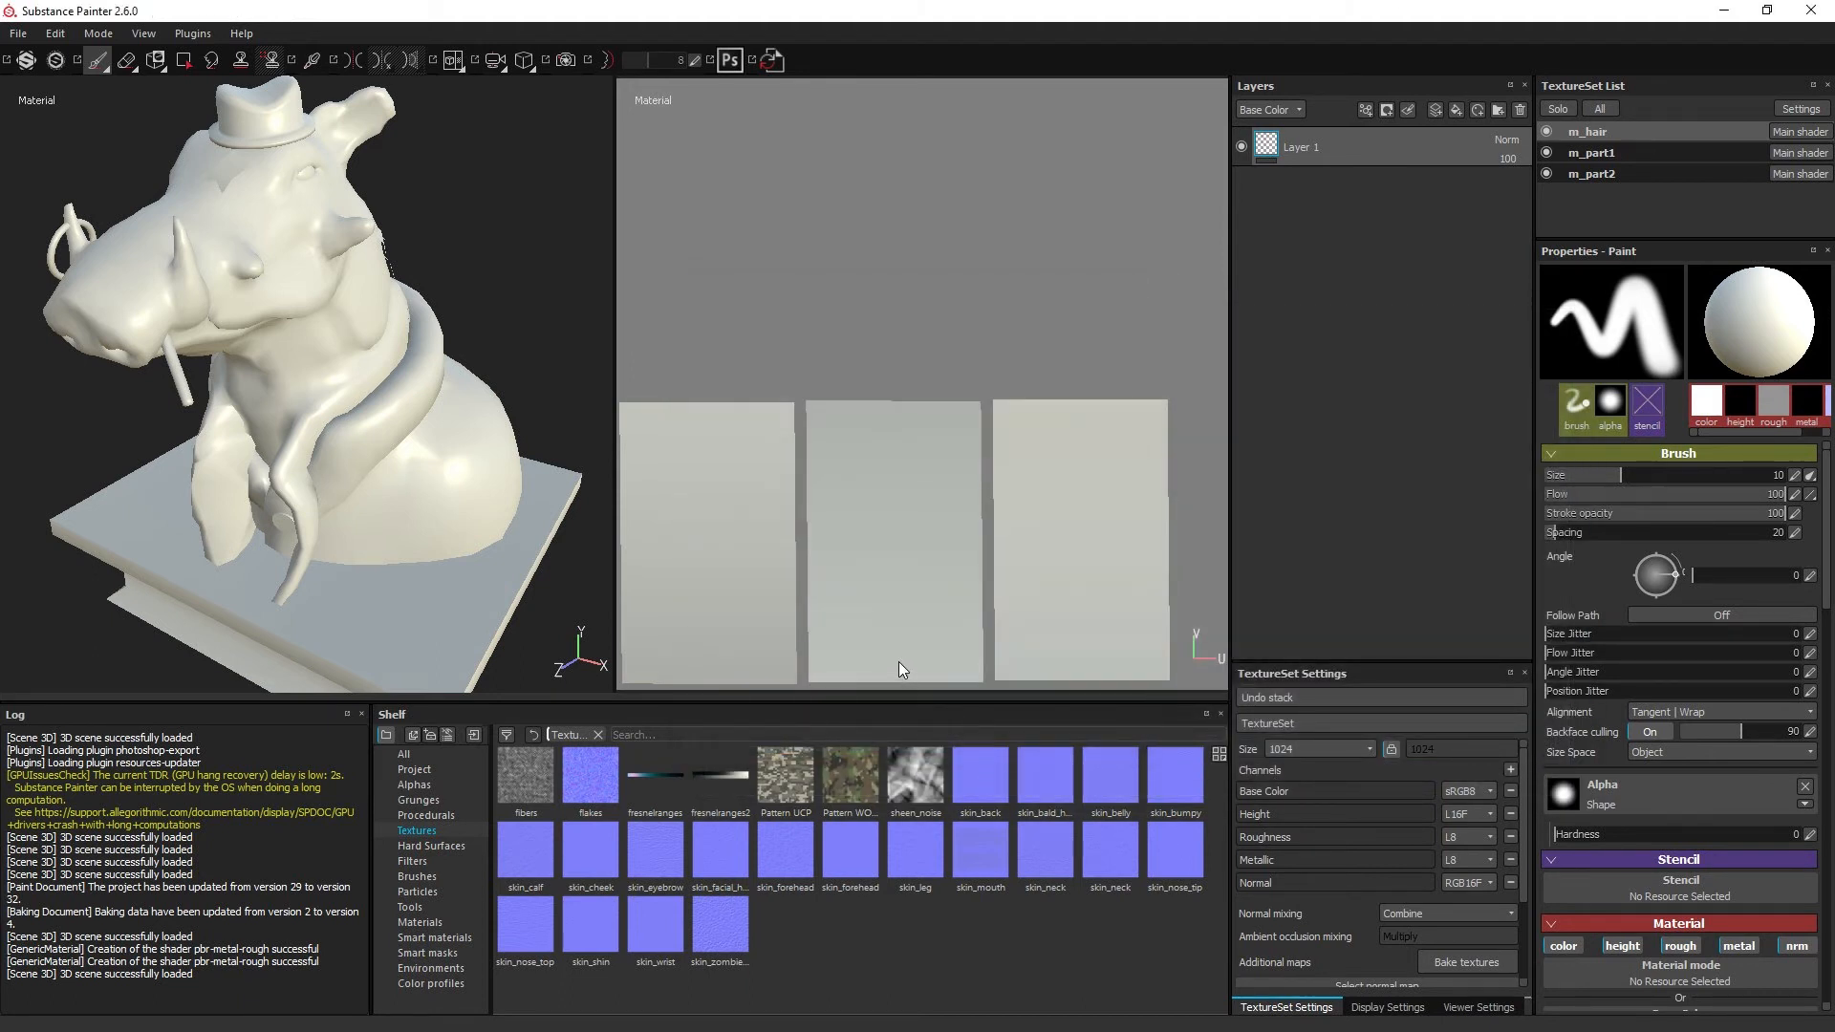
Step: Open the texture baking settings, try excluding individual additional maps, and leave all of them selected for baking
{"action": "left_click", "coordinate": [1454, 962]}
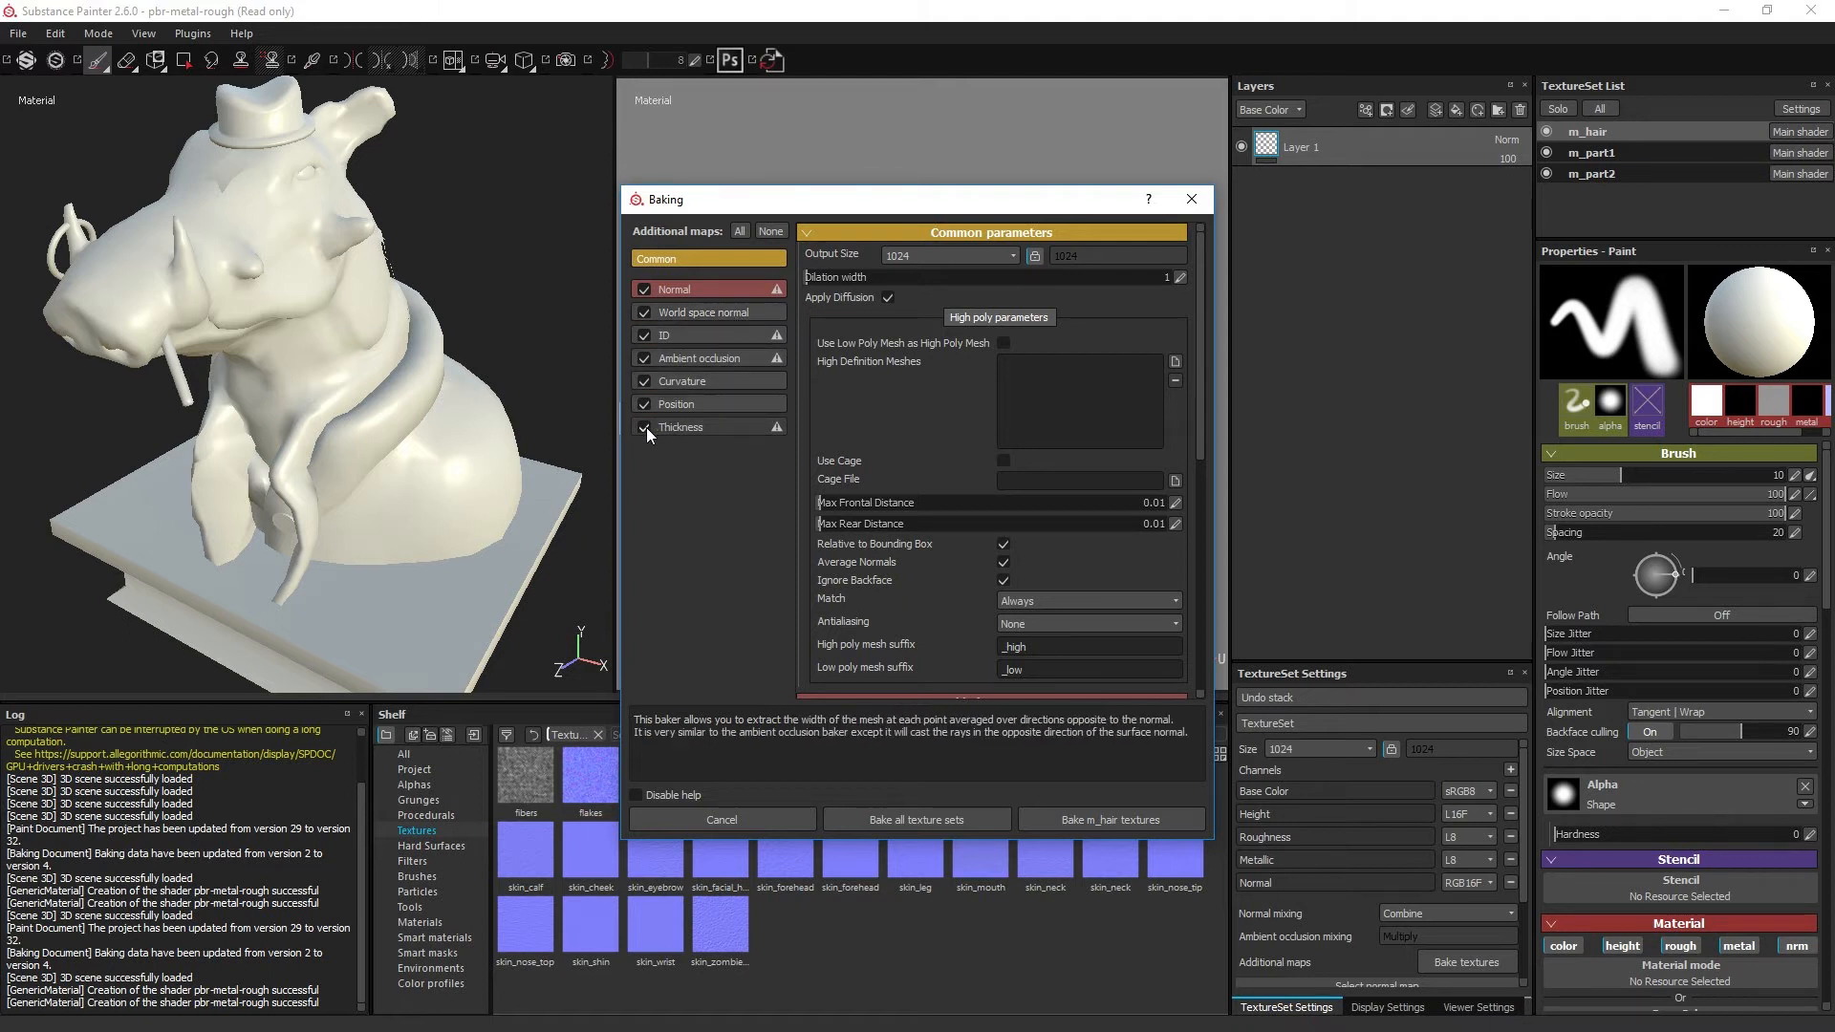
{"action": "left_click", "coordinate": [644, 290]}
{"action": "left_click", "coordinate": [644, 314]}
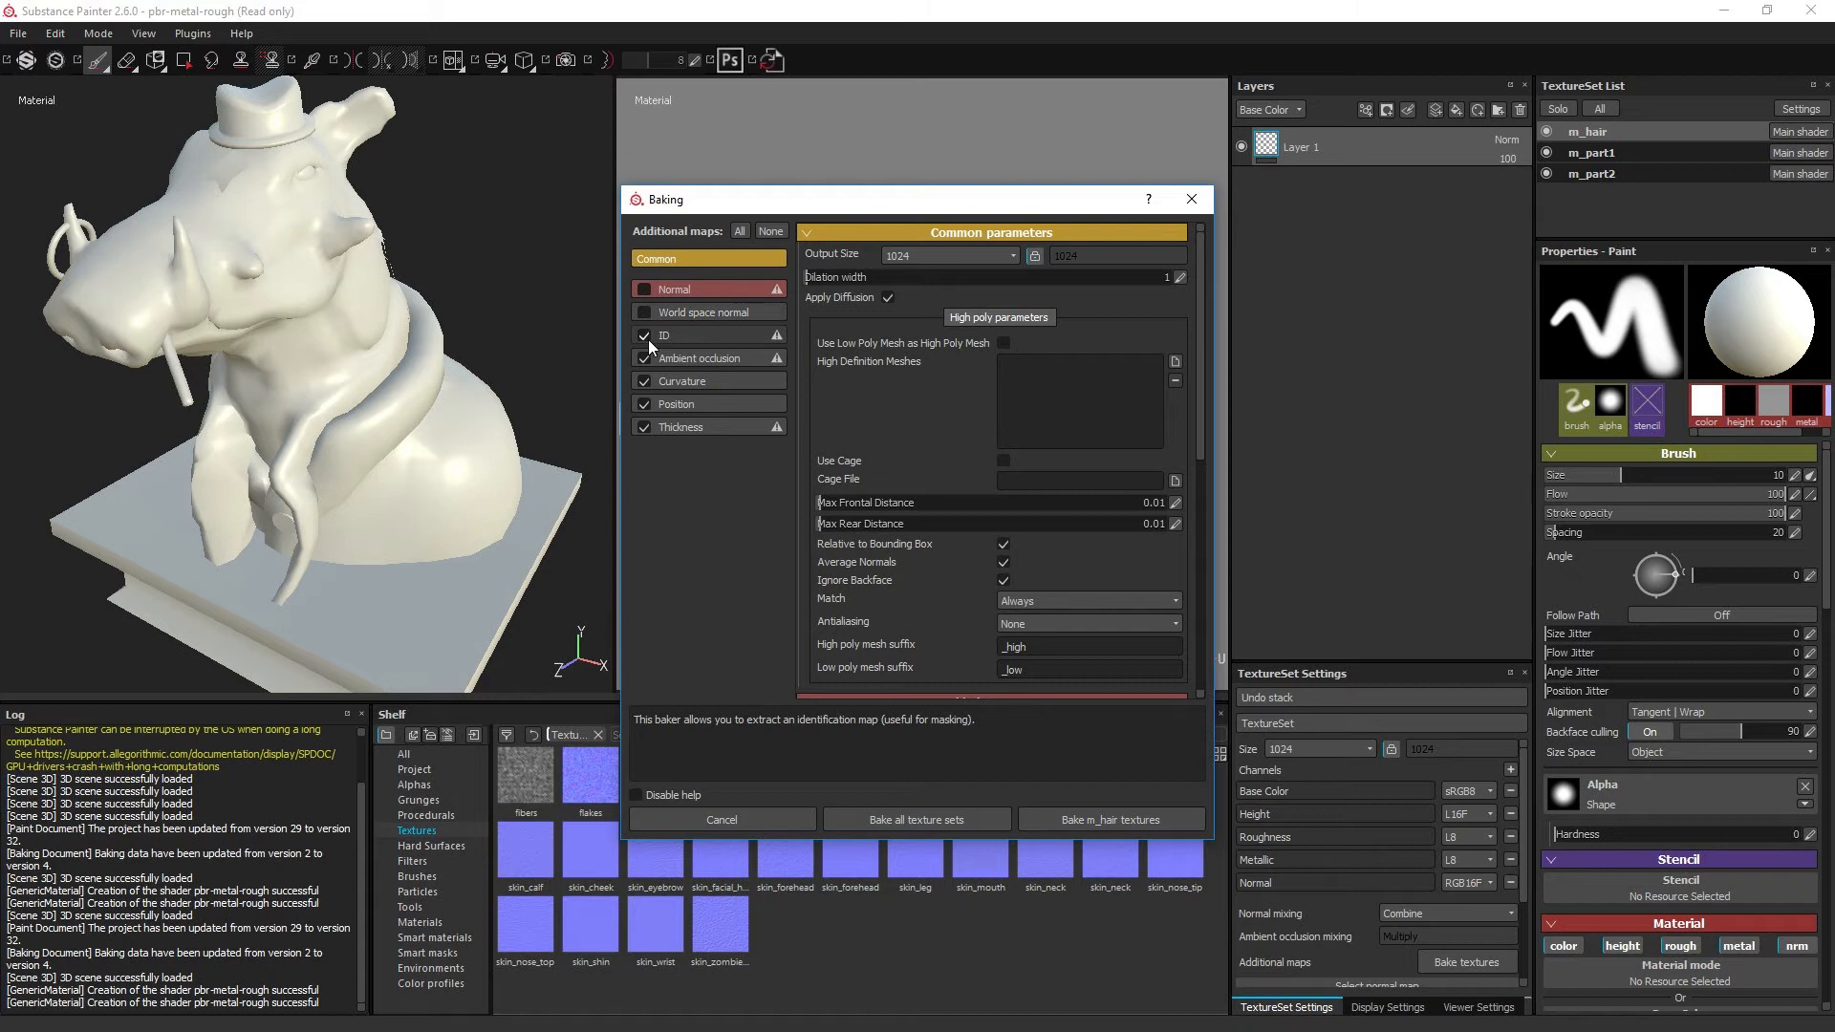
{"action": "left_click", "coordinate": [647, 338]}
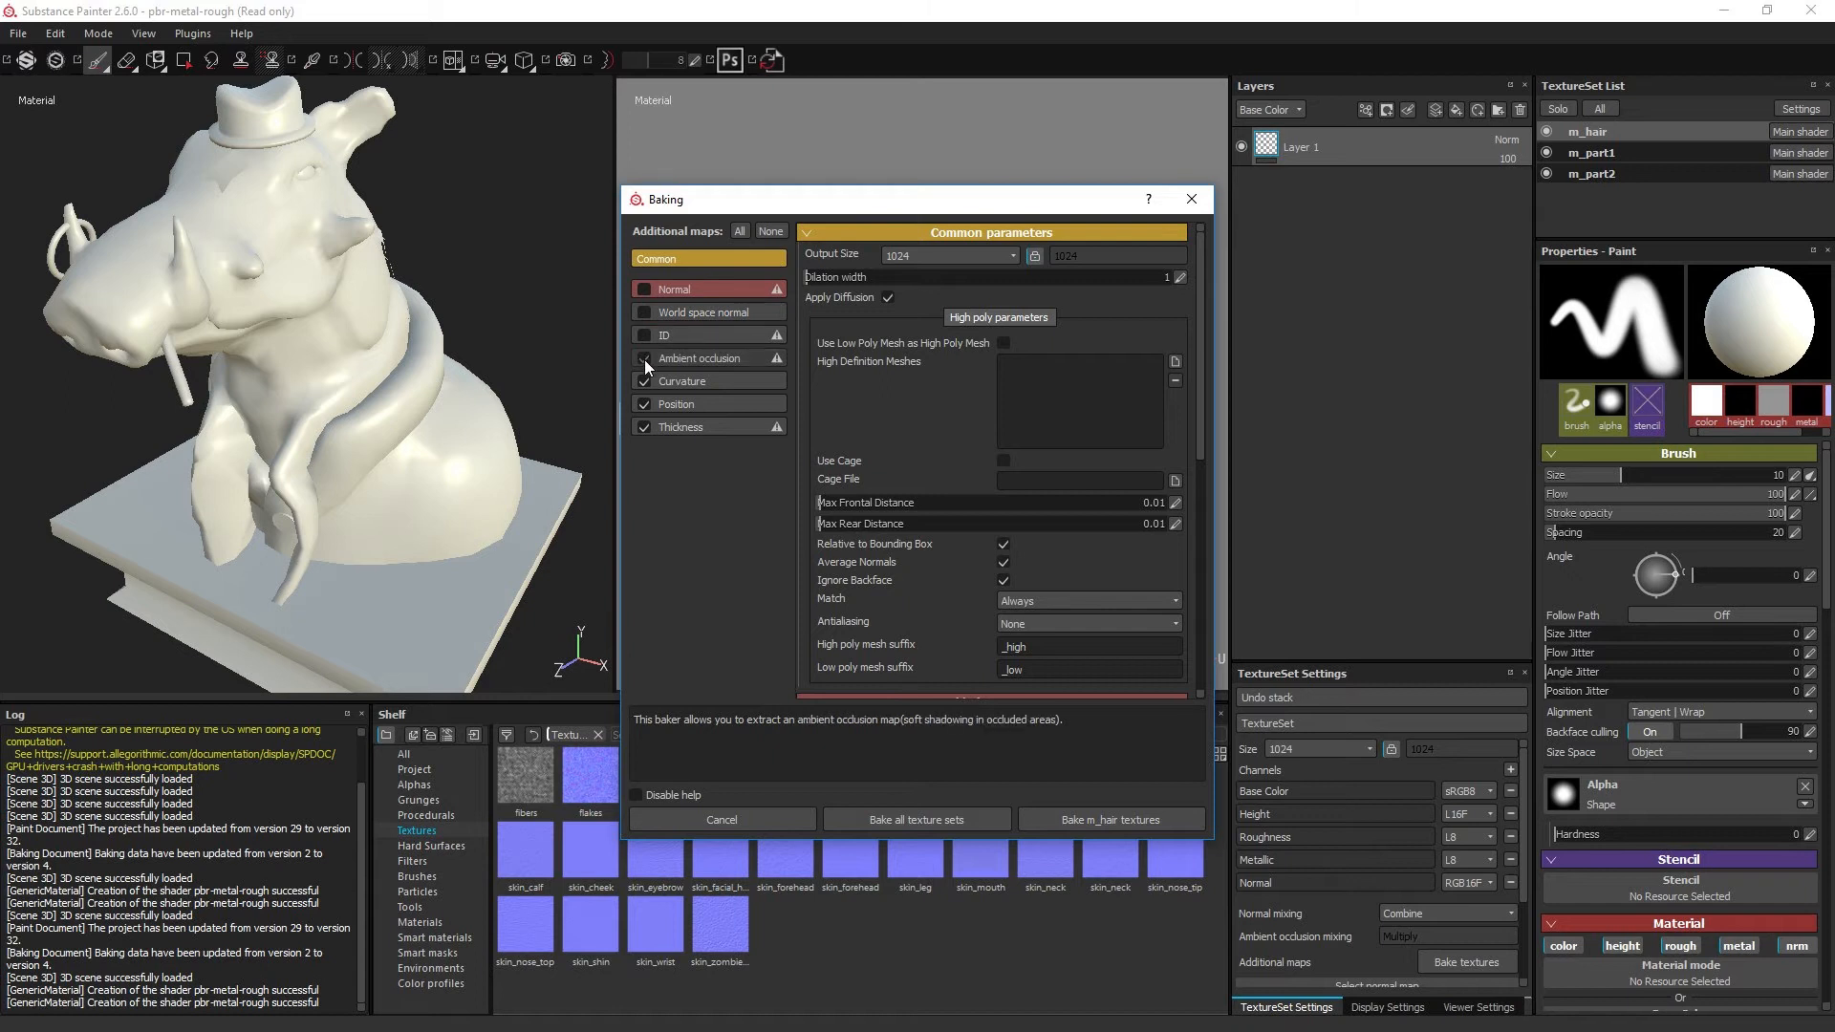
{"action": "left_click", "coordinate": [641, 336]}
{"action": "left_click", "coordinate": [646, 314]}
{"action": "left_click", "coordinate": [648, 290]}
{"action": "left_click", "coordinate": [767, 232]}
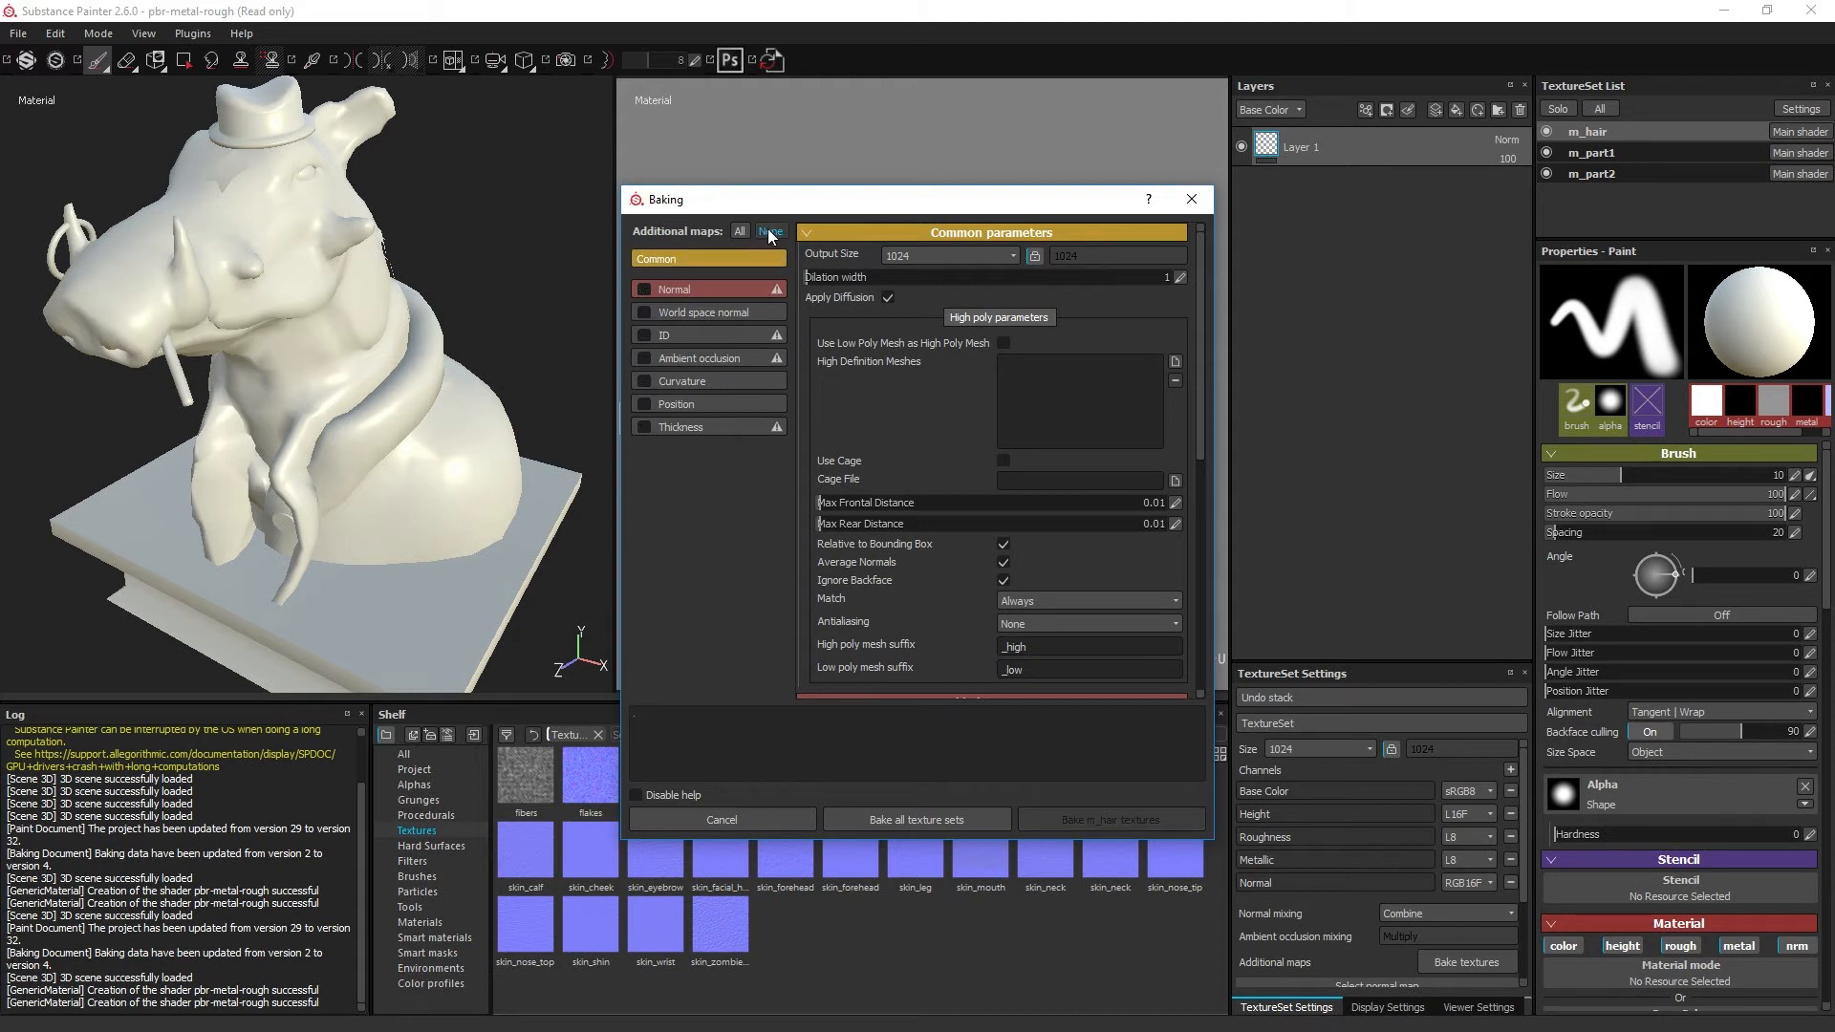
{"action": "left_click", "coordinate": [741, 231]}
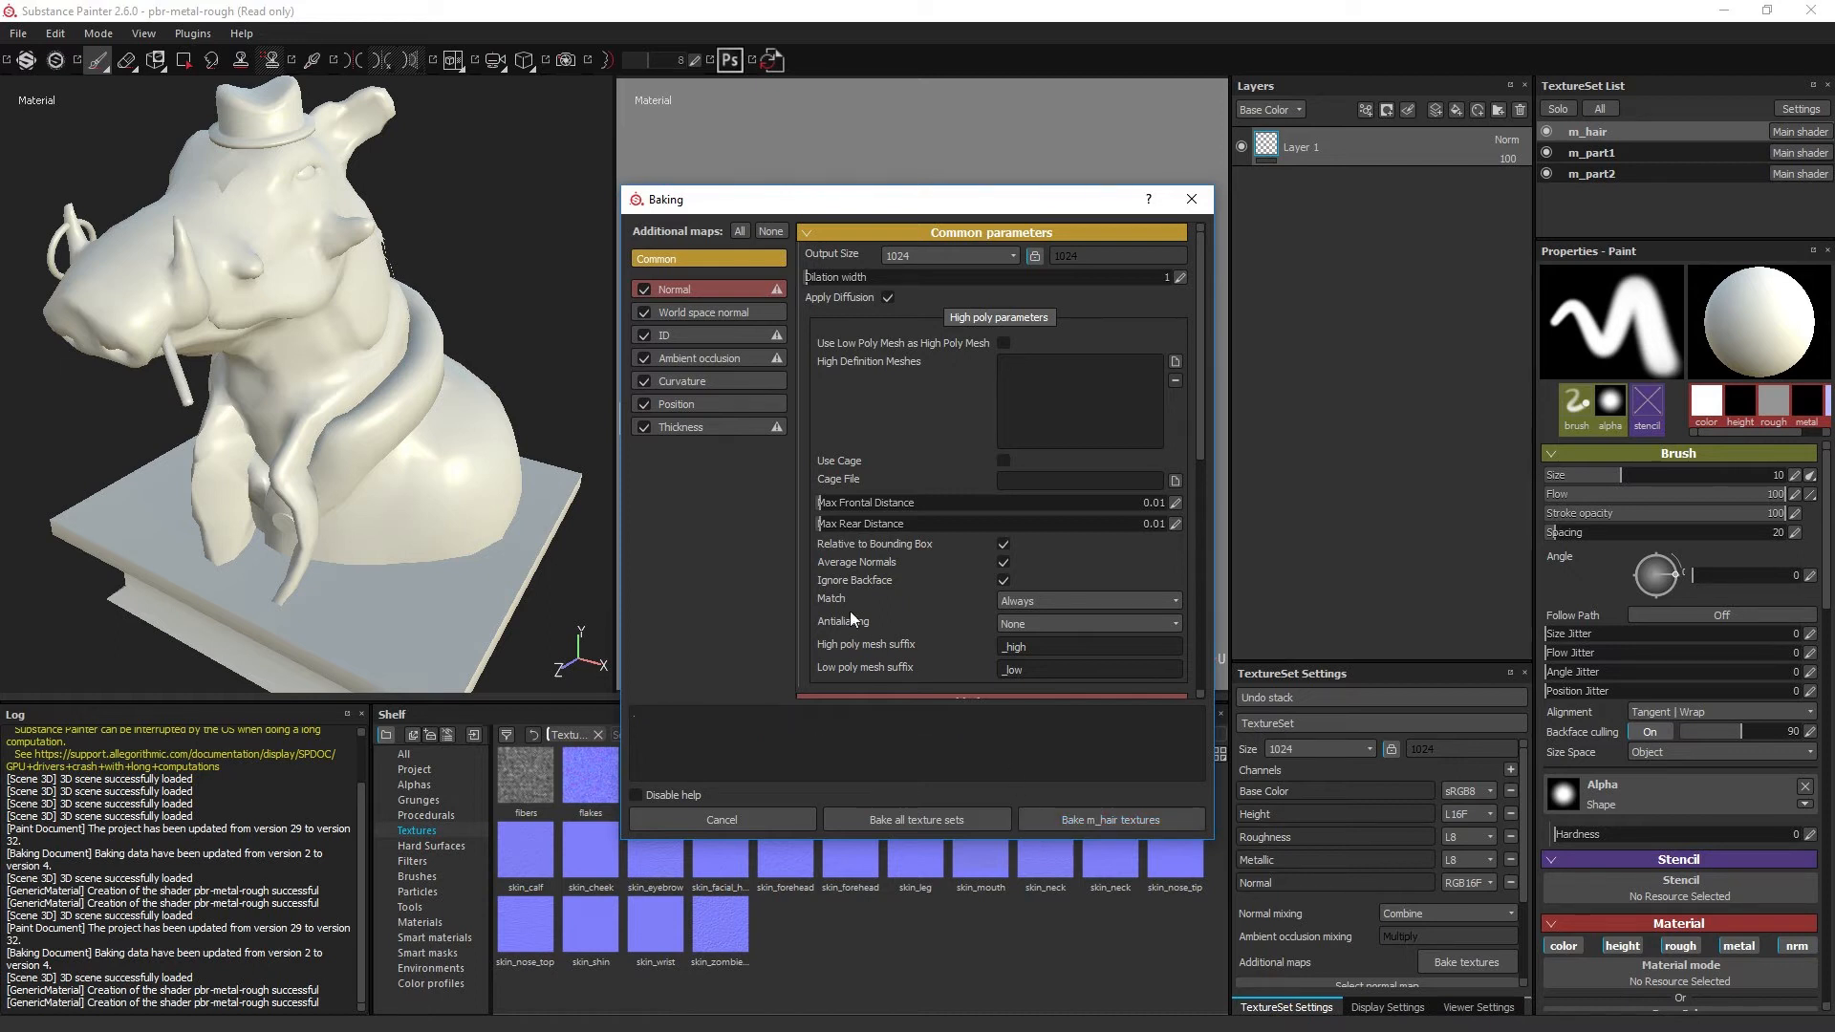
Step: Review the individual baker parameters one map at a time, from Normal through Thickness
{"action": "left_click", "coordinate": [691, 289]}
{"action": "left_click", "coordinate": [697, 307]}
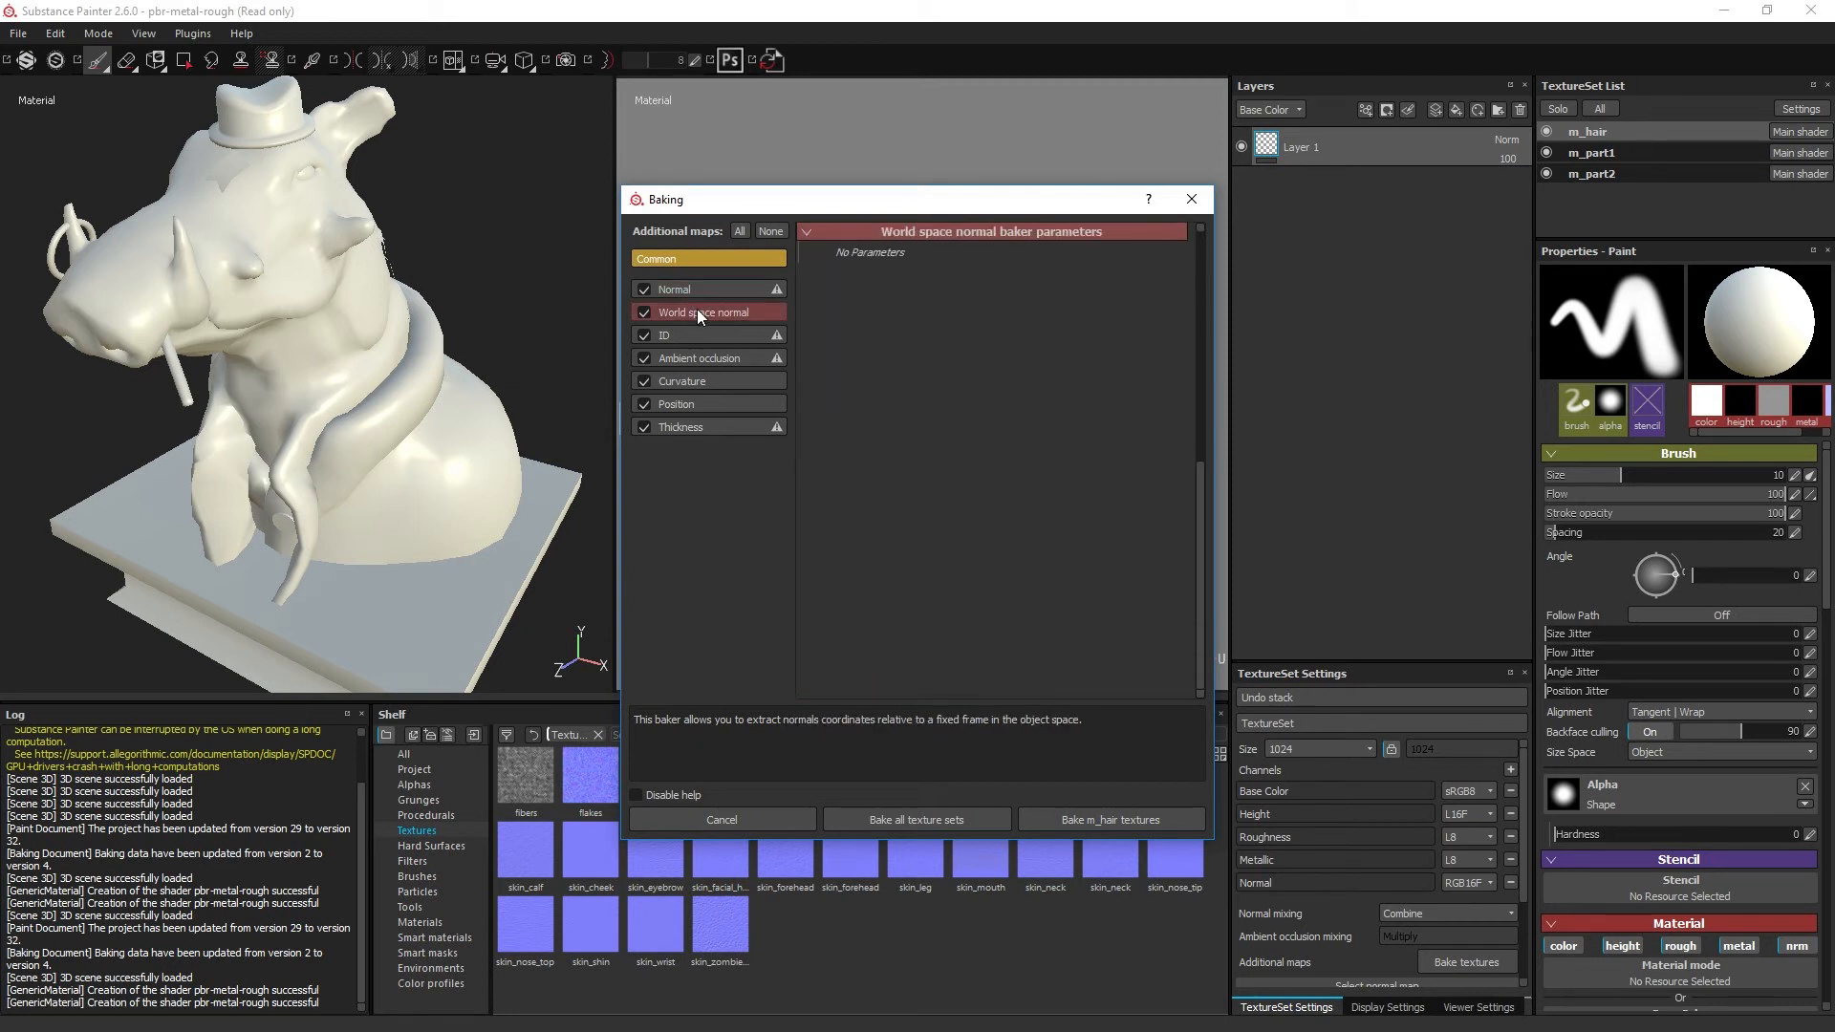
{"action": "left_click", "coordinate": [703, 334]}
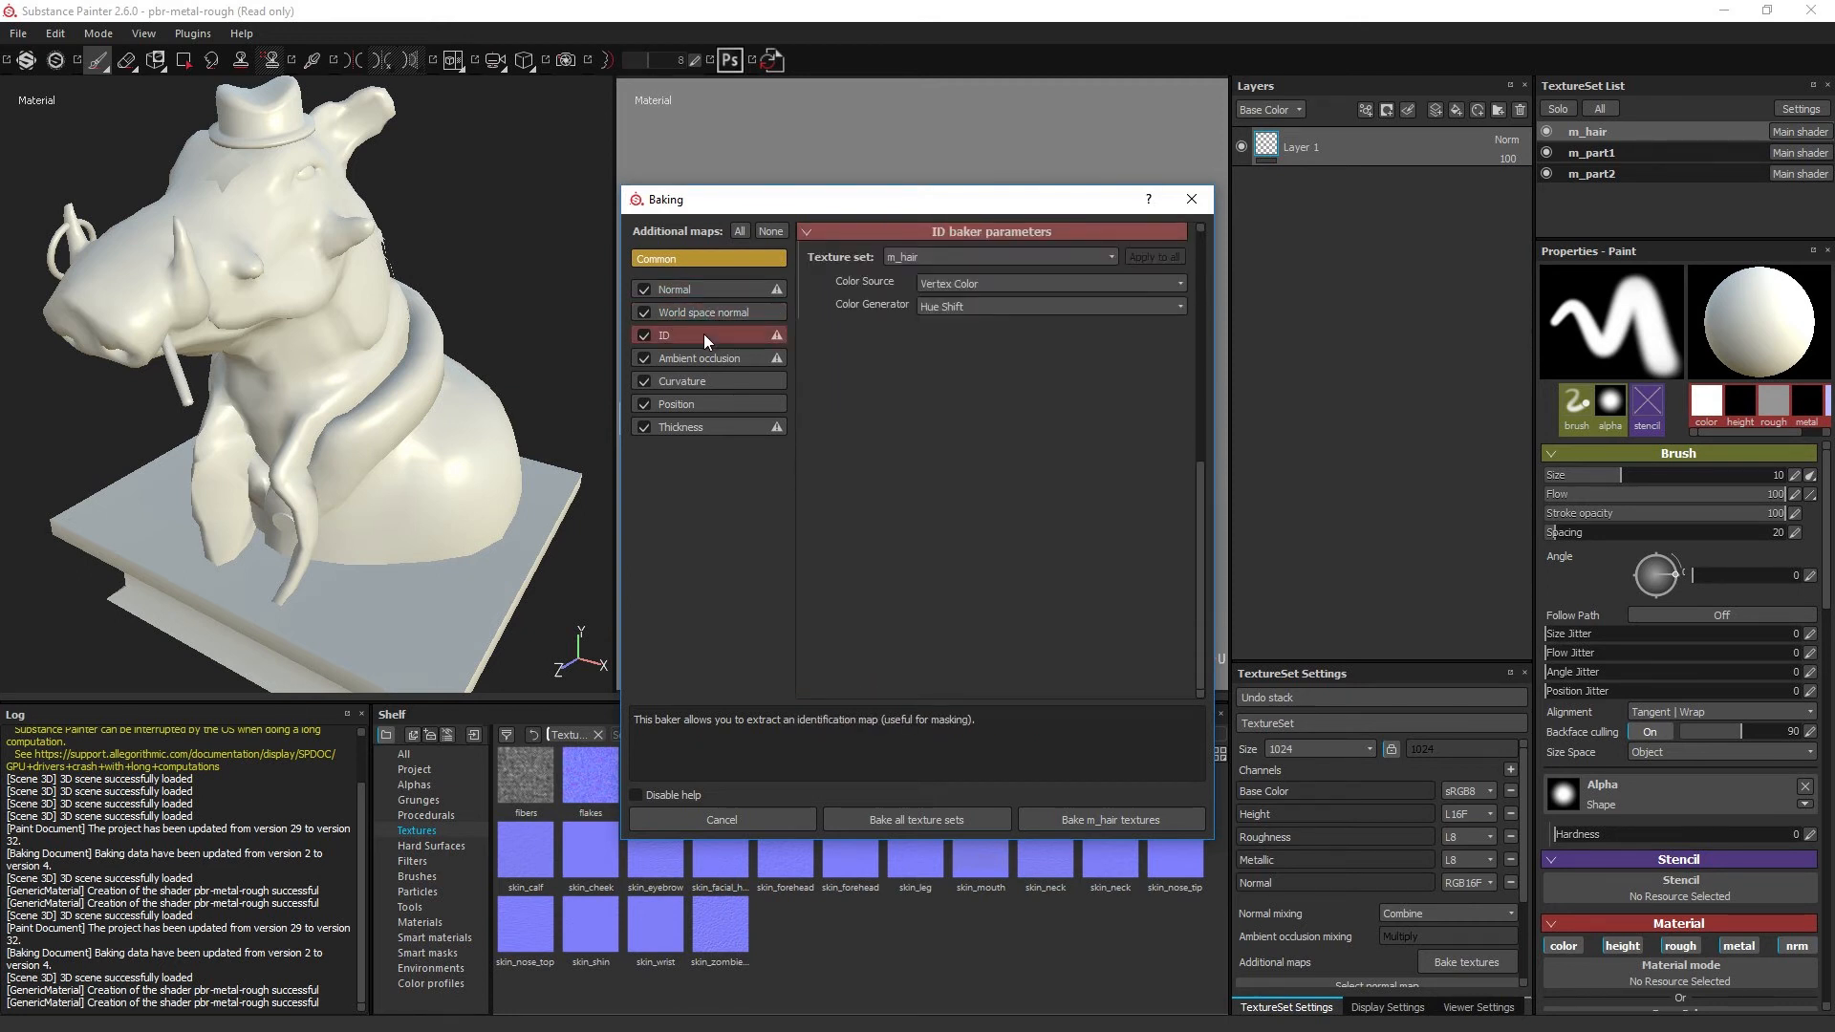
{"action": "left_click", "coordinate": [708, 356]}
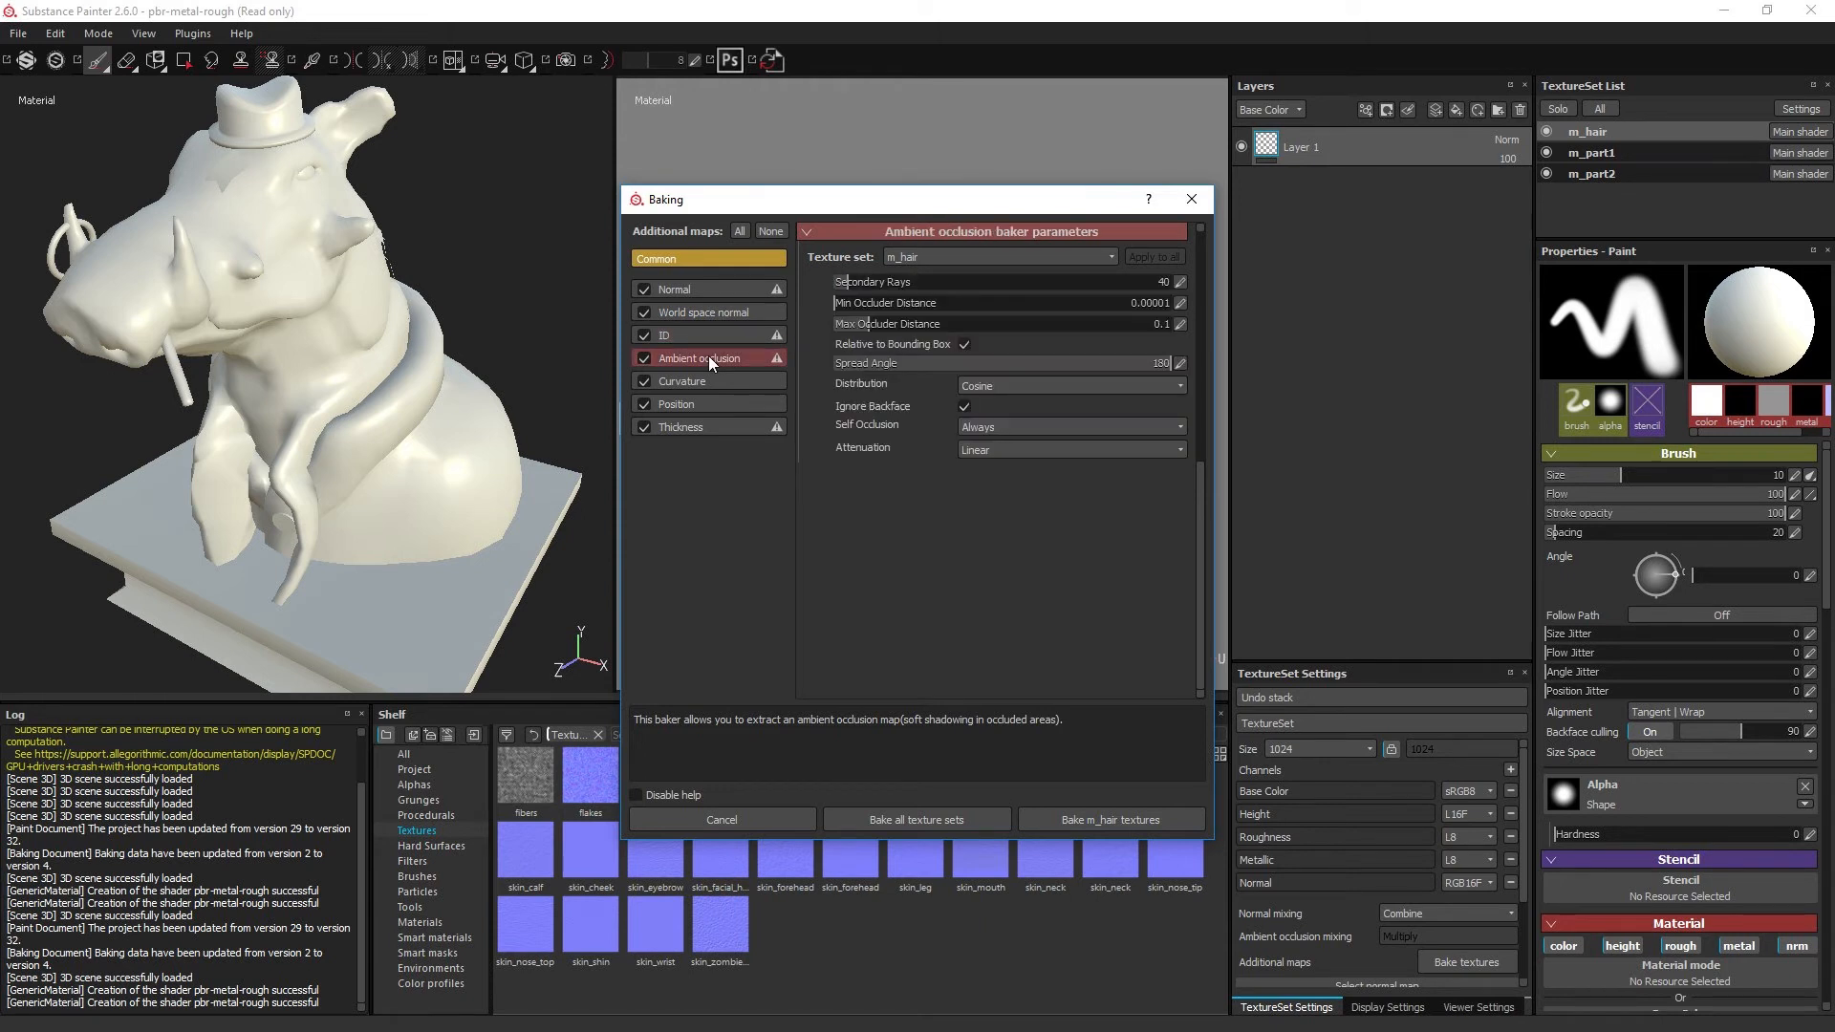
{"action": "left_click", "coordinate": [709, 379]}
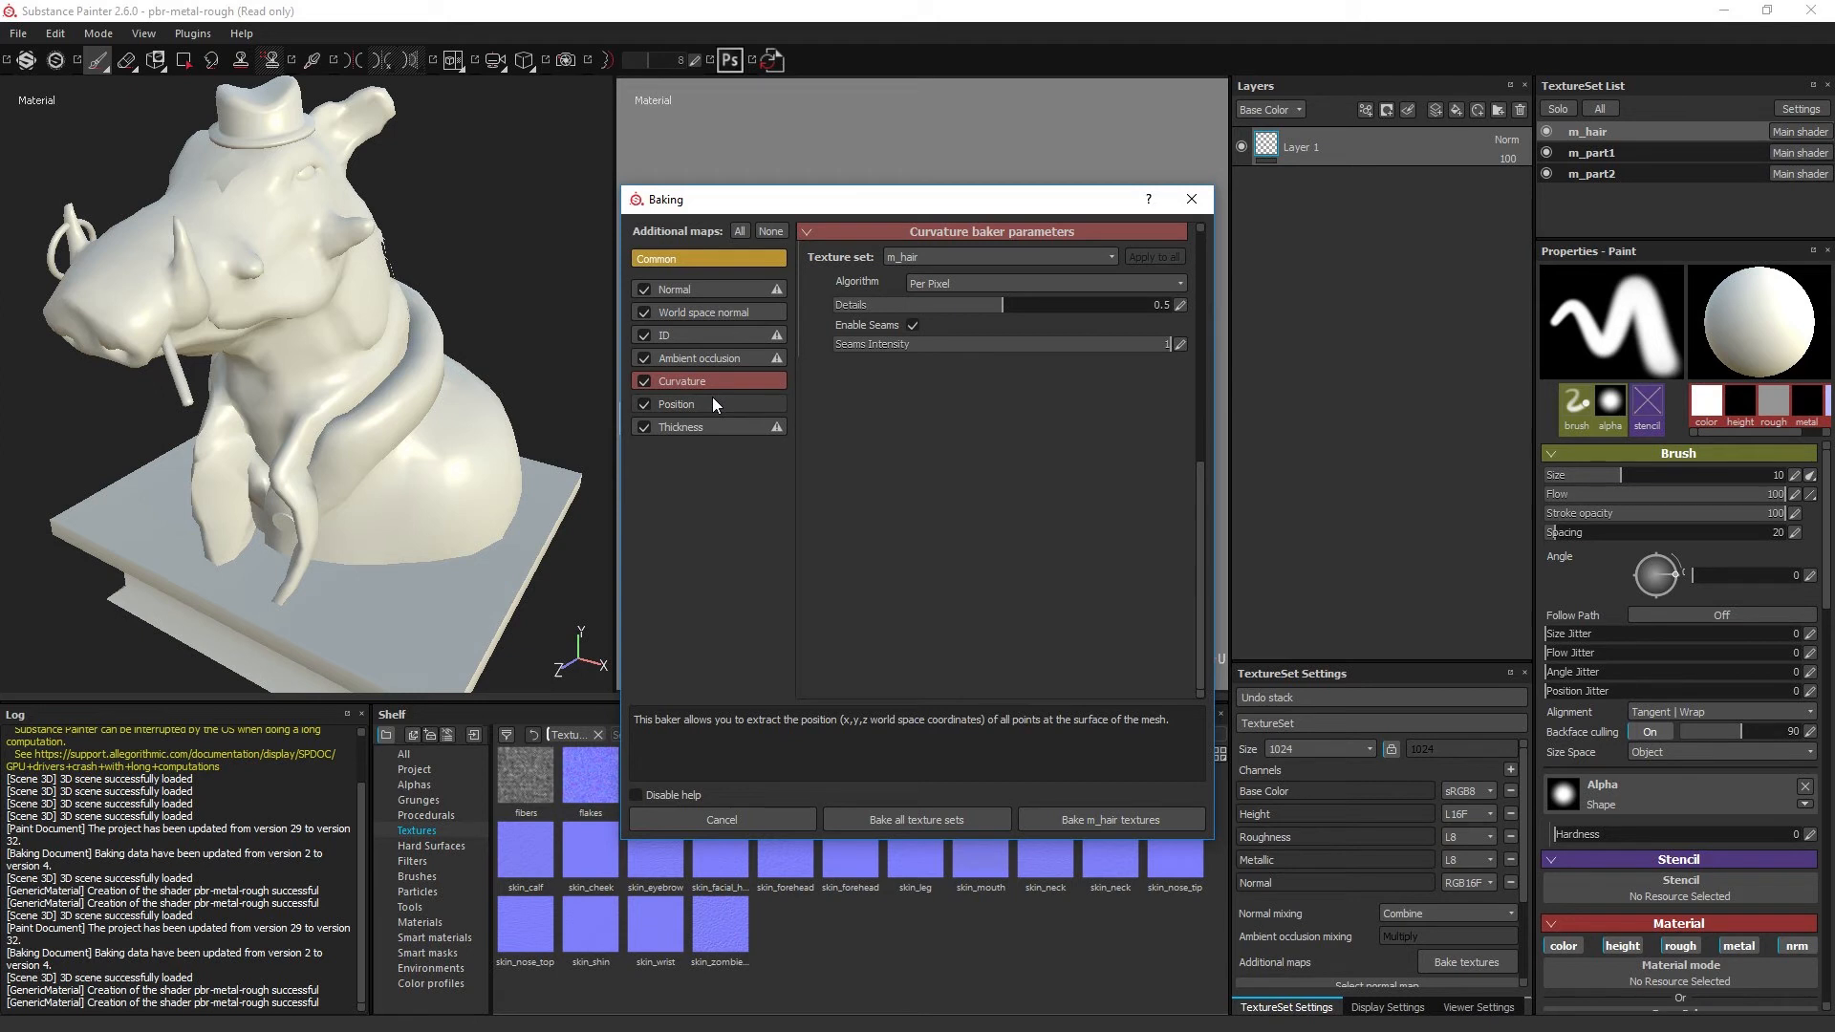
{"action": "left_click", "coordinate": [713, 397]}
{"action": "left_click", "coordinate": [715, 427]}
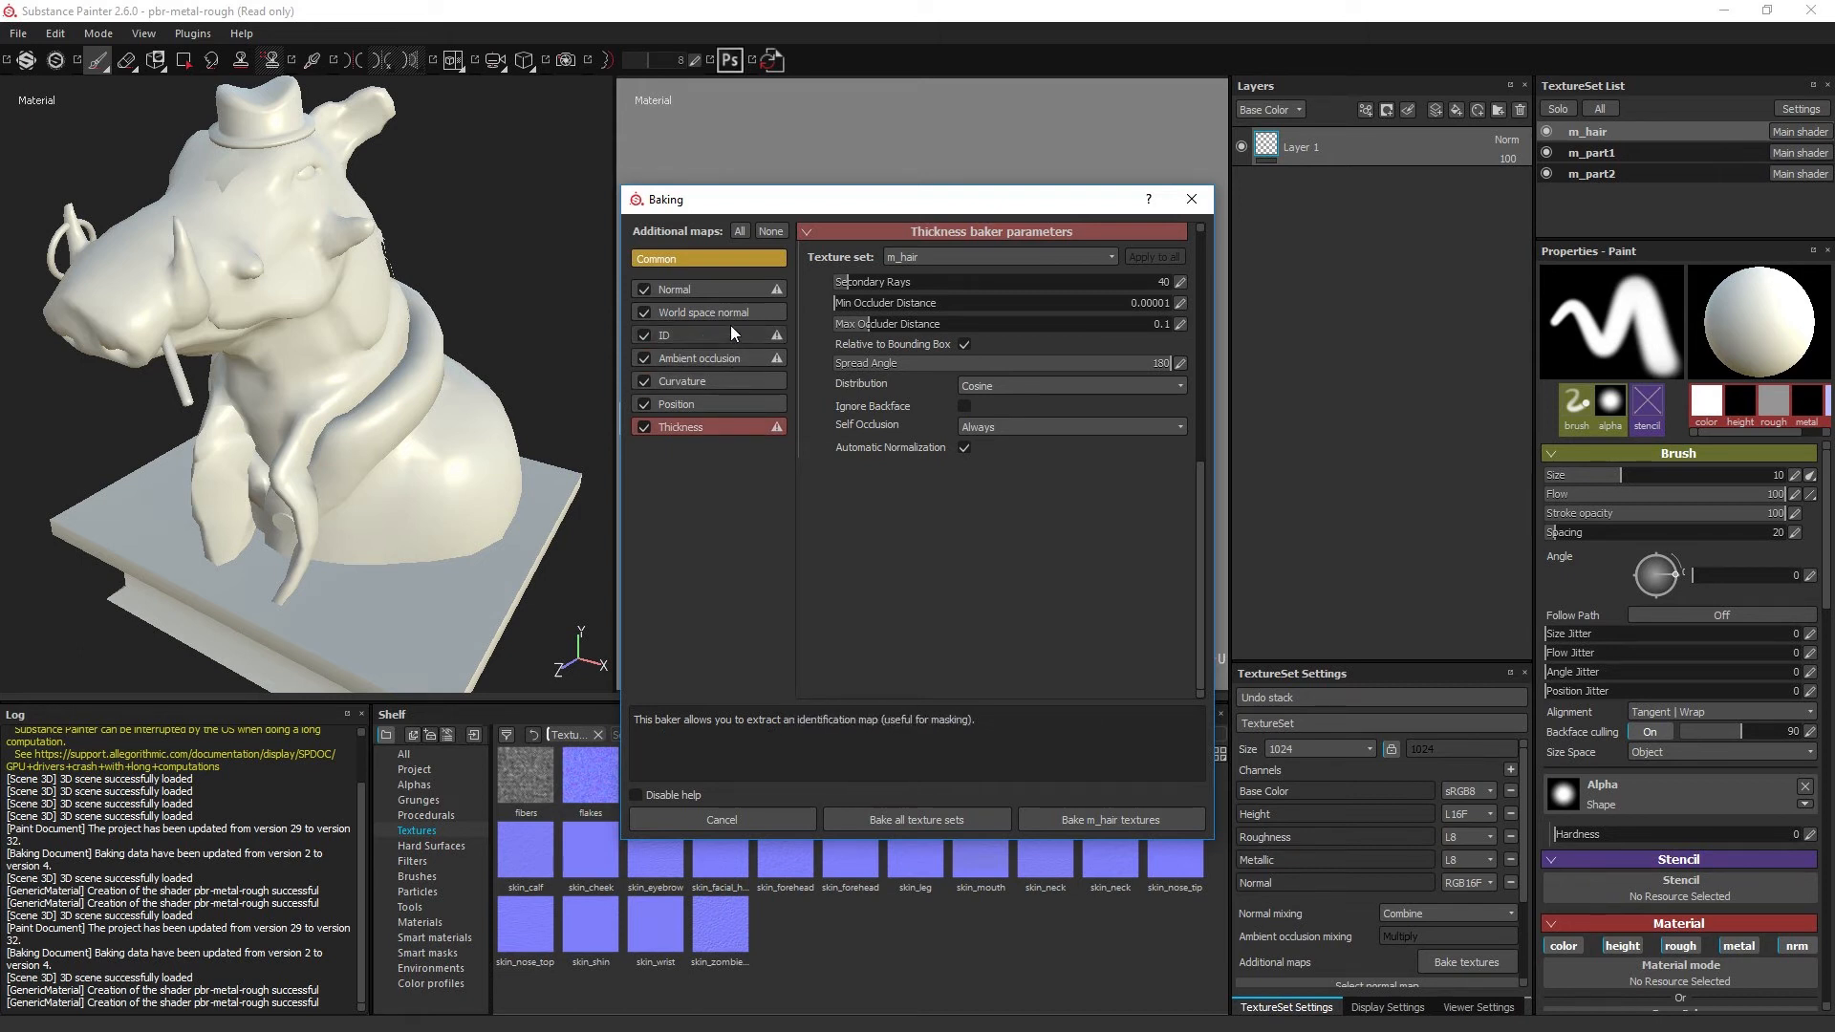
Step: Compare the Normal and ID baker parameters with the common baking parameters
{"action": "left_click", "coordinate": [730, 291]}
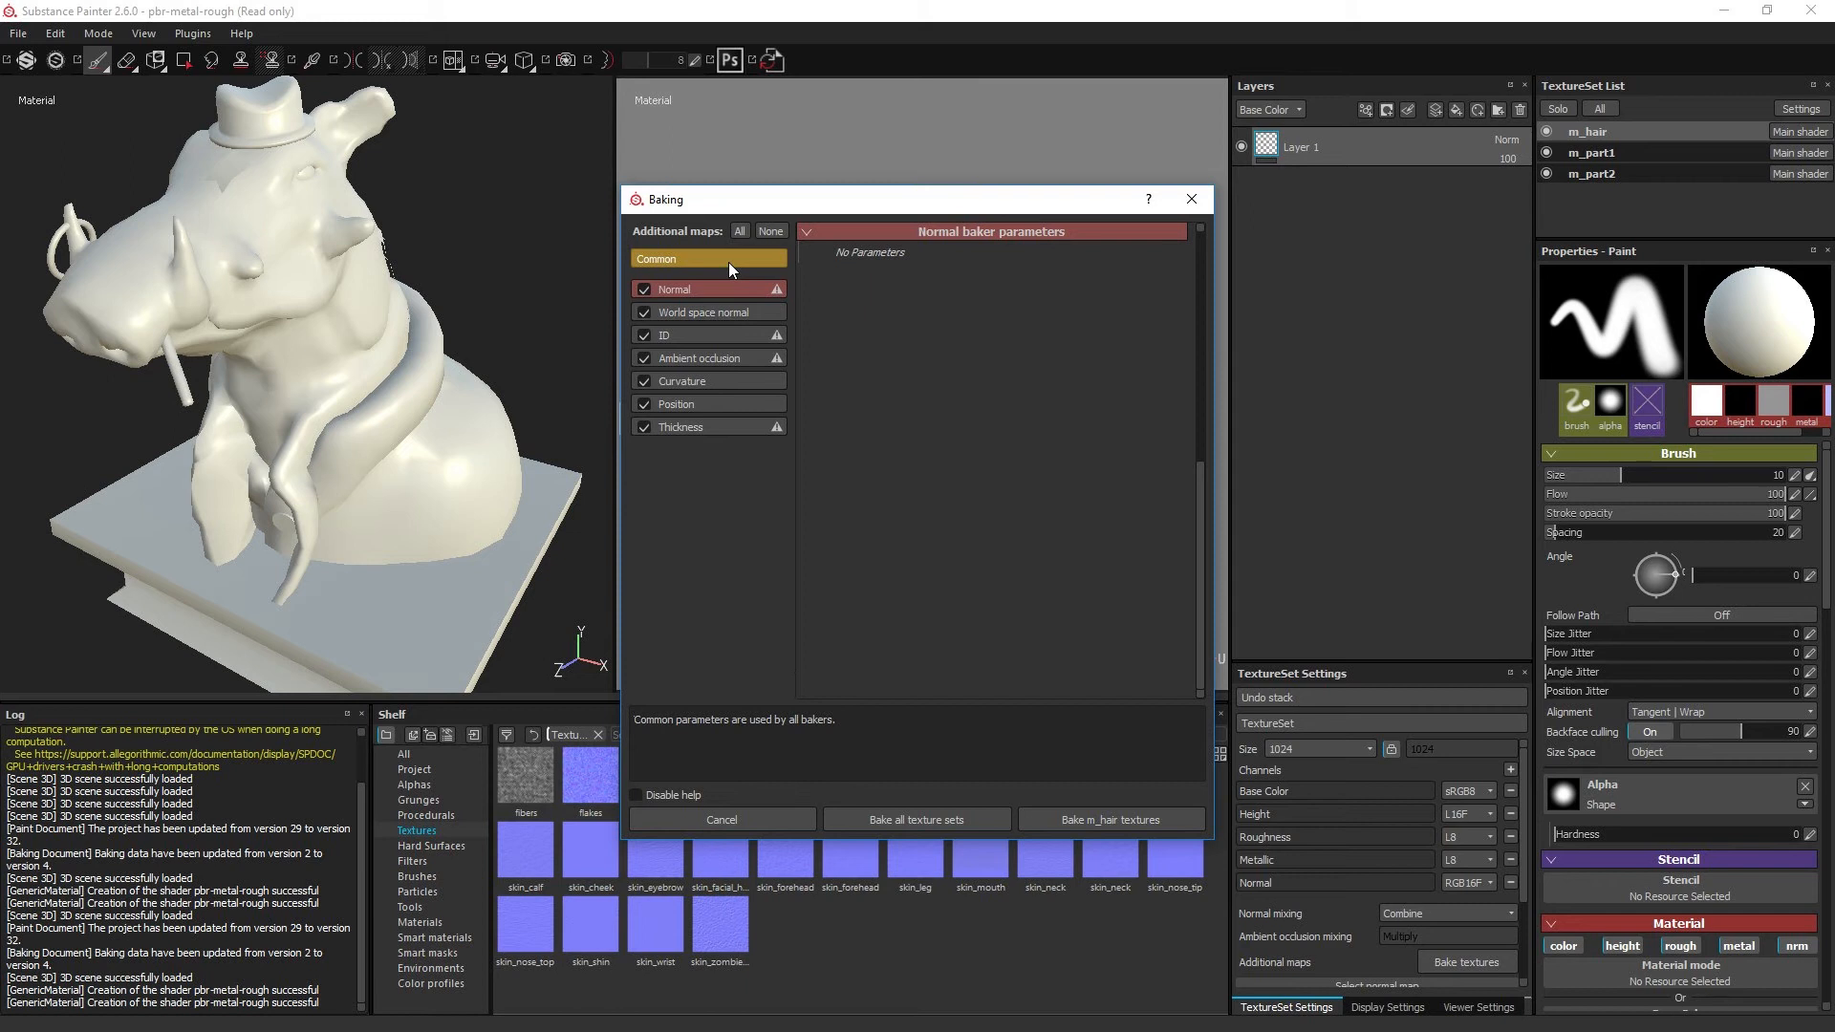
{"action": "left_click", "coordinate": [734, 317]}
{"action": "left_click", "coordinate": [737, 330]}
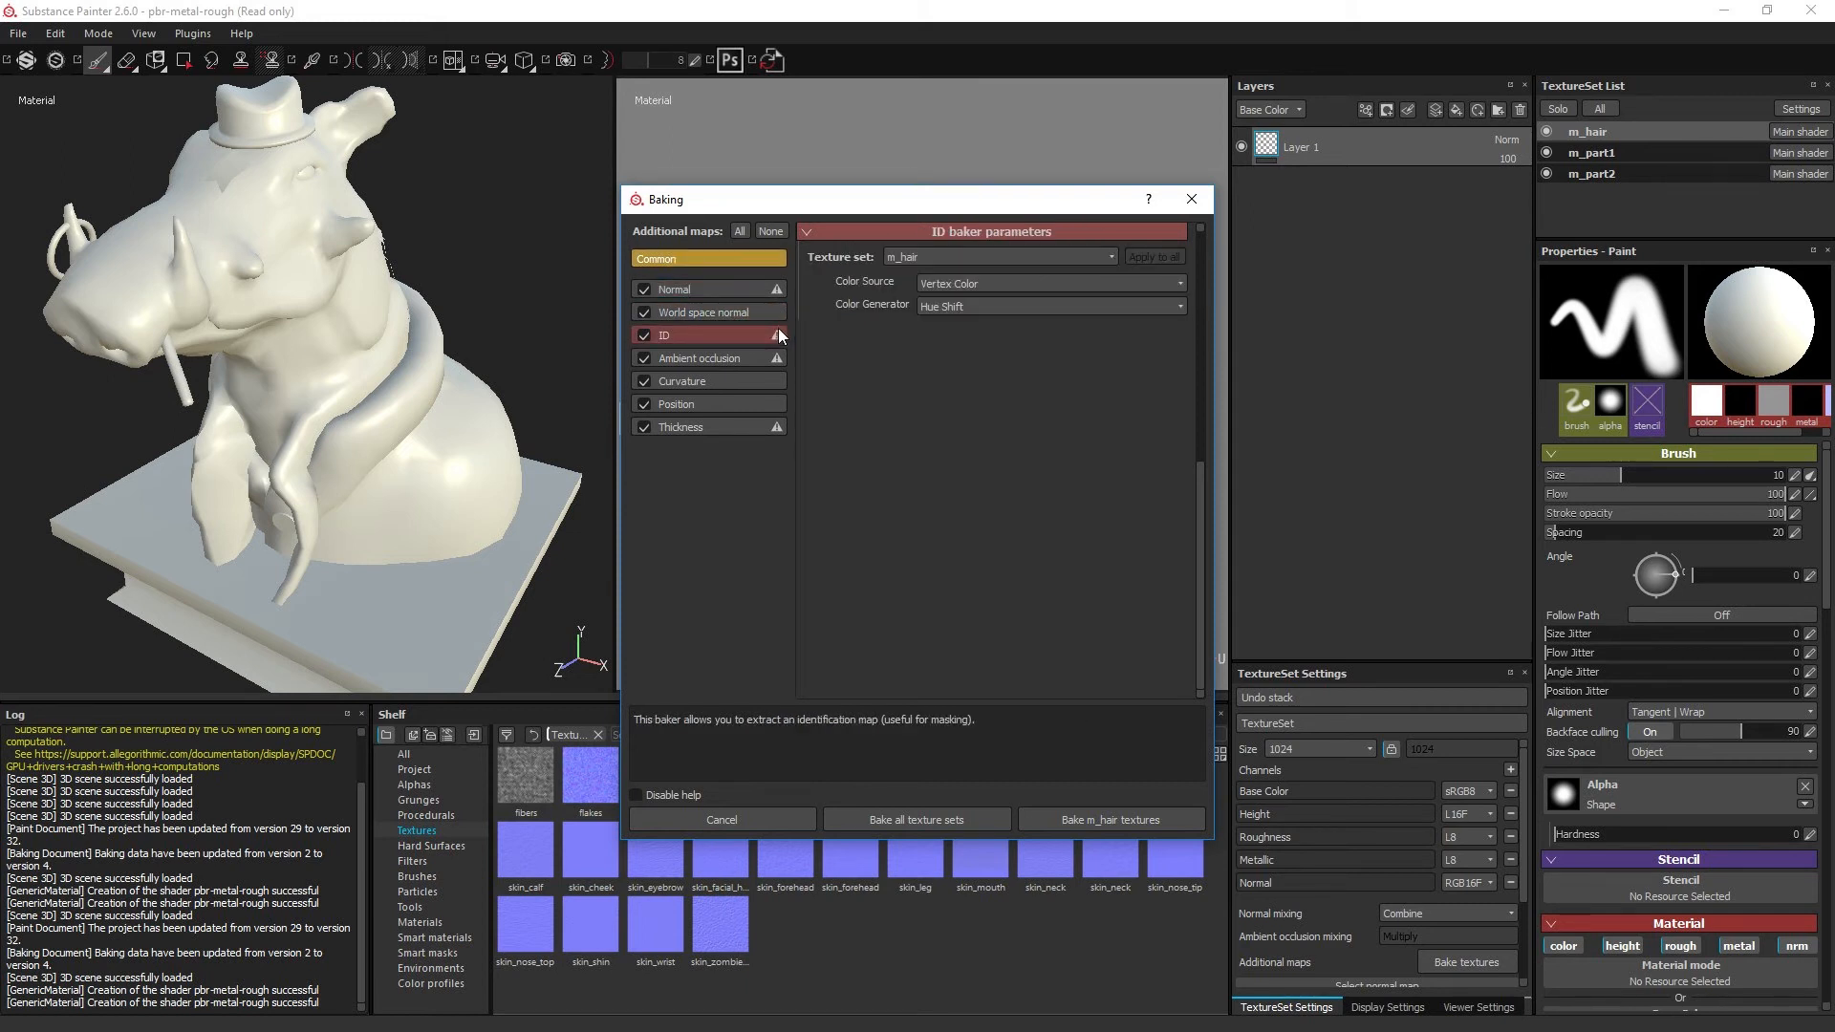
{"action": "left_click", "coordinate": [751, 262]}
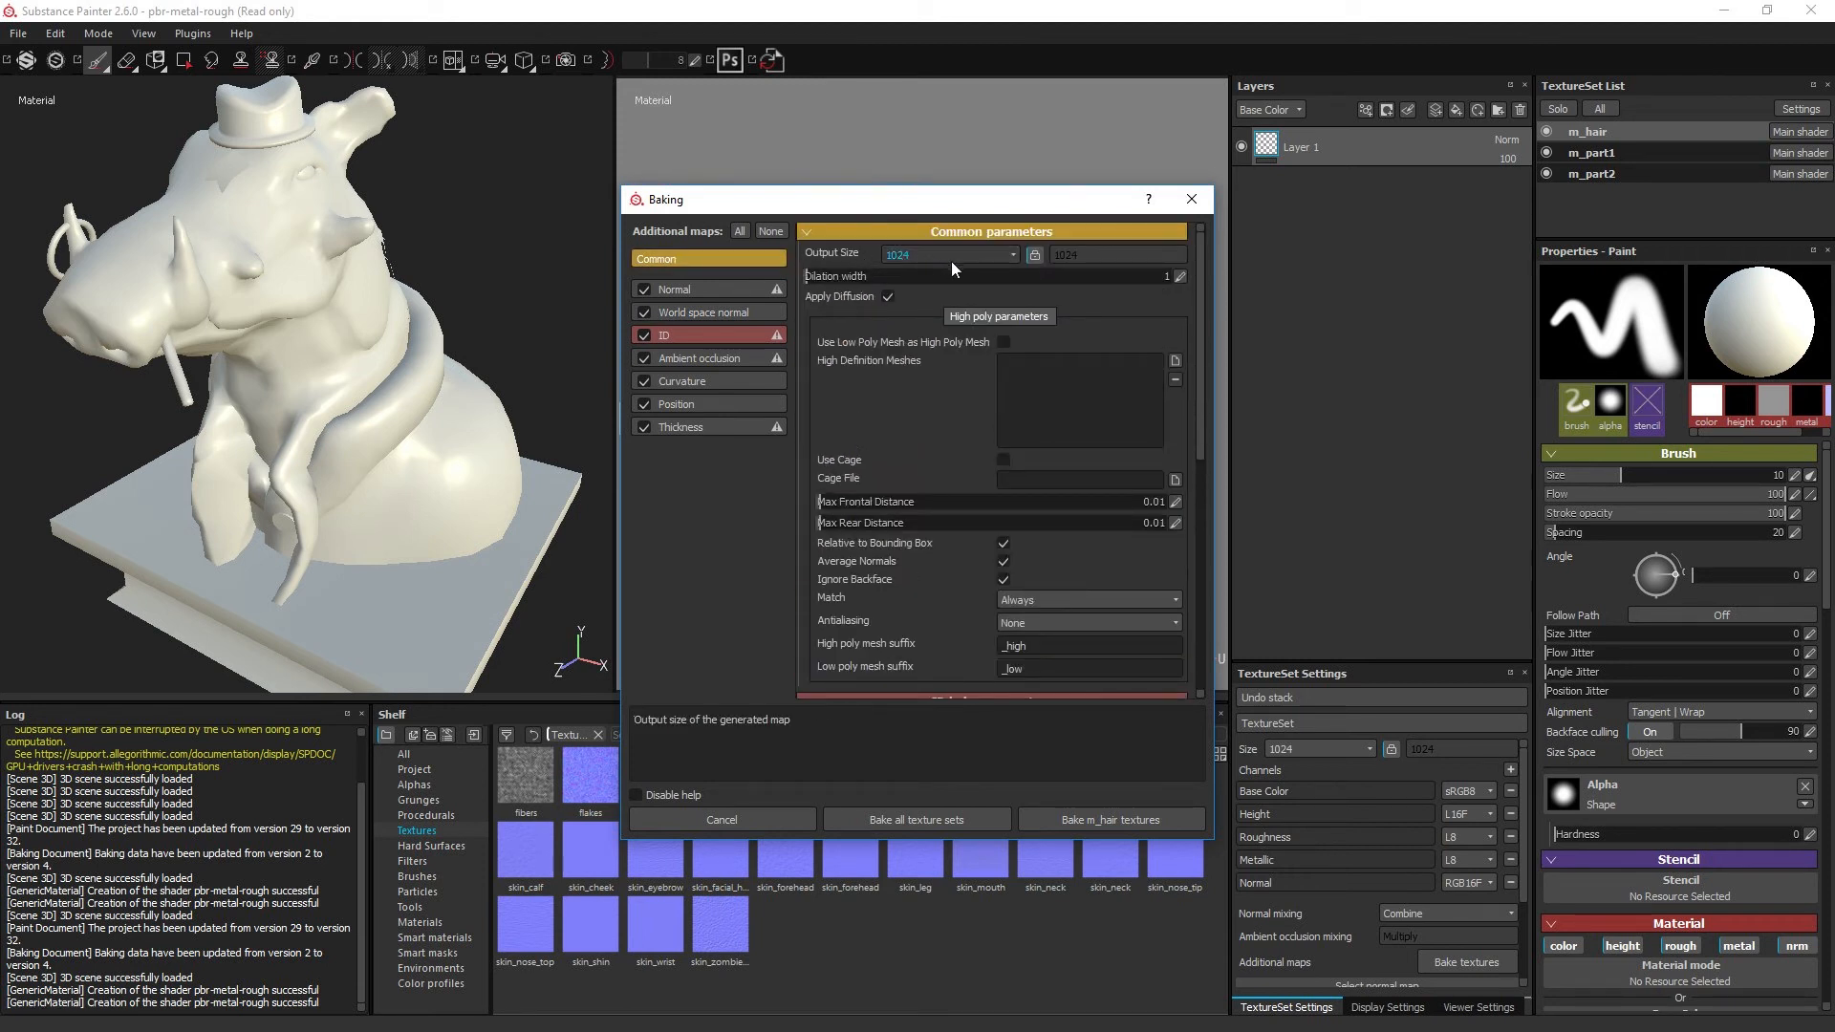
{"action": "left_click", "coordinate": [761, 289]}
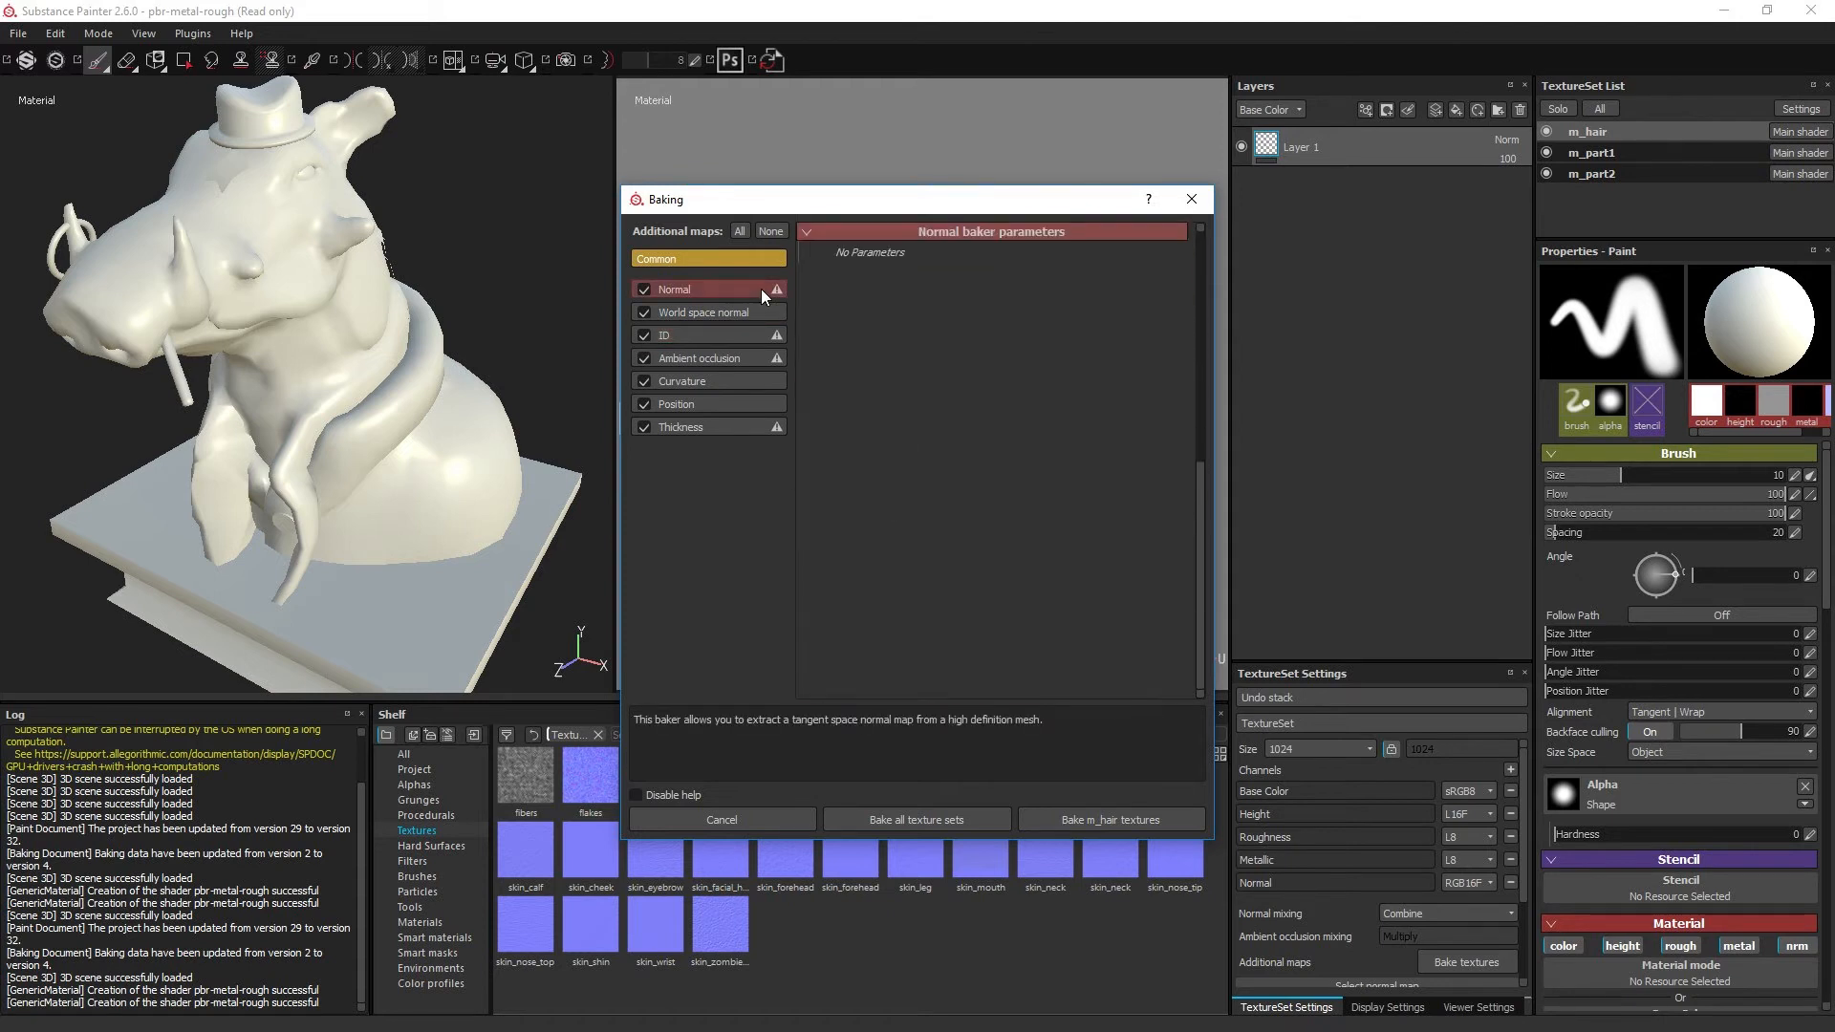
{"action": "left_click", "coordinate": [753, 262]}
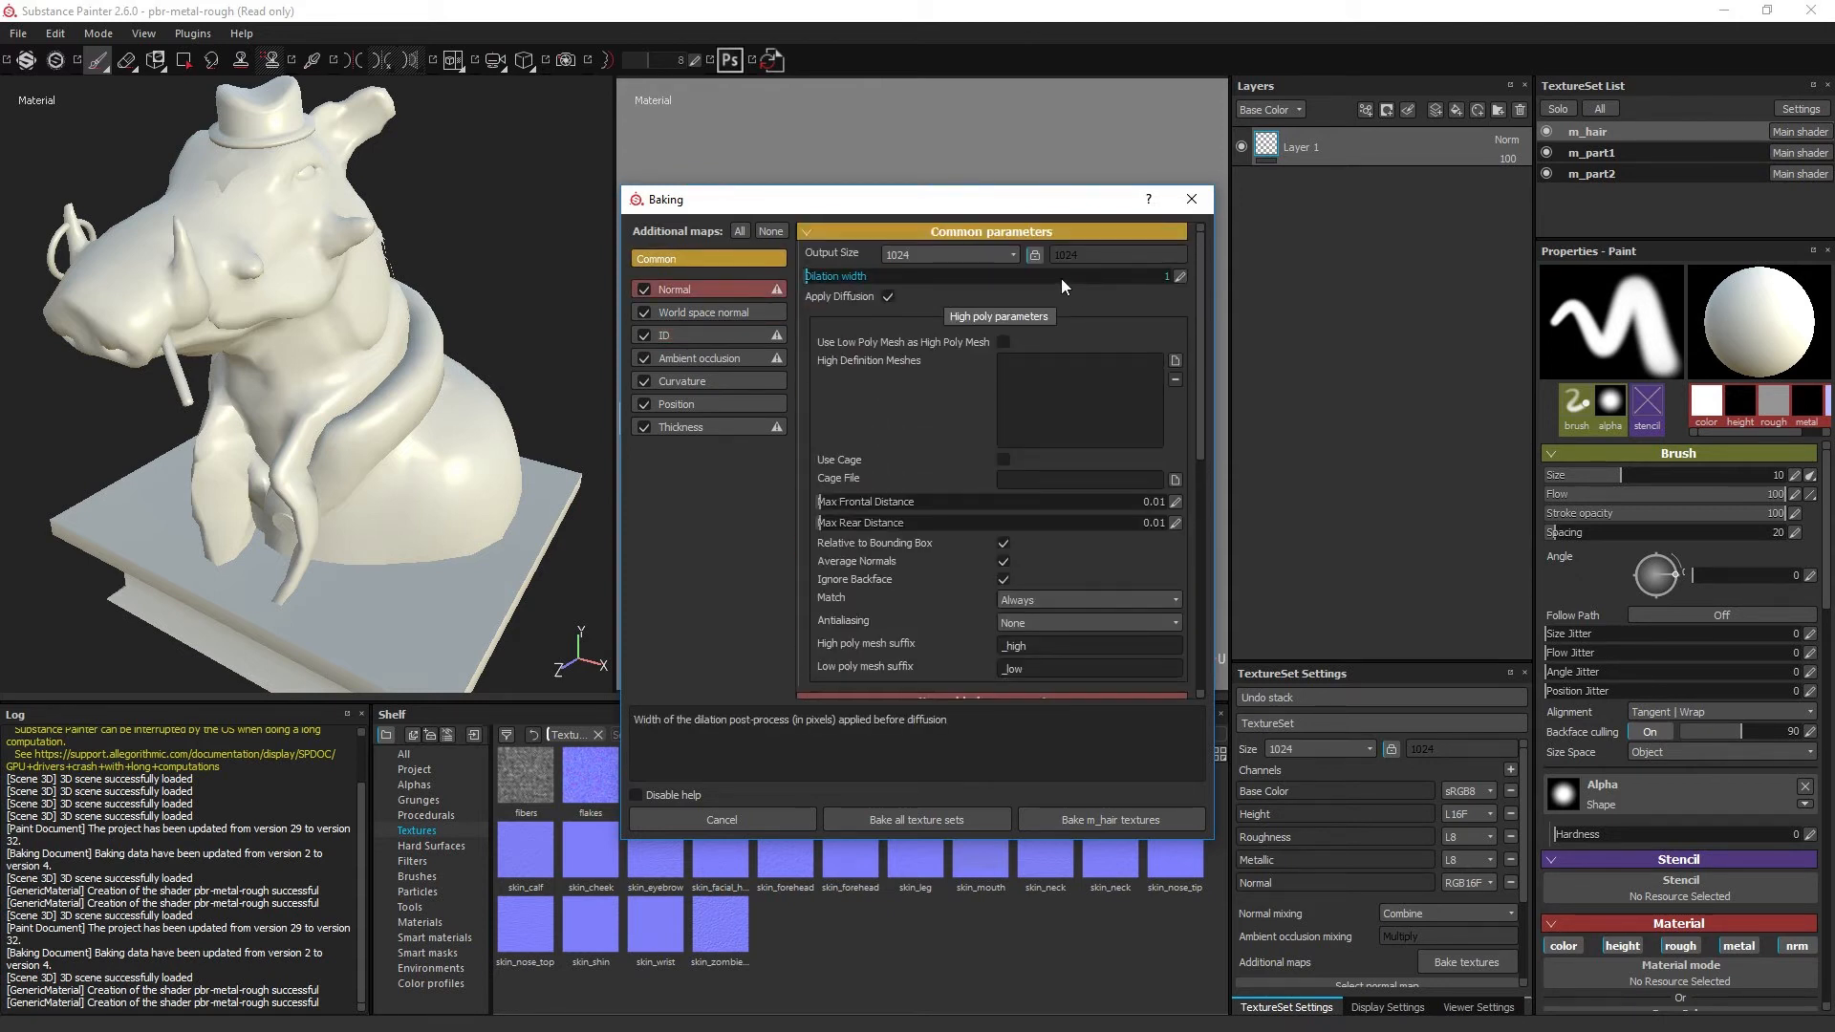
Step: Try an output size of 2048 for the baked maps and return it to 1024
{"action": "left_click", "coordinate": [1012, 256]}
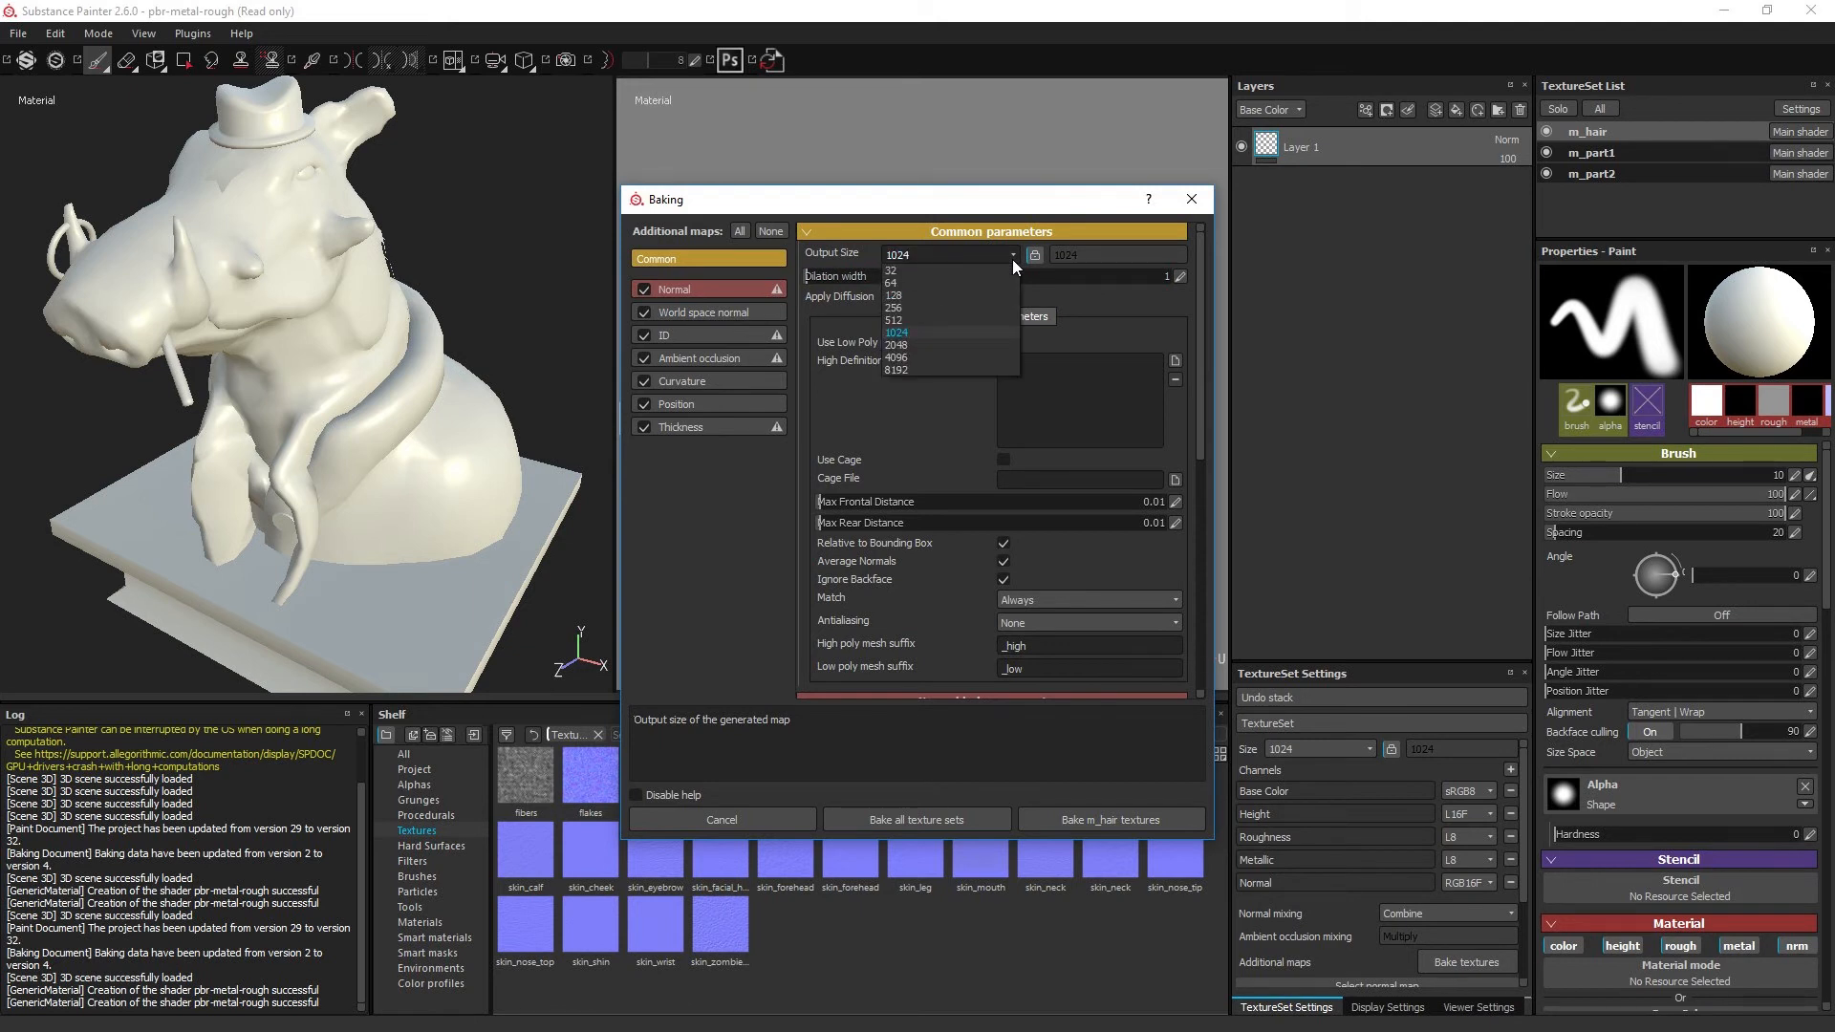
{"action": "left_click", "coordinate": [914, 344]}
{"action": "left_click", "coordinate": [956, 255]}
{"action": "left_click", "coordinate": [922, 333]}
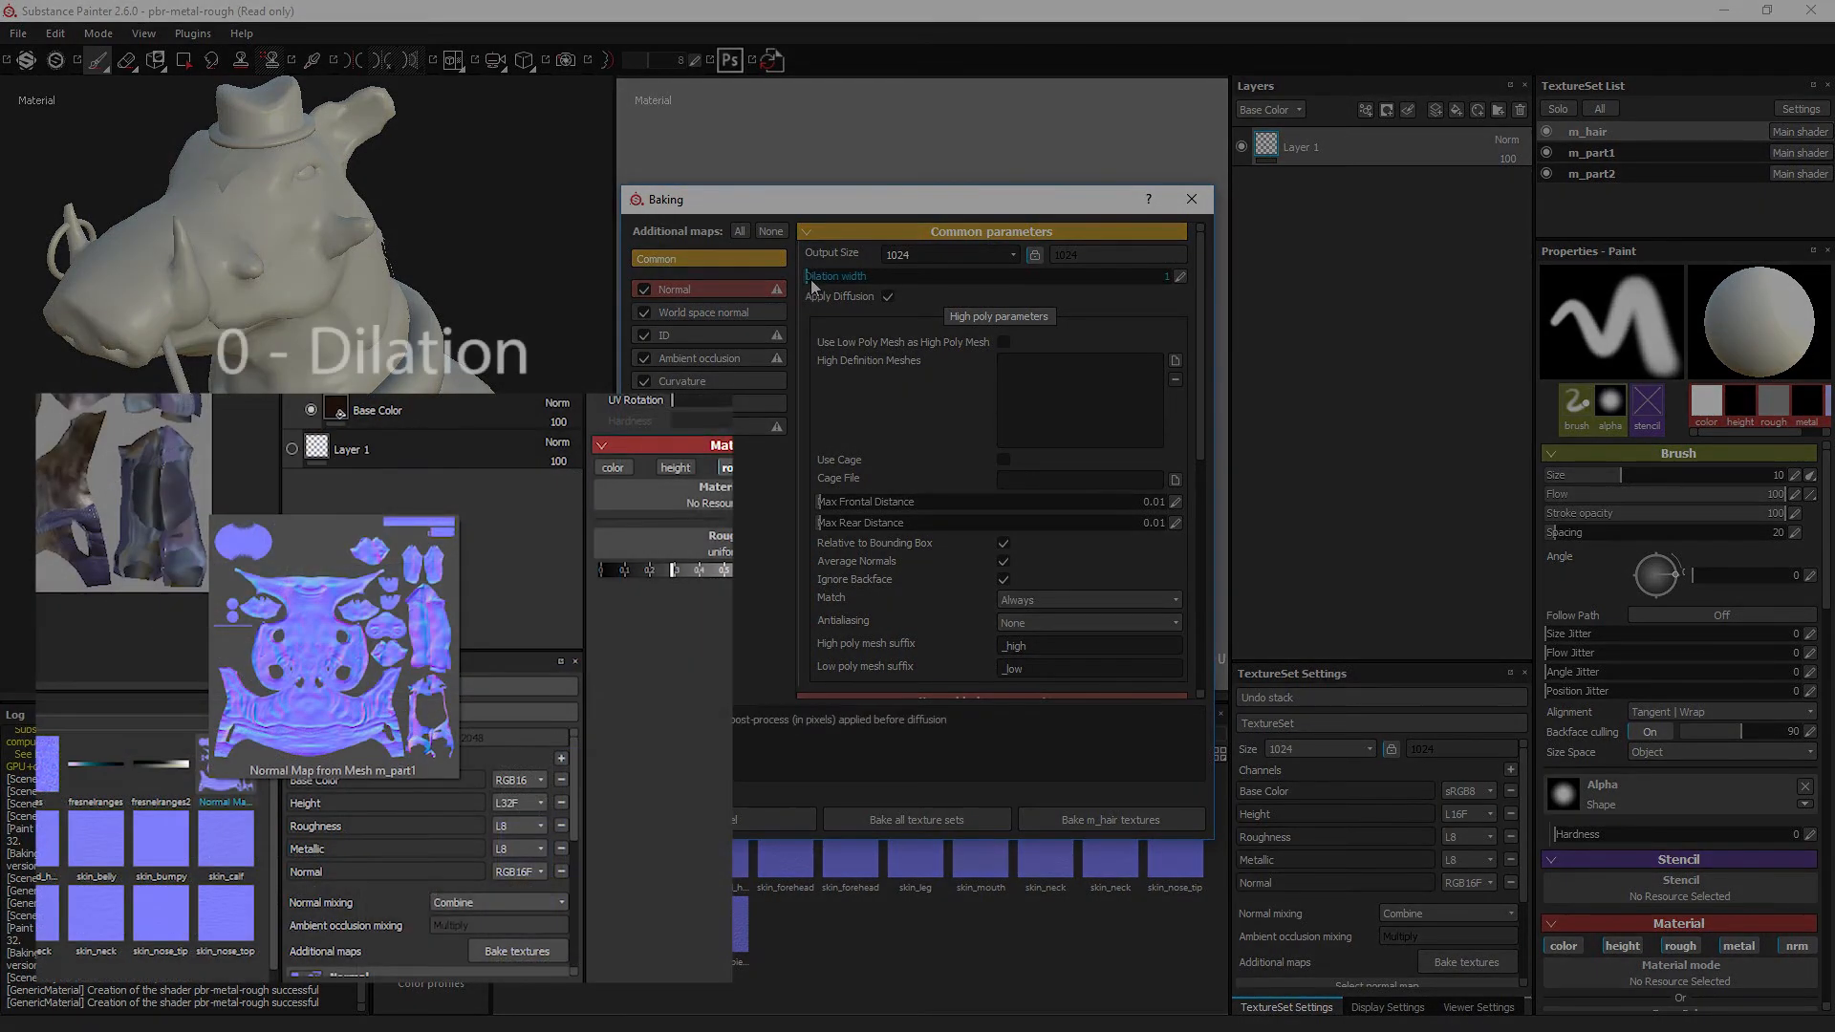
Step: Try other dilation widths, including 0, in the common baking parameters and return the width to 1
{"action": "mouse_move", "coordinate": [810, 280]}
{"action": "left_mouse_down"}
{"action": "mouse_move", "coordinate": [1033, 288]}
{"action": "mouse_move", "coordinate": [801, 290]}
{"action": "left_mouse_up"}
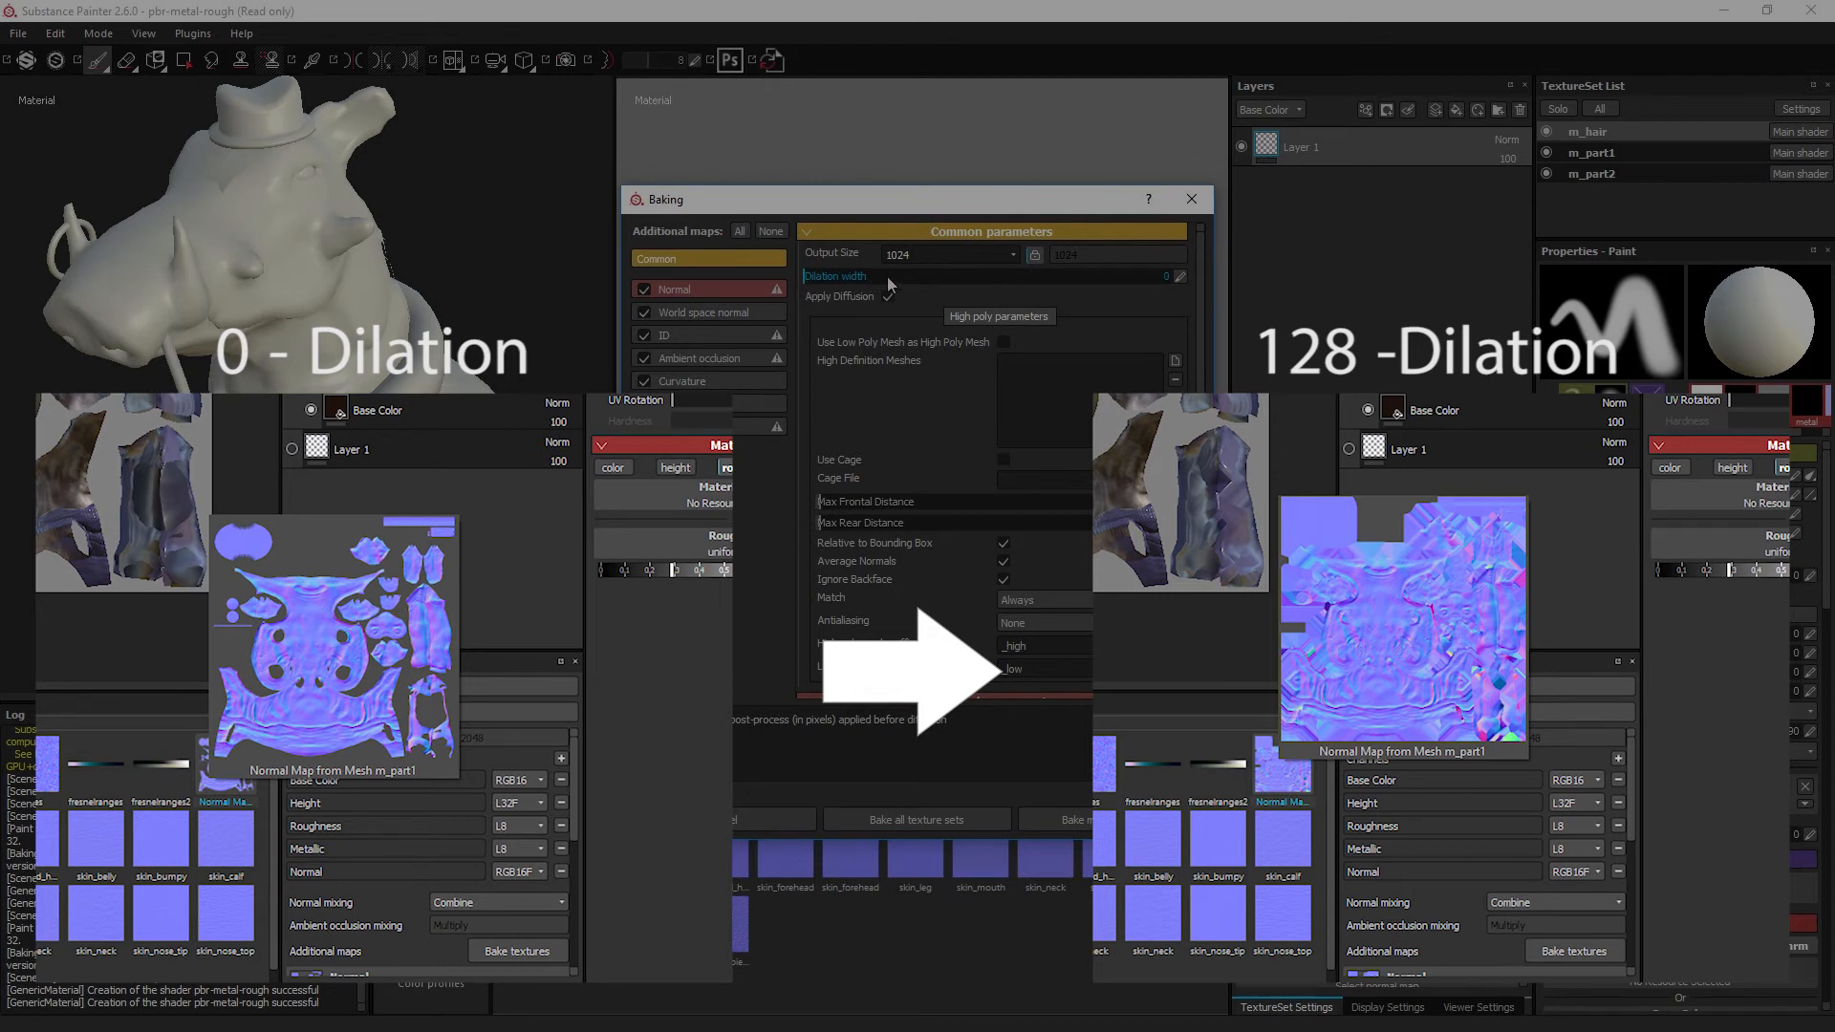
{"action": "left_click_drag", "start_coordinate": [810, 280], "coordinate": [807, 281]}
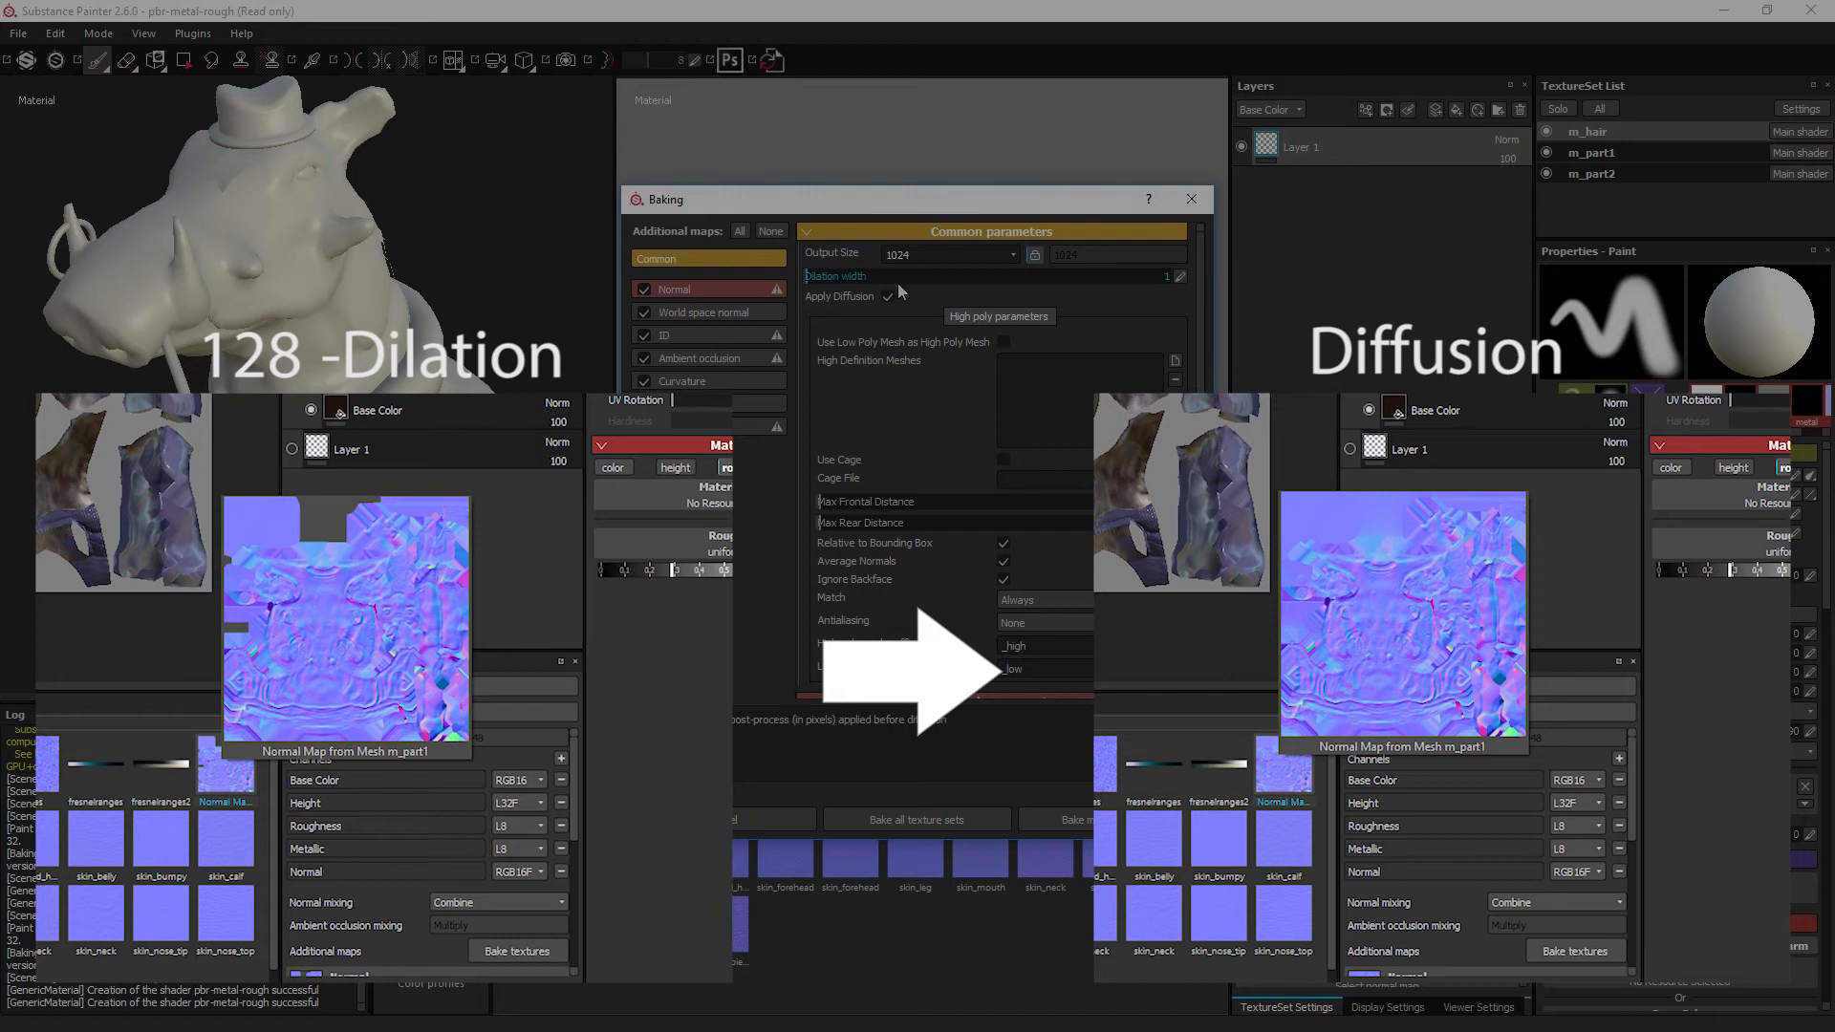
{"action": "left_click", "coordinate": [840, 279]}
{"action": "left_click_drag", "start_coordinate": [842, 287], "coordinate": [808, 288]}
{"action": "left_click_drag", "start_coordinate": [1018, 280], "coordinate": [810, 272]}
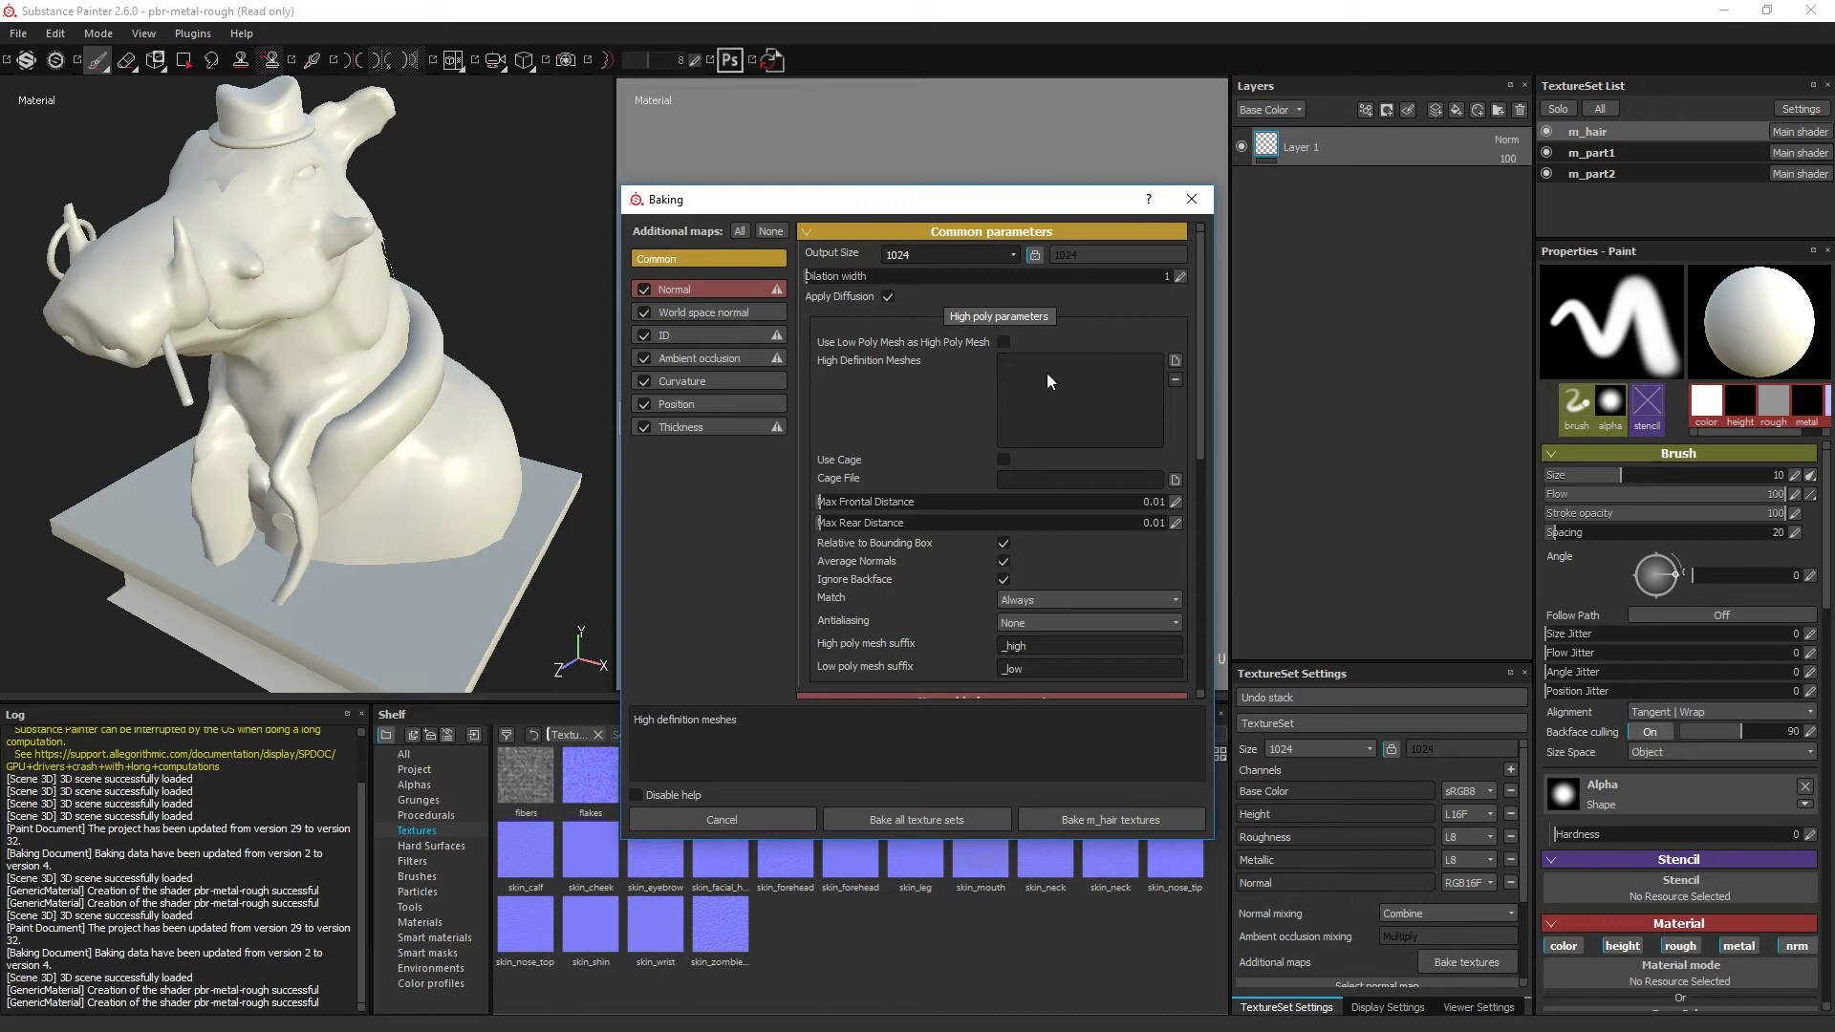
Step: Load warthogman_high.fbx as the high definition mesh for baking
{"action": "left_click", "coordinate": [1176, 360]}
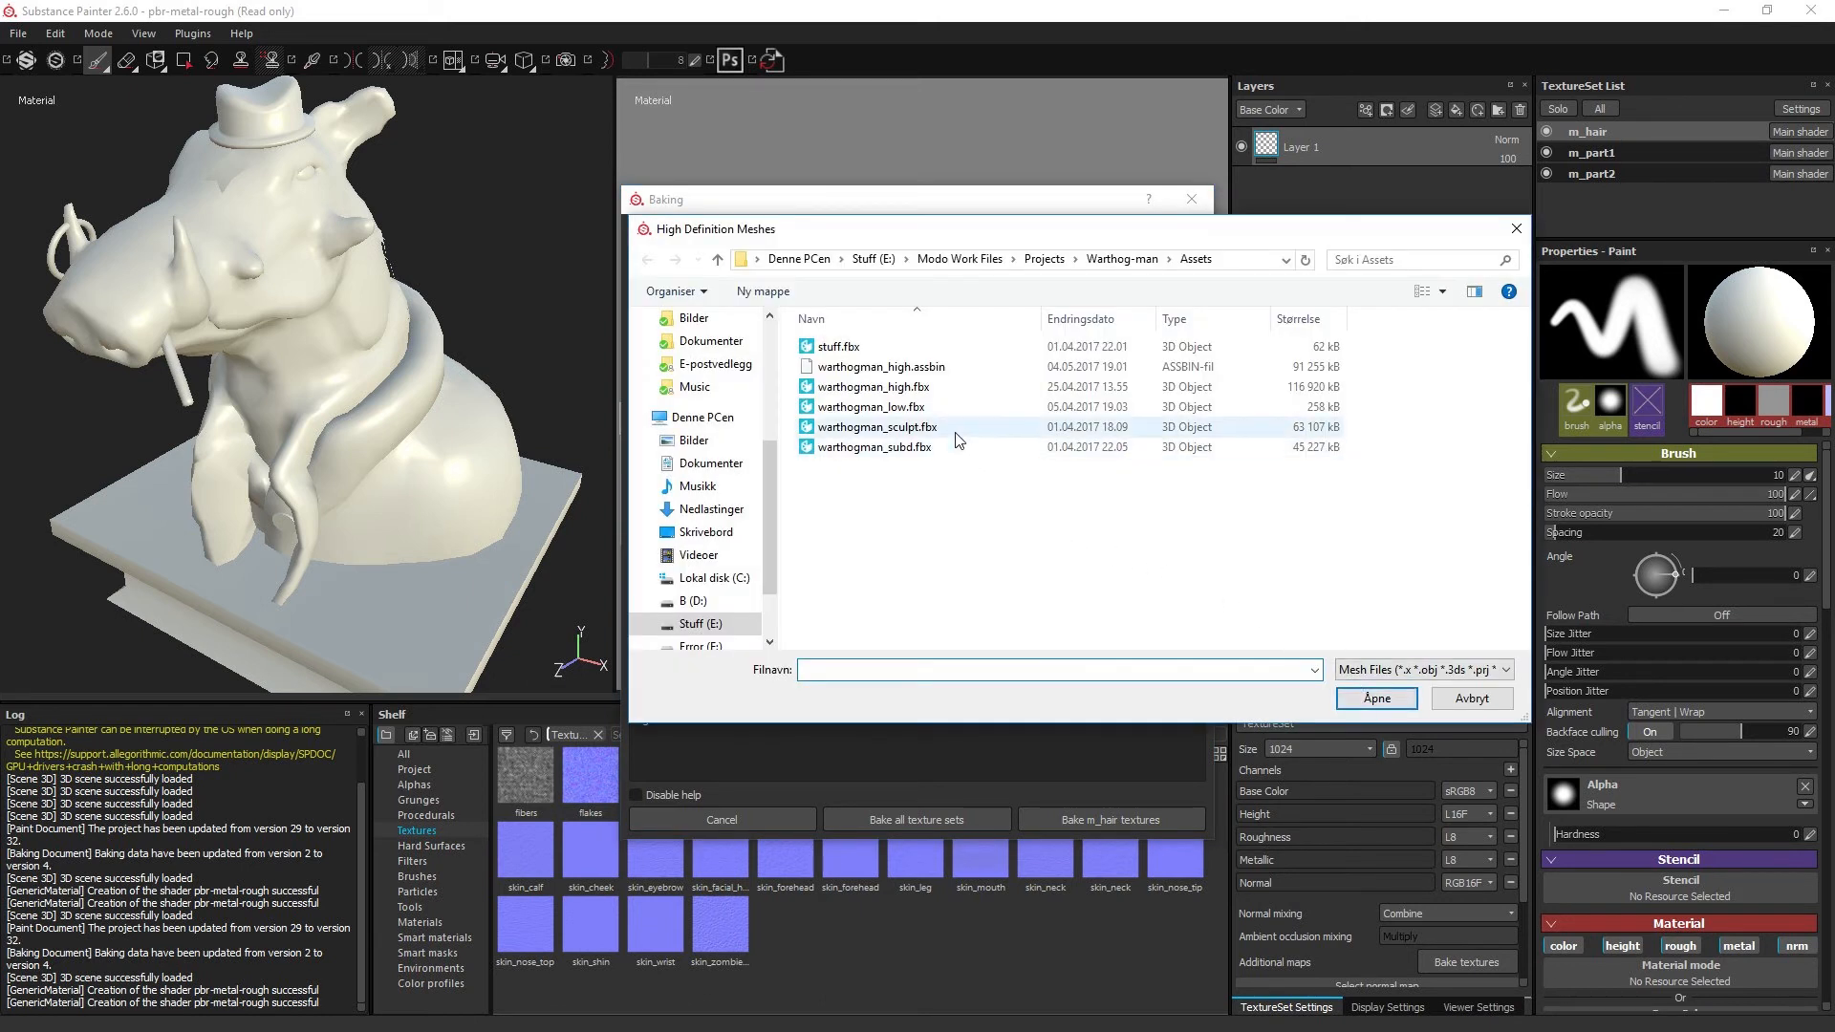
{"action": "left_click", "coordinate": [931, 392]}
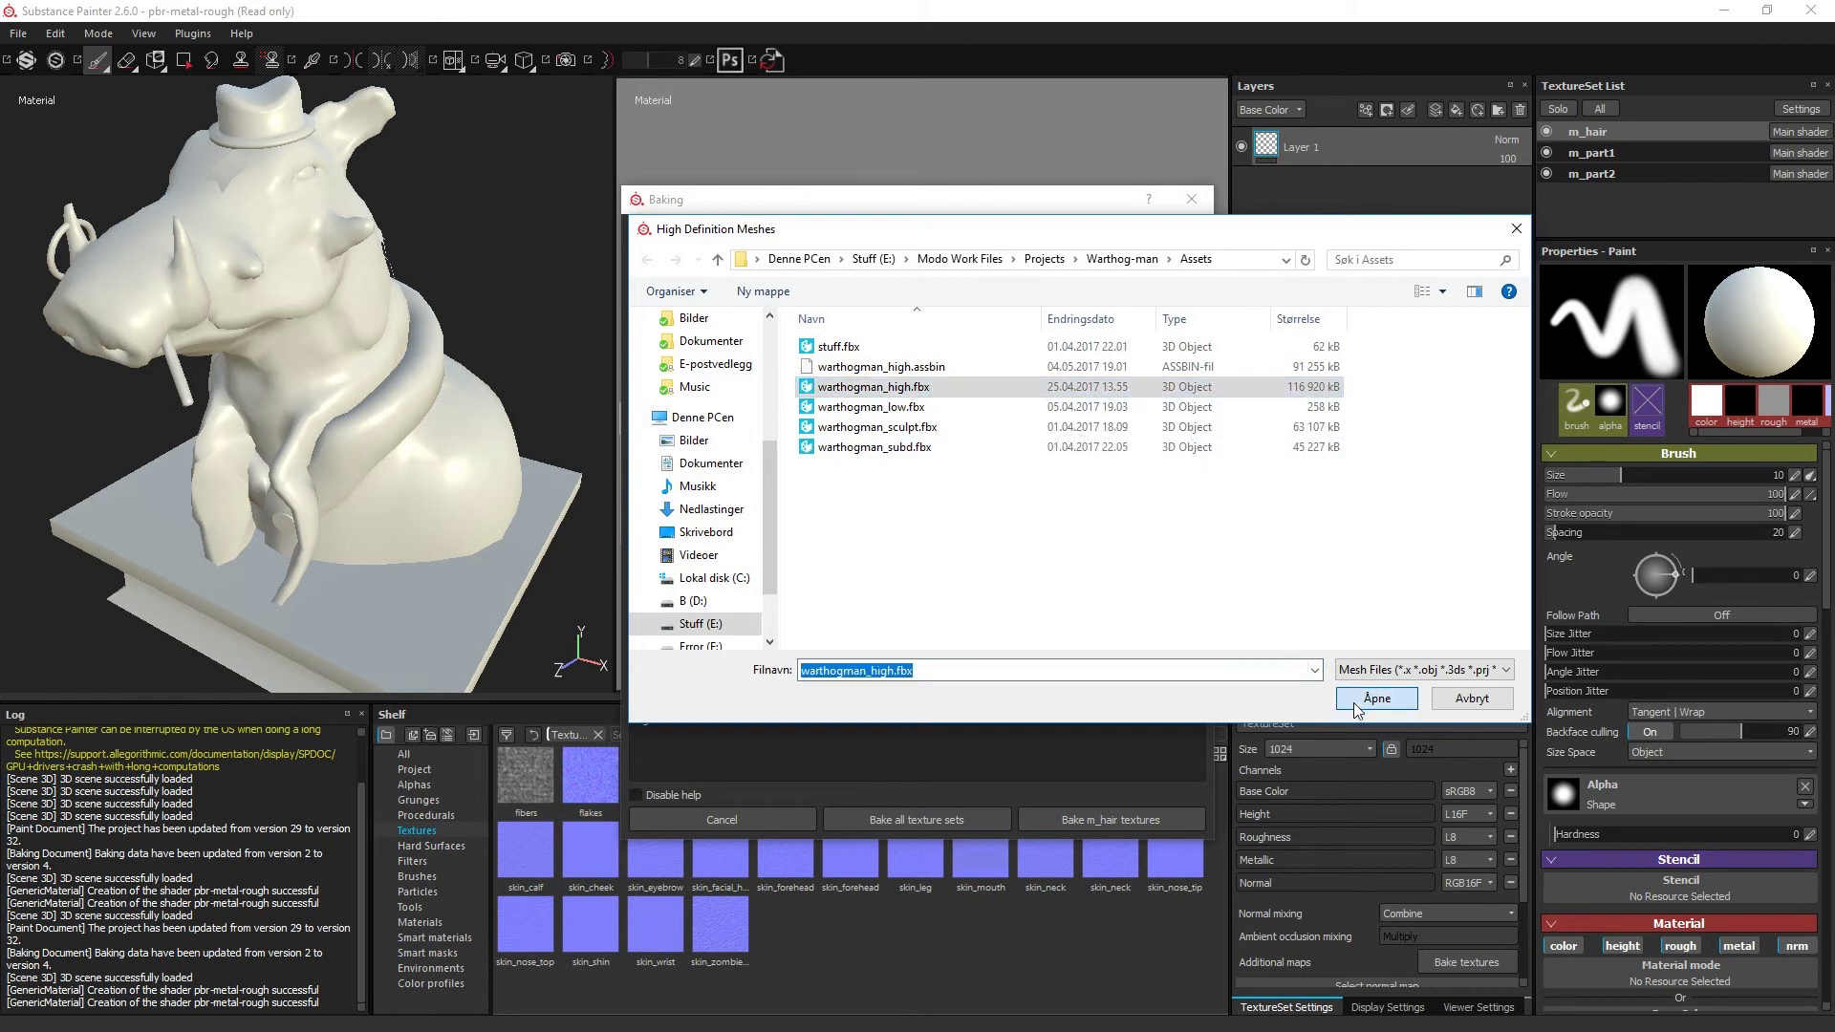
{"action": "key", "text": "Return"}
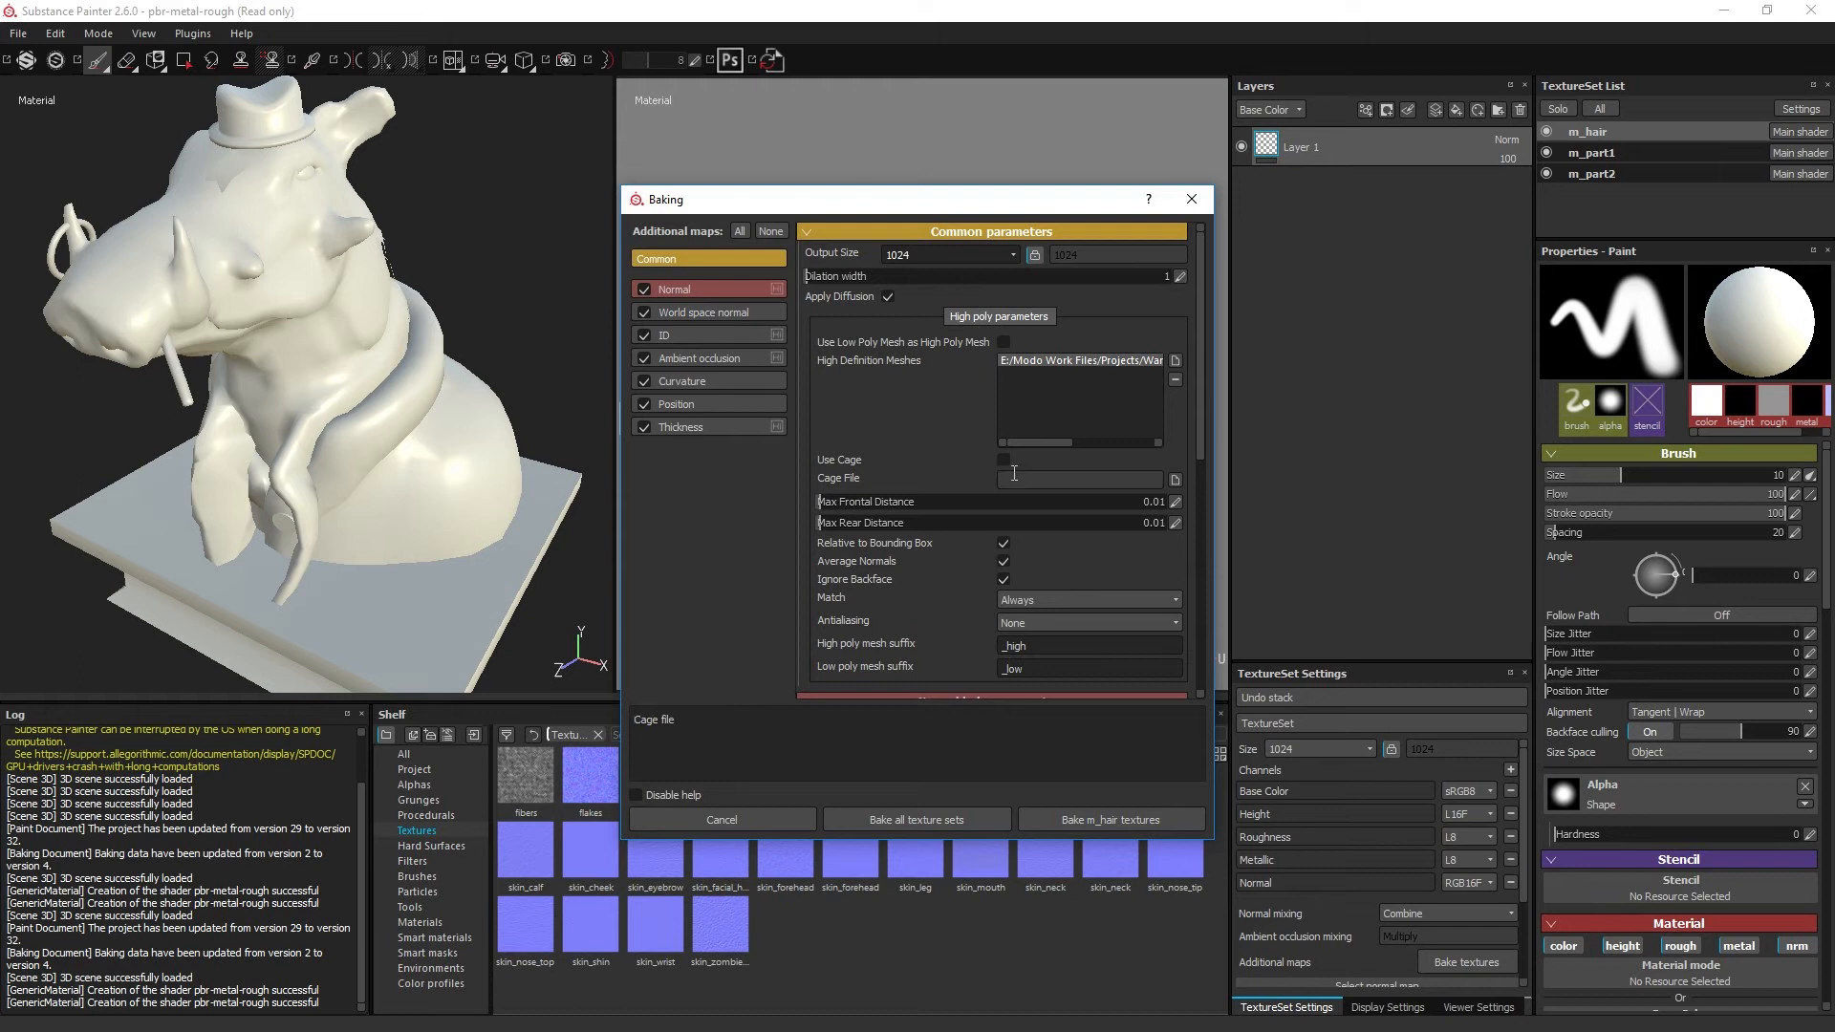
Step: Try enabling the cage for baking, and browse for a cage file without choosing one
{"action": "left_click", "coordinate": [1004, 460]}
{"action": "left_click", "coordinate": [1173, 481]}
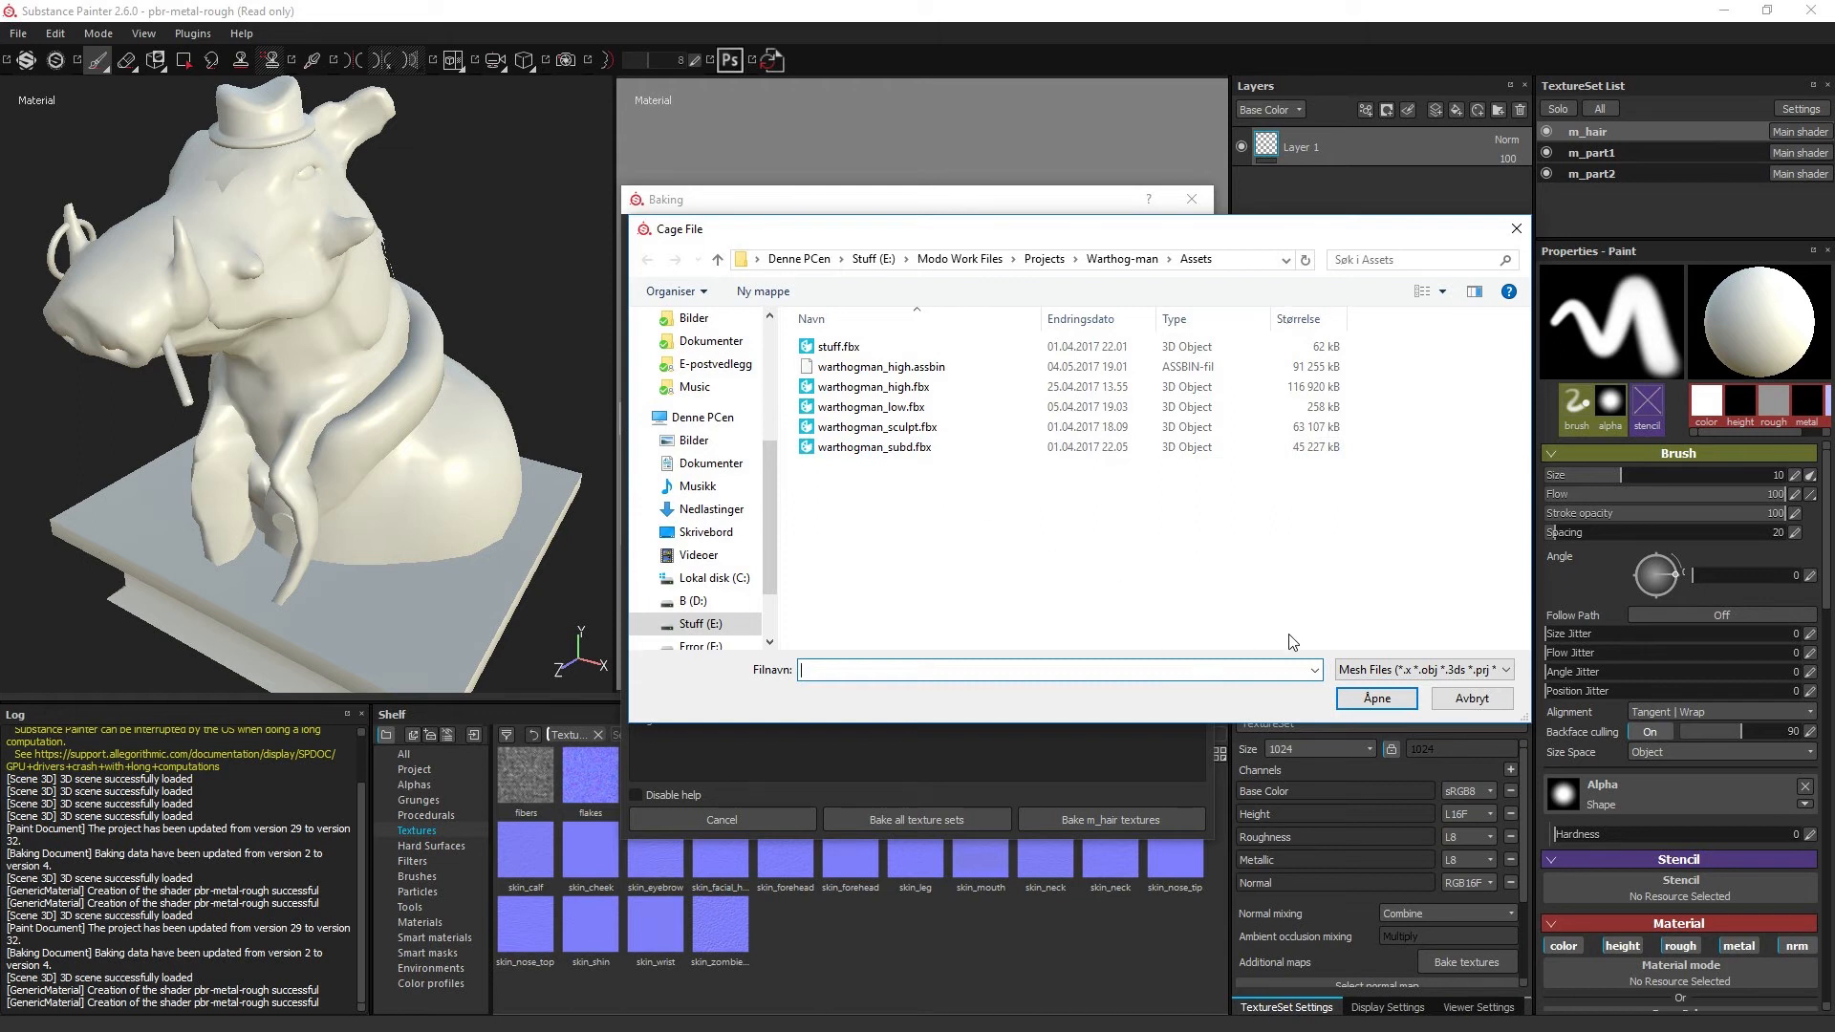
{"action": "left_click", "coordinate": [1453, 705]}
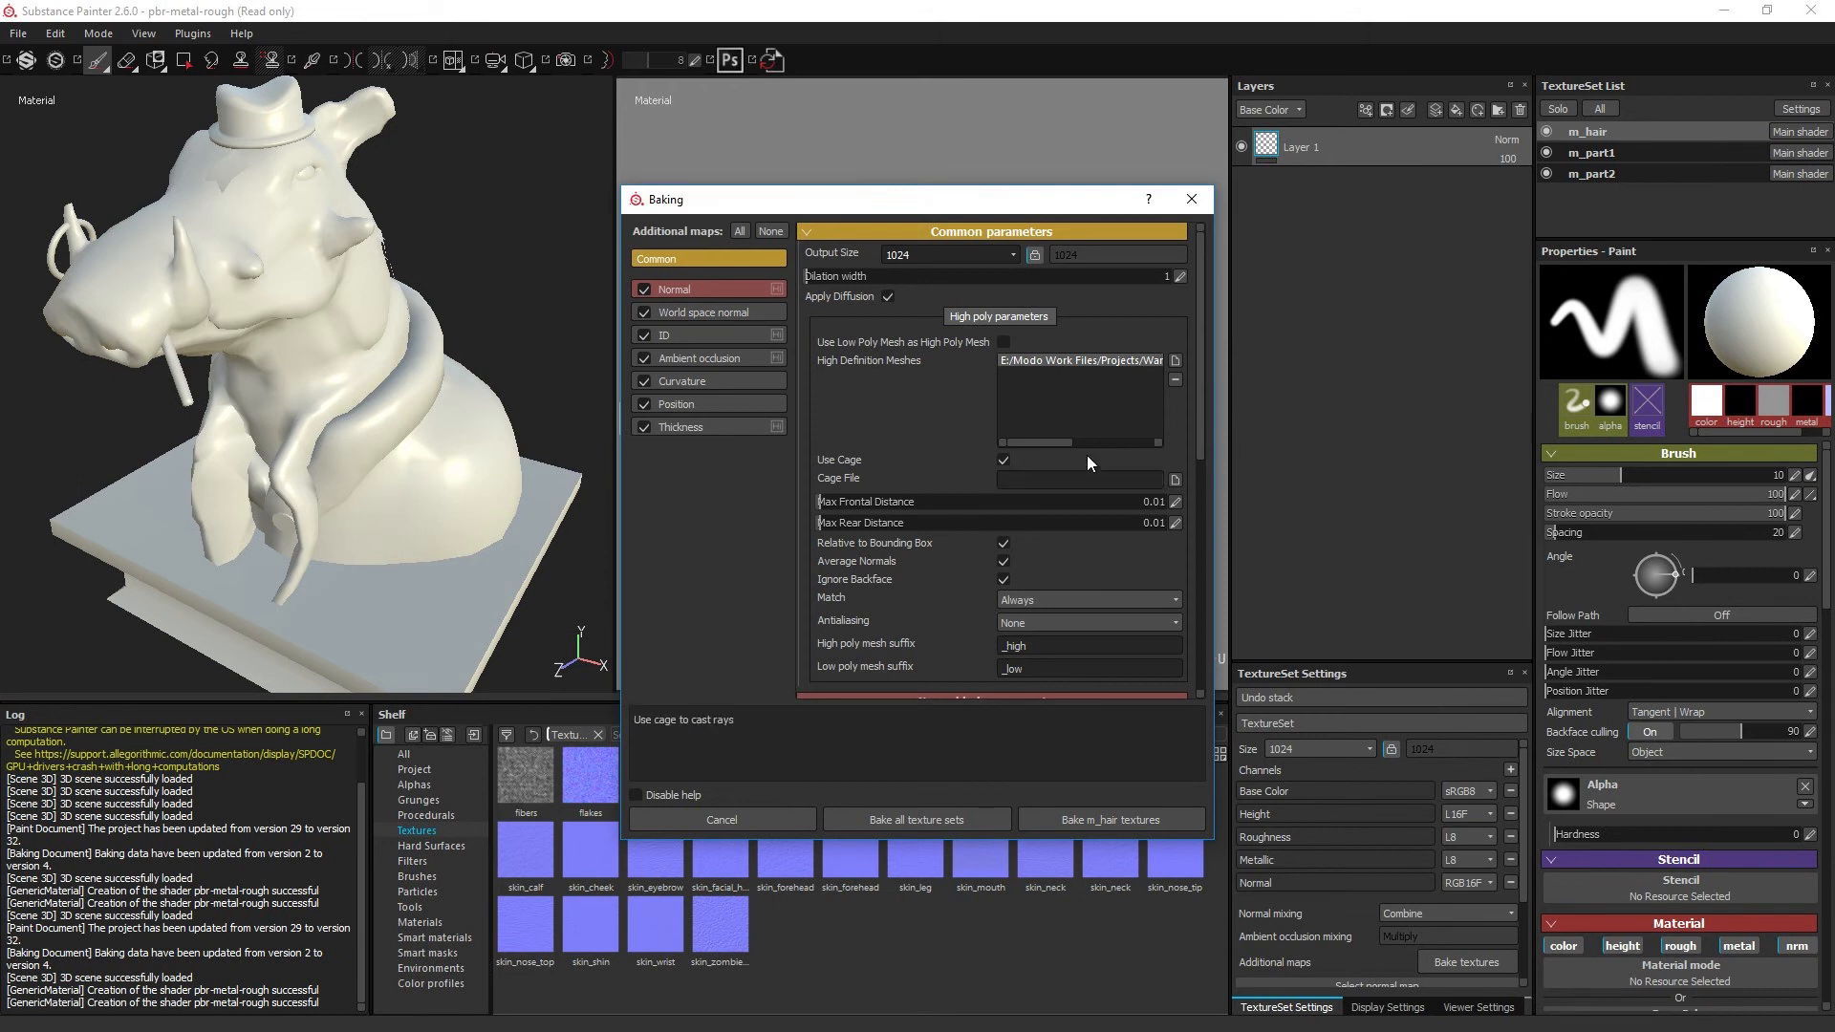
Step: Try adjusting the Max Frontal Distance of the high poly parameters and return it to 0.01
{"action": "mouse_move", "coordinate": [1060, 443]}
{"action": "left_mouse_down"}
{"action": "mouse_move", "coordinate": [1080, 445]}
{"action": "mouse_move", "coordinate": [1042, 443]}
{"action": "left_mouse_up"}
{"action": "mouse_move", "coordinate": [822, 496]}
{"action": "left_mouse_down"}
{"action": "mouse_move", "coordinate": [1053, 520]}
{"action": "mouse_move", "coordinate": [821, 483]}
{"action": "left_mouse_up"}
{"action": "left_click", "coordinate": [1175, 501]}
{"action": "left_click", "coordinate": [1150, 500]}
{"action": "left_click_drag", "start_coordinate": [1148, 501], "coordinate": [1164, 501]}
{"action": "type", "text": "1"}
{"action": "key", "text": "Return"}
Step: Set the high poly matching to By Mesh Name and check the _high and _low mesh suffixes
{"action": "left_click", "coordinate": [1027, 600]}
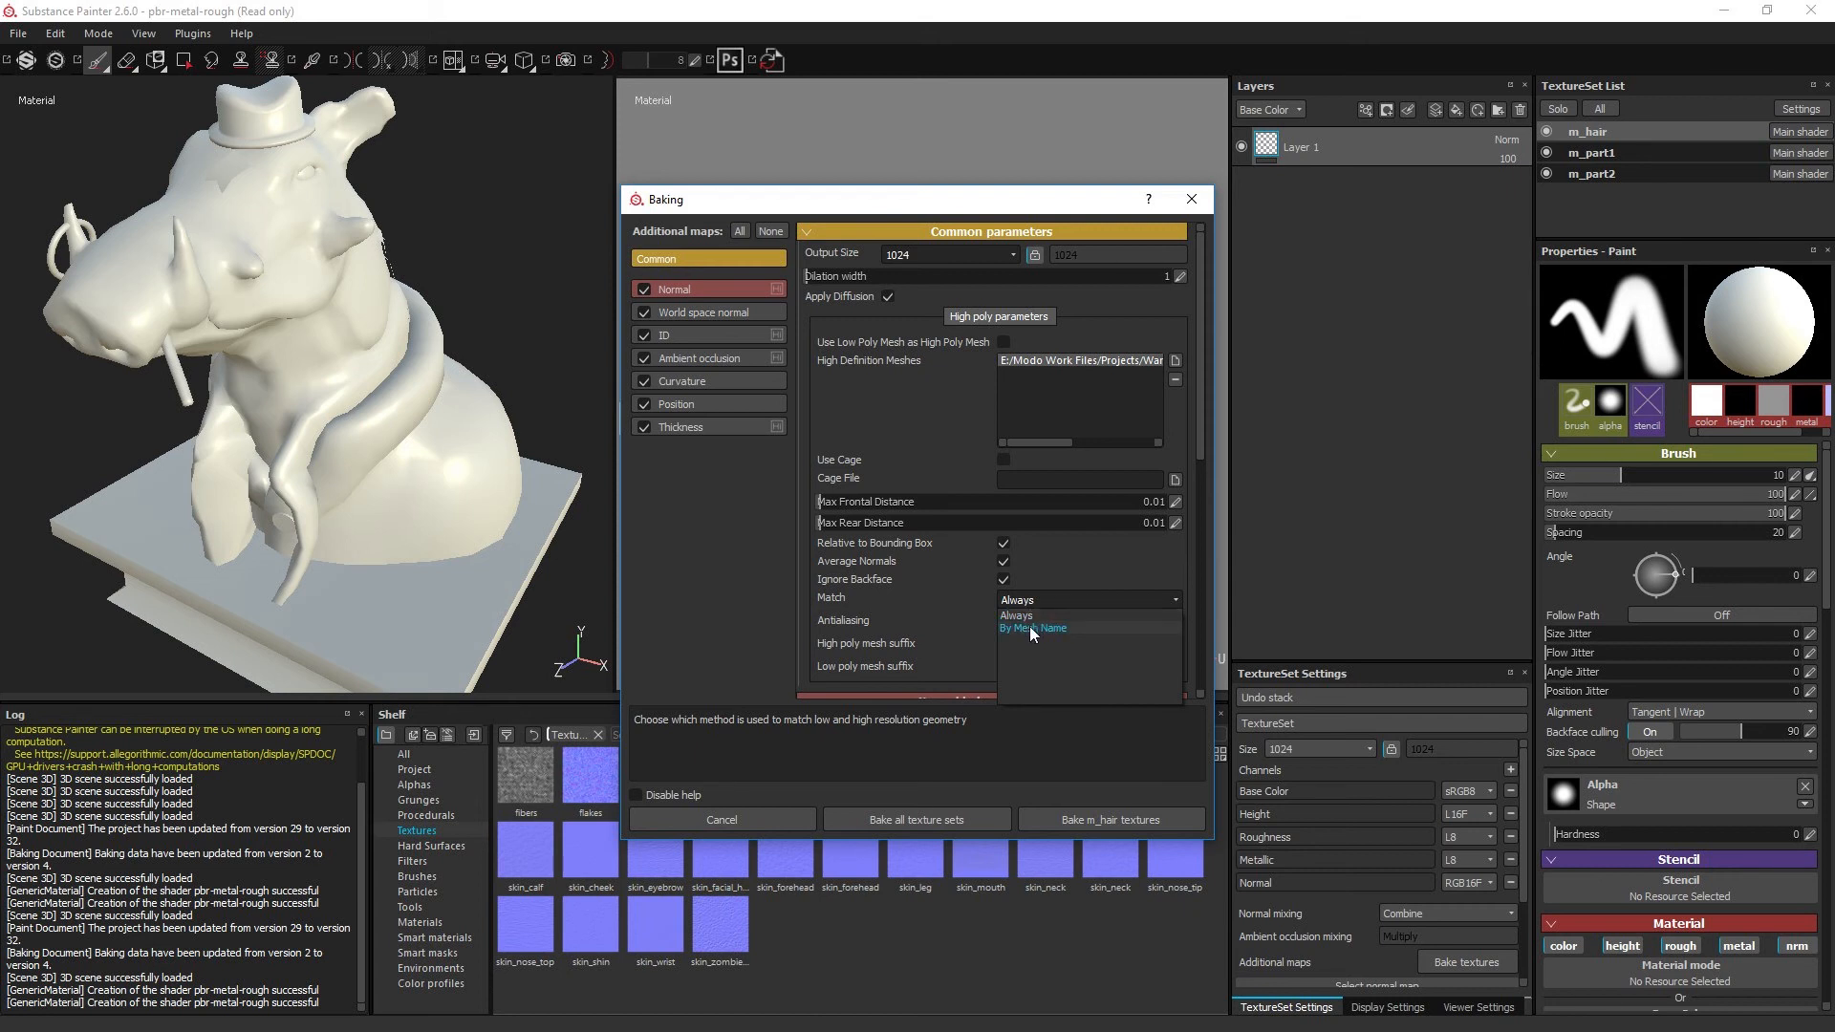
{"action": "left_click", "coordinate": [1030, 626]}
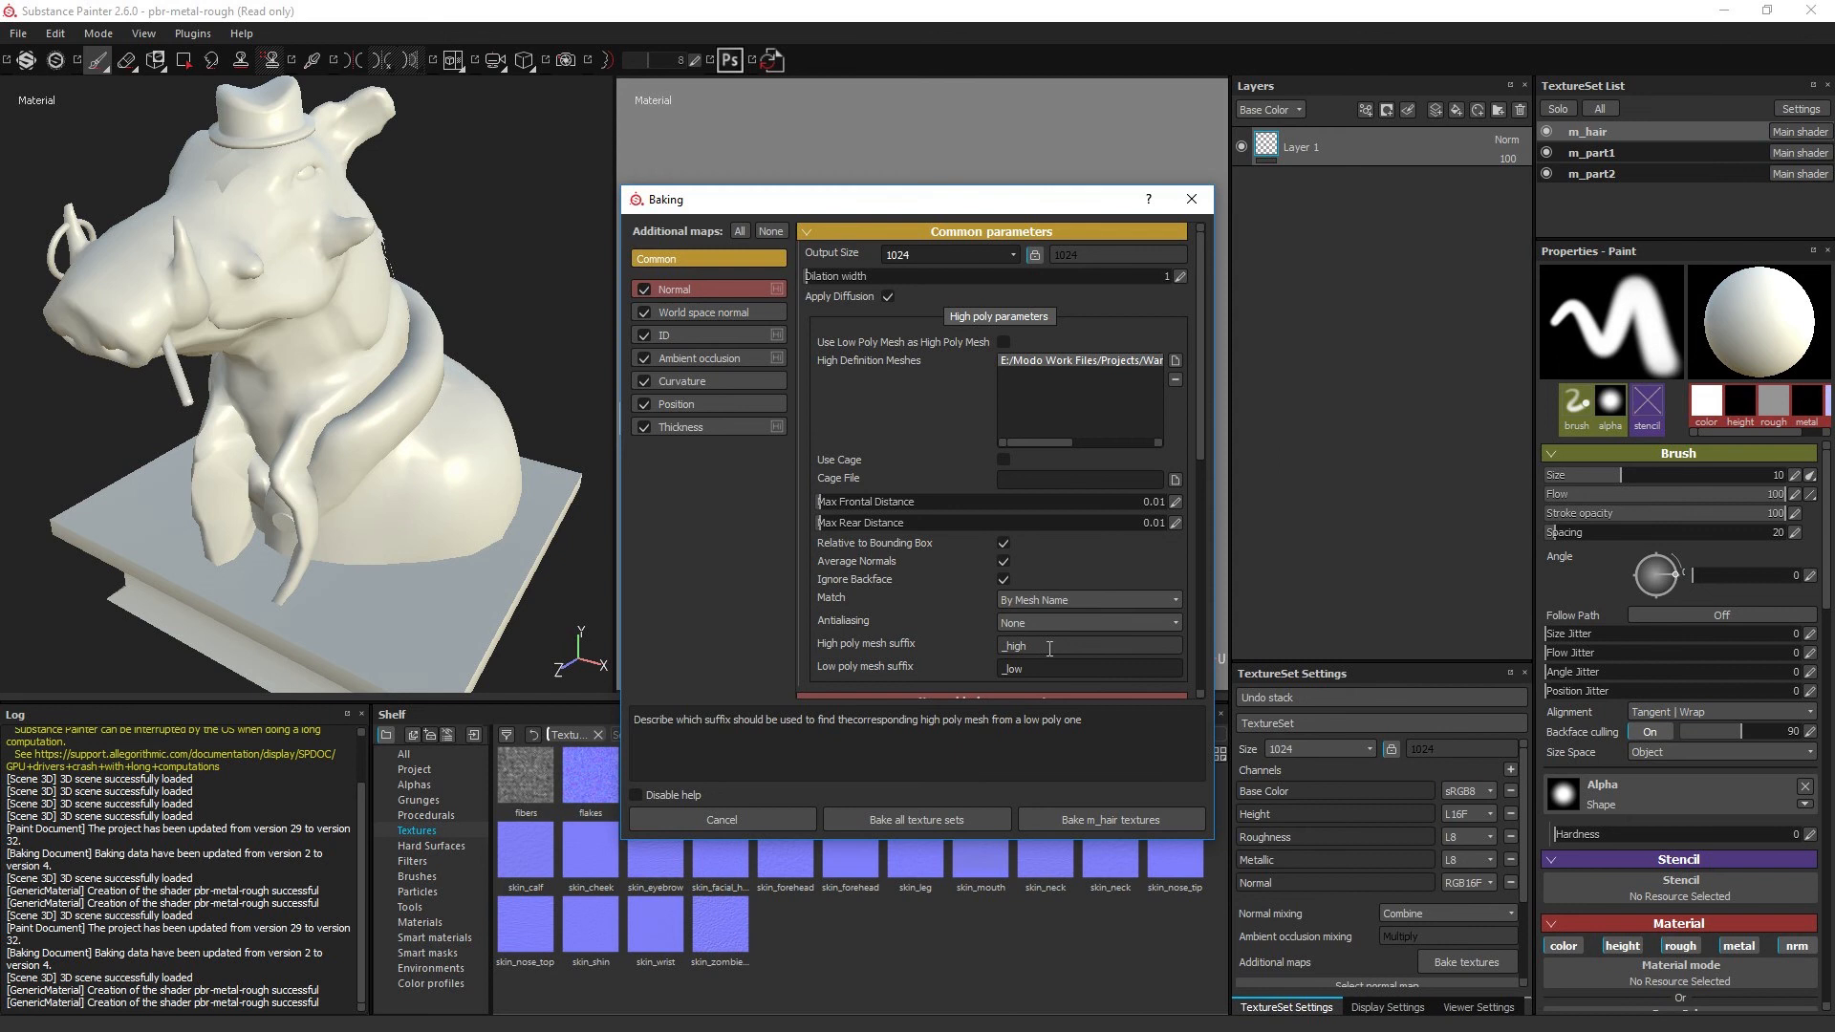
{"action": "left_click_drag", "start_coordinate": [1049, 649], "coordinate": [962, 669]}
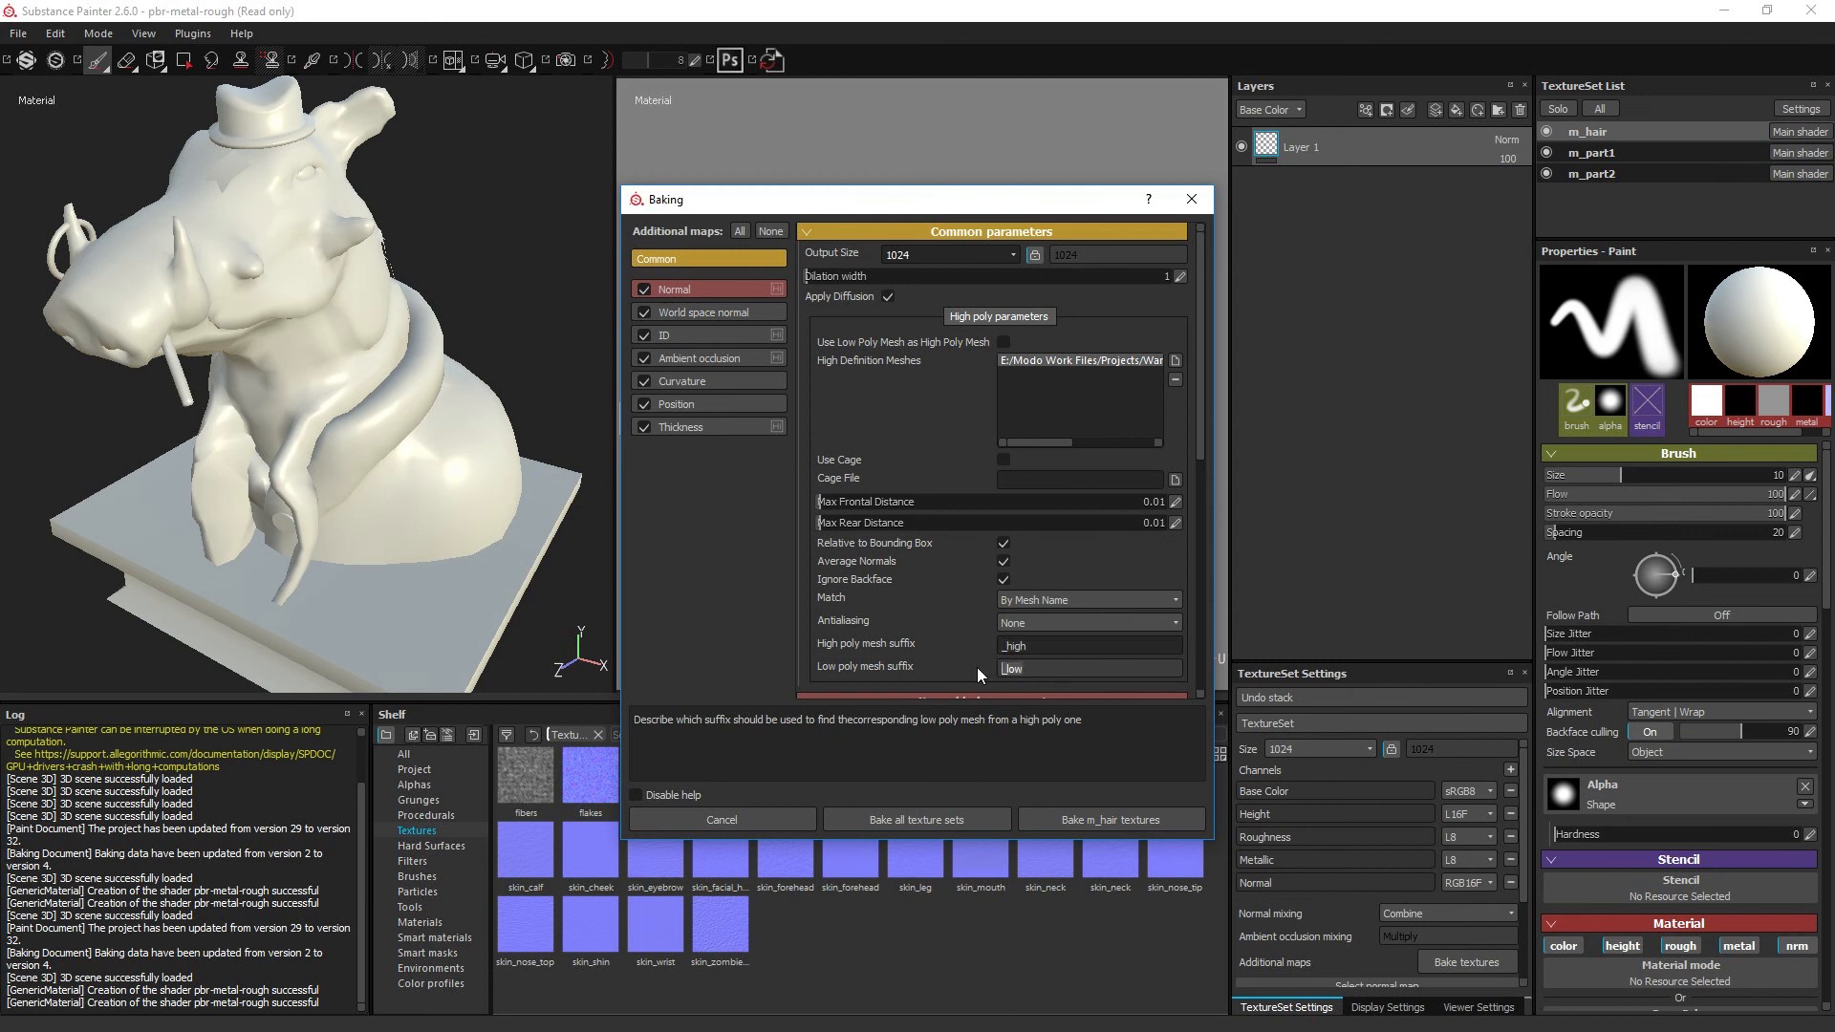
{"action": "left_click", "coordinate": [1049, 648]}
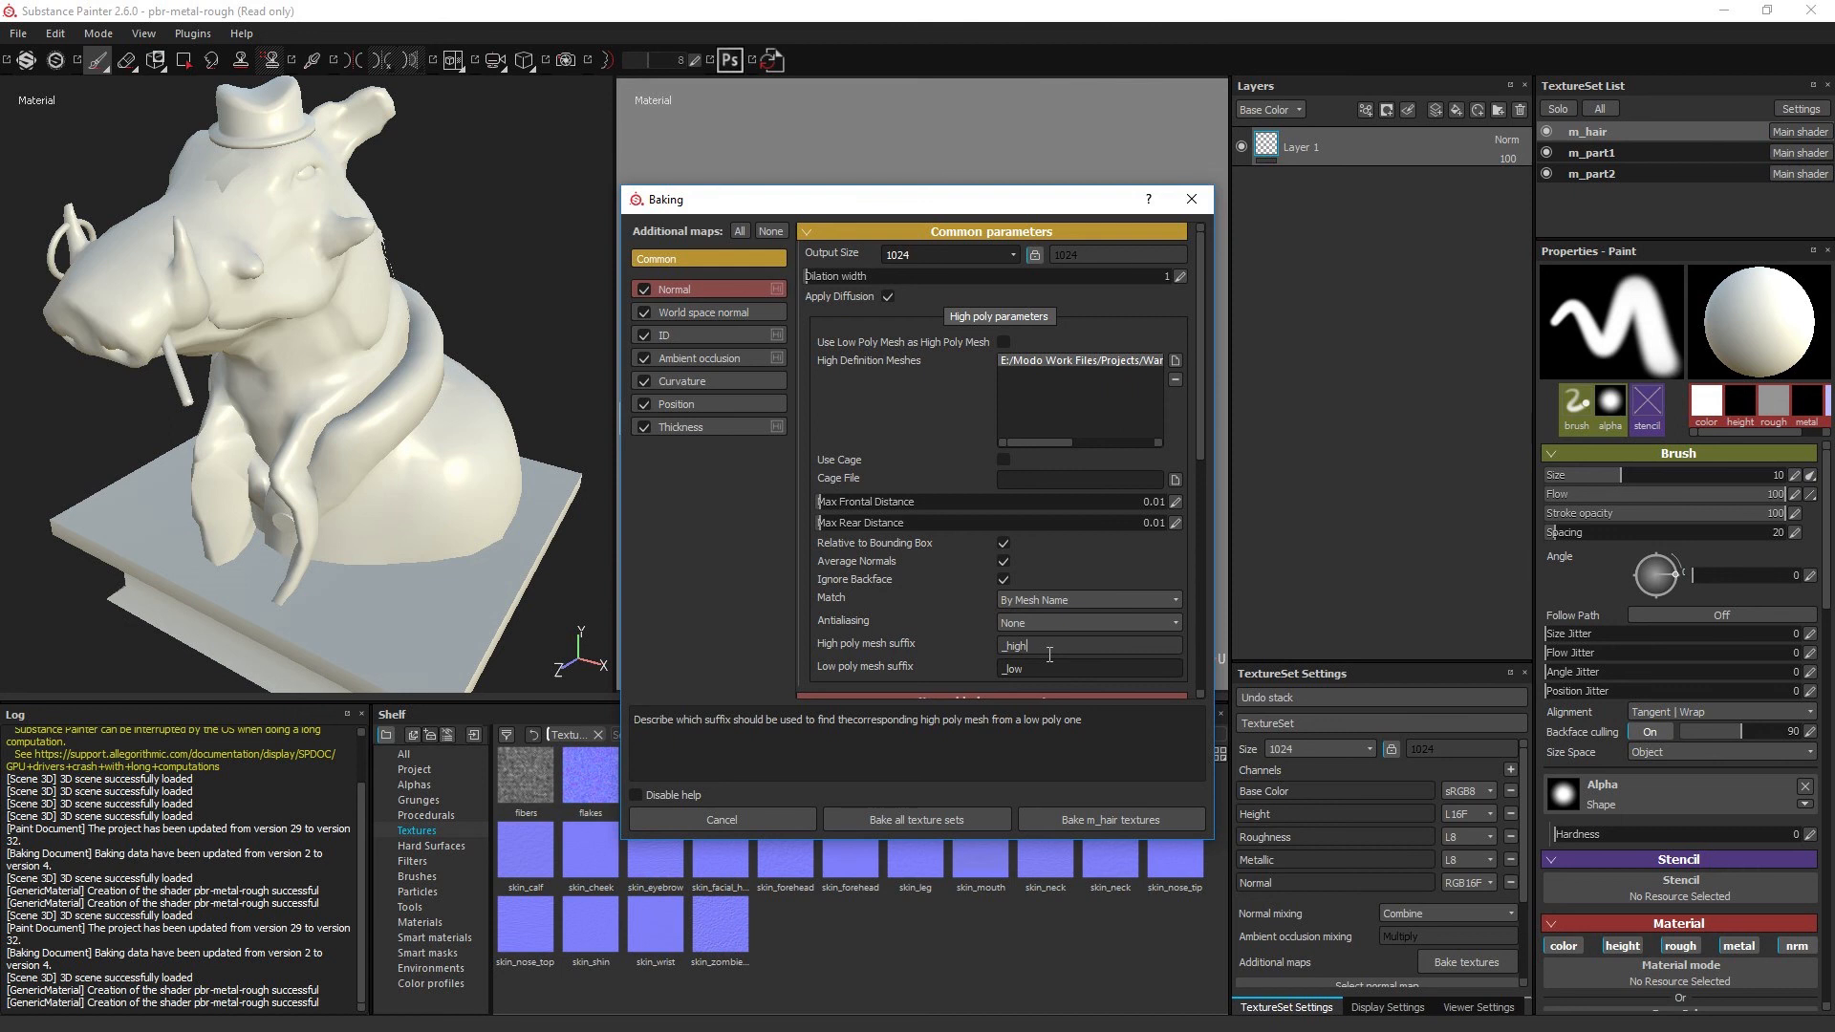
Step: Try Only Same Mesh Name as the ambient occlusion baker's self occlusion and return it to Always
{"action": "left_click", "coordinate": [747, 359]}
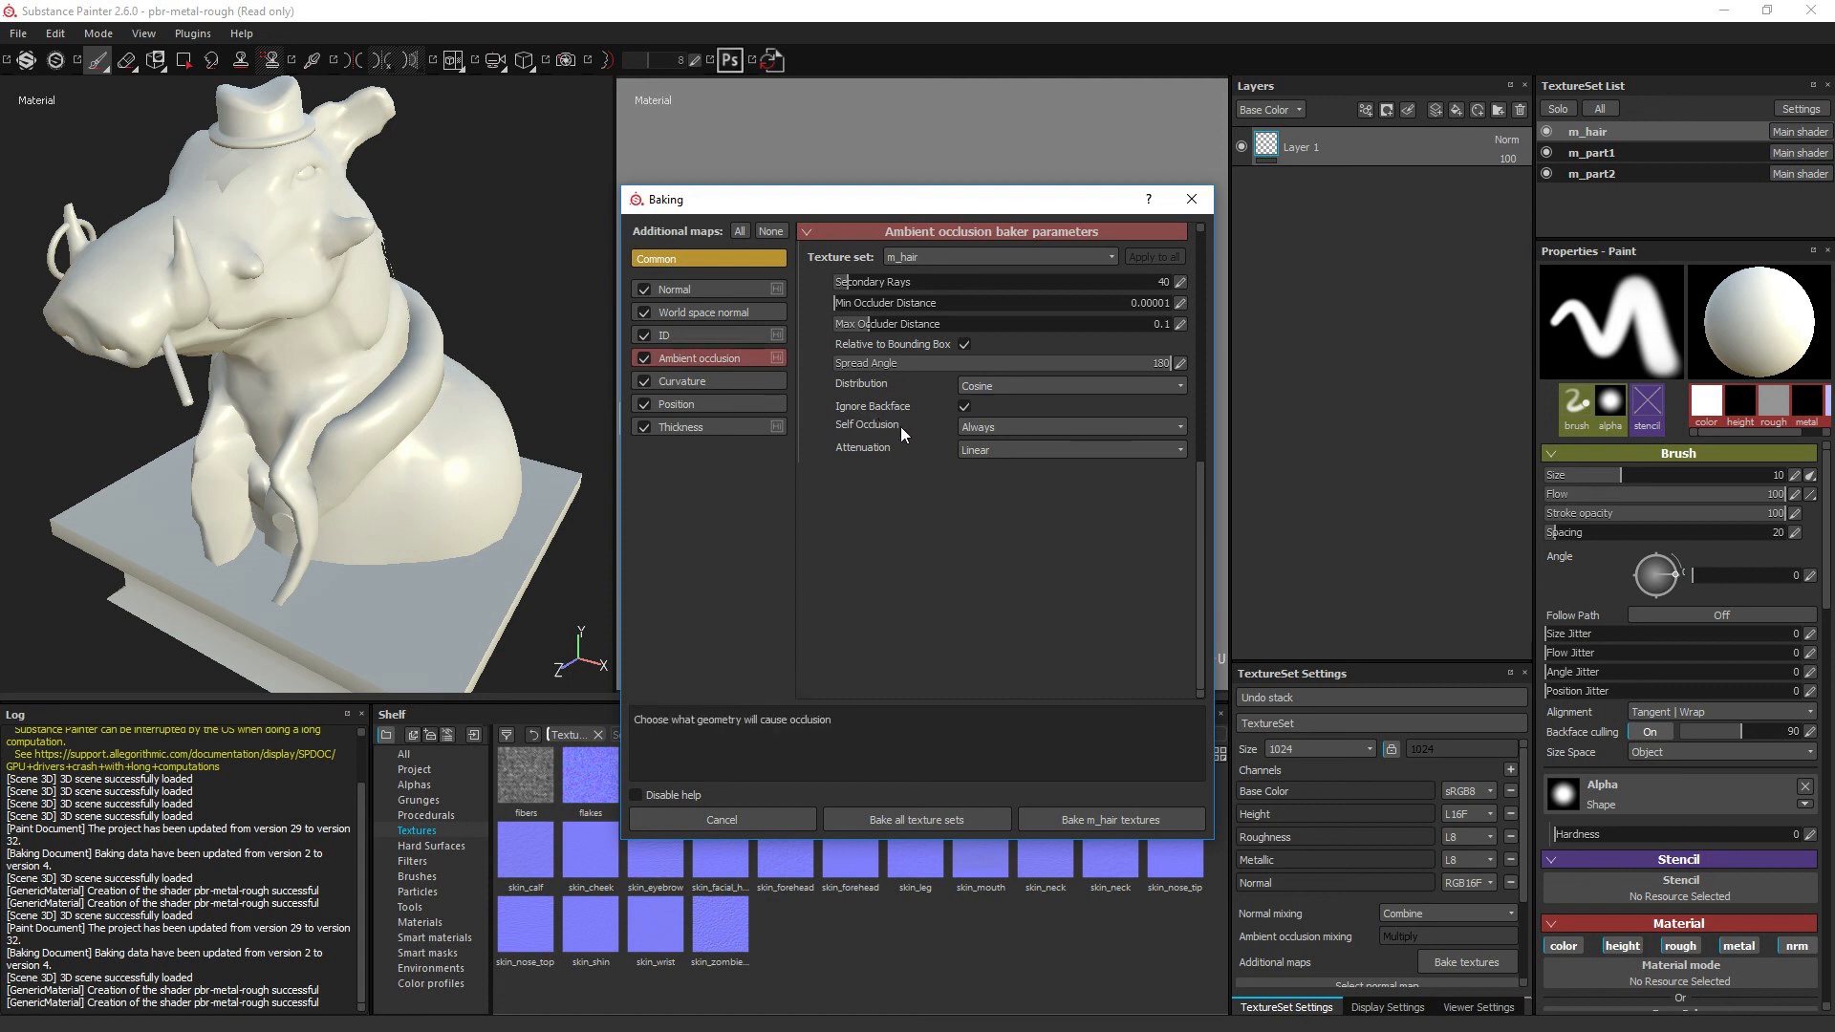
{"action": "left_click", "coordinate": [1006, 428]}
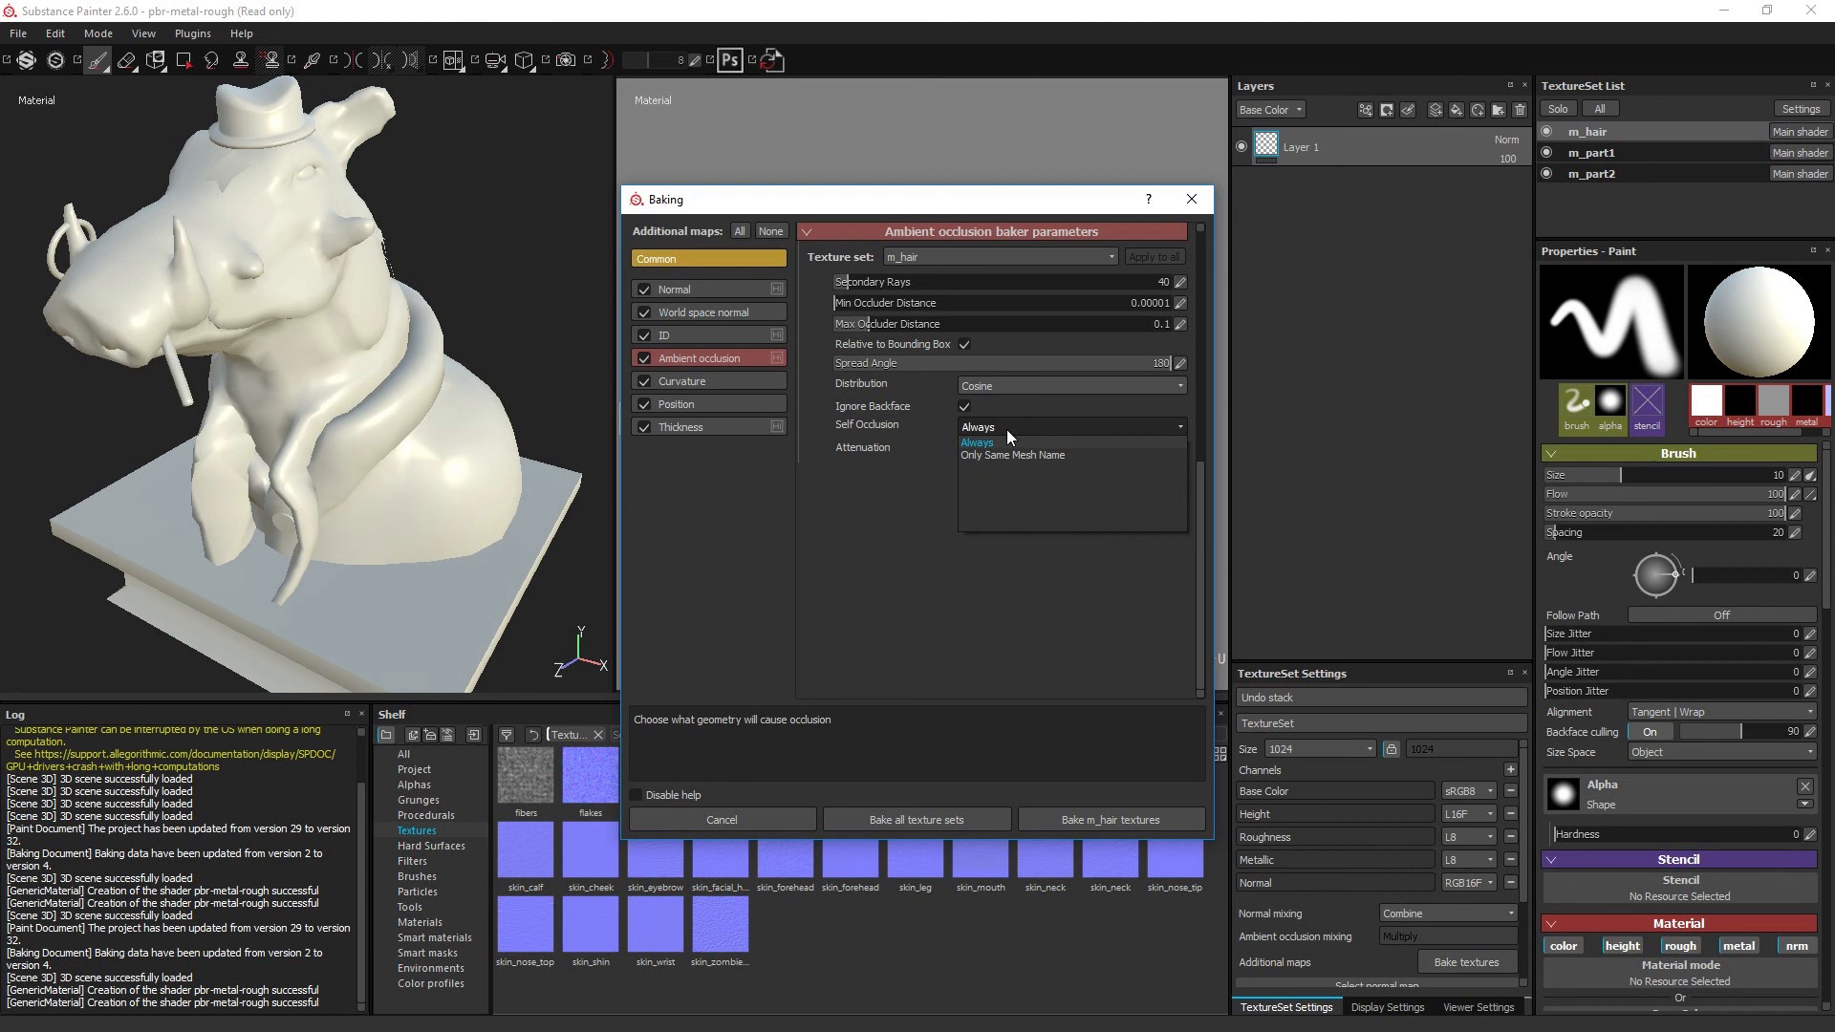
{"action": "left_click", "coordinate": [1017, 456]}
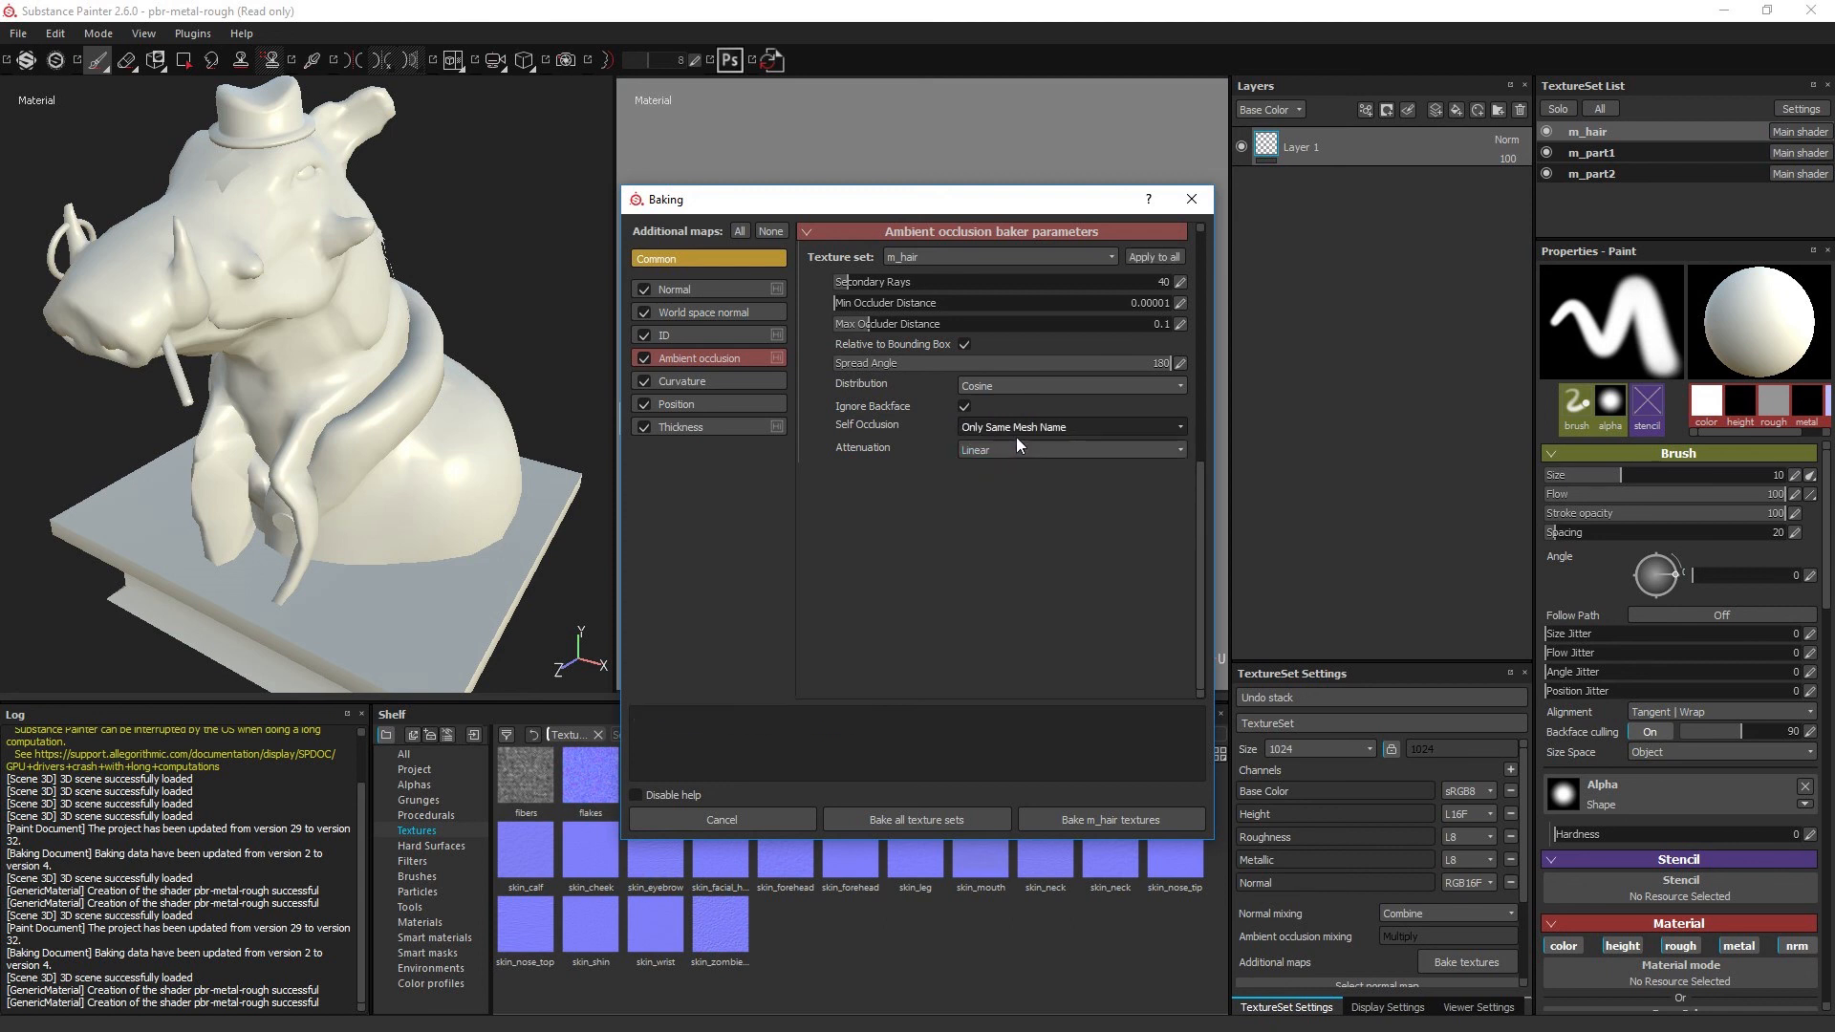
{"action": "left_click", "coordinate": [1018, 432]}
{"action": "left_click", "coordinate": [1021, 444]}
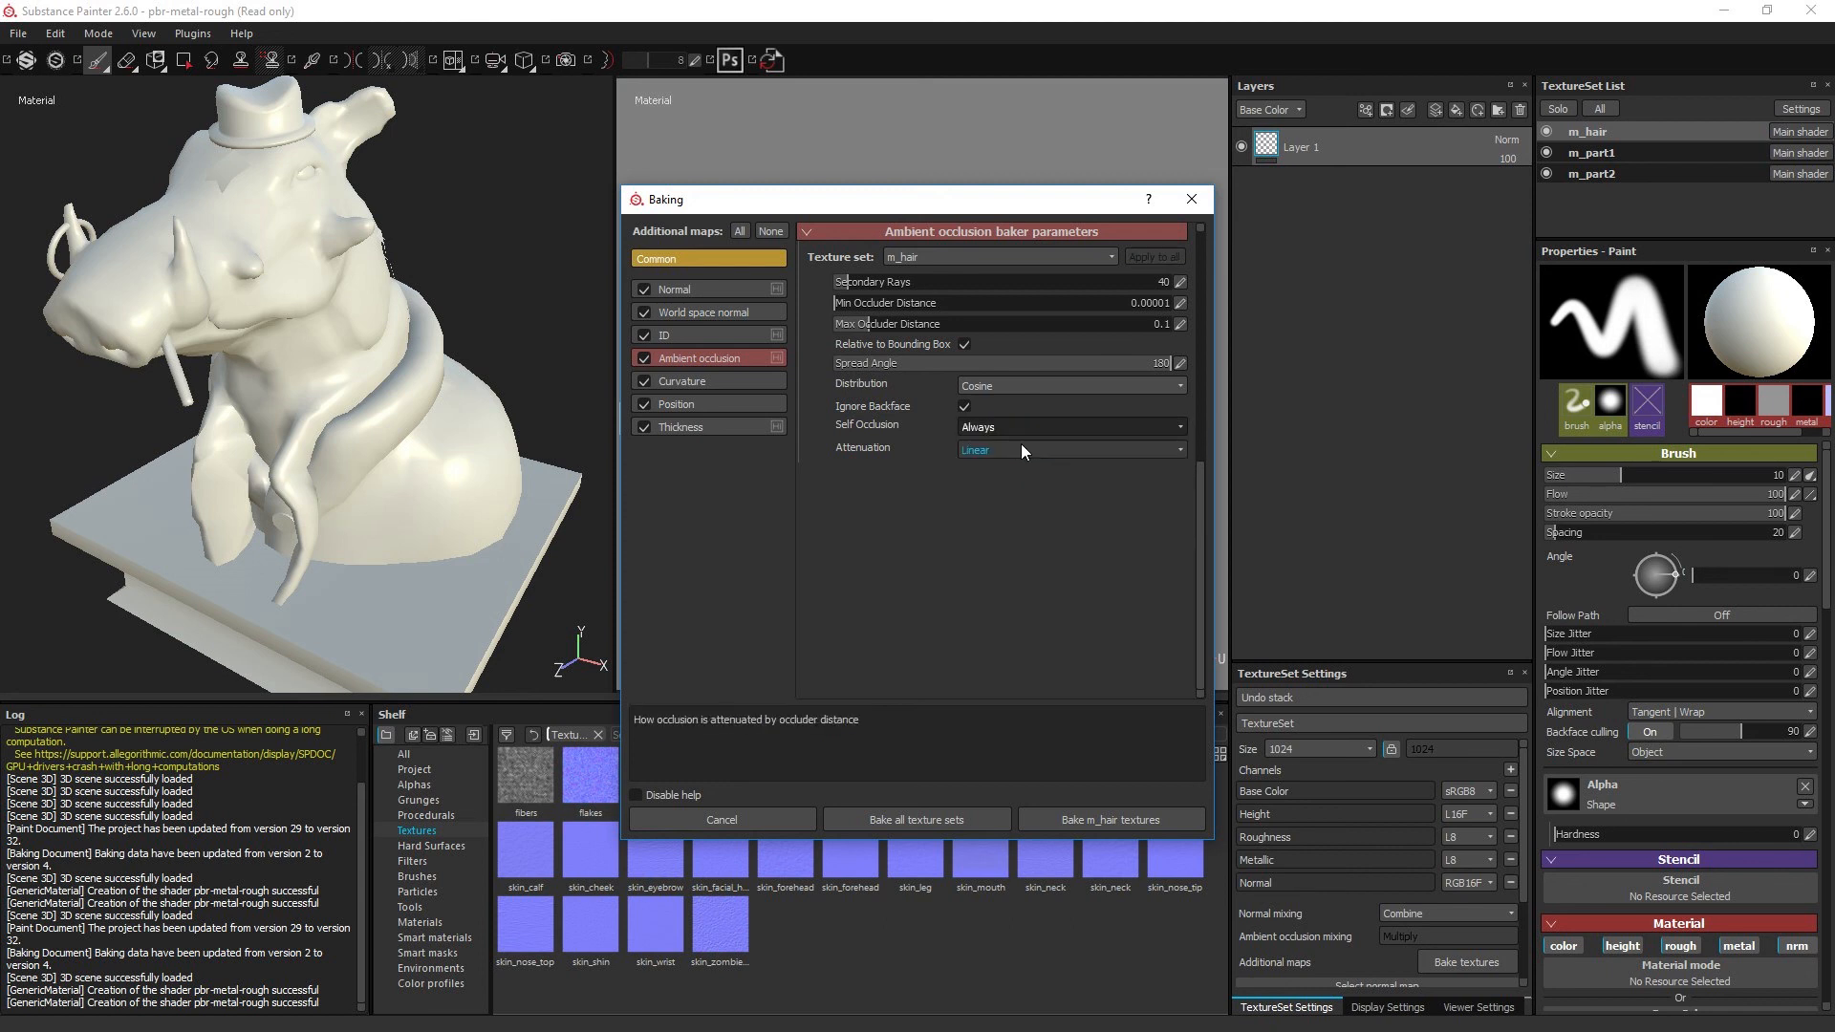
Step: Try Subsampling 2x2, 4x4 and 8x8 as the antialiasing in the common baking parameters and return it to None
{"action": "left_click", "coordinate": [742, 254]}
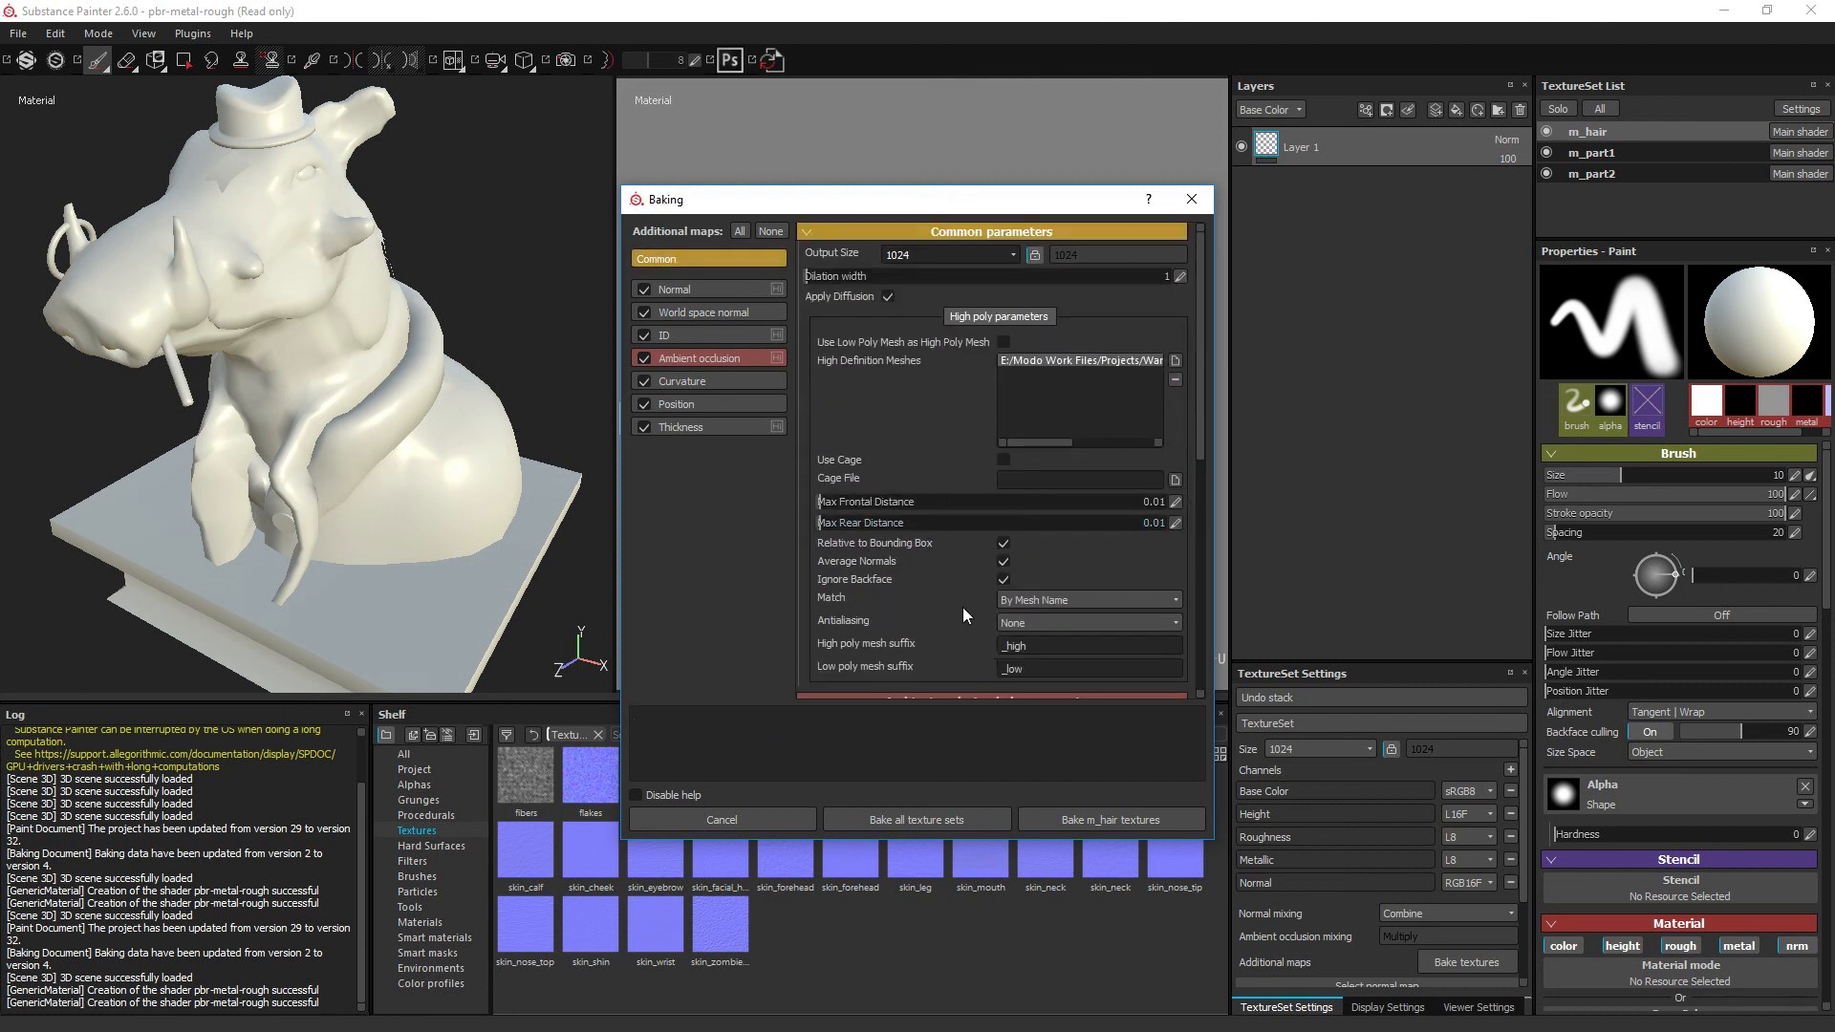
{"action": "left_click", "coordinate": [1015, 622]}
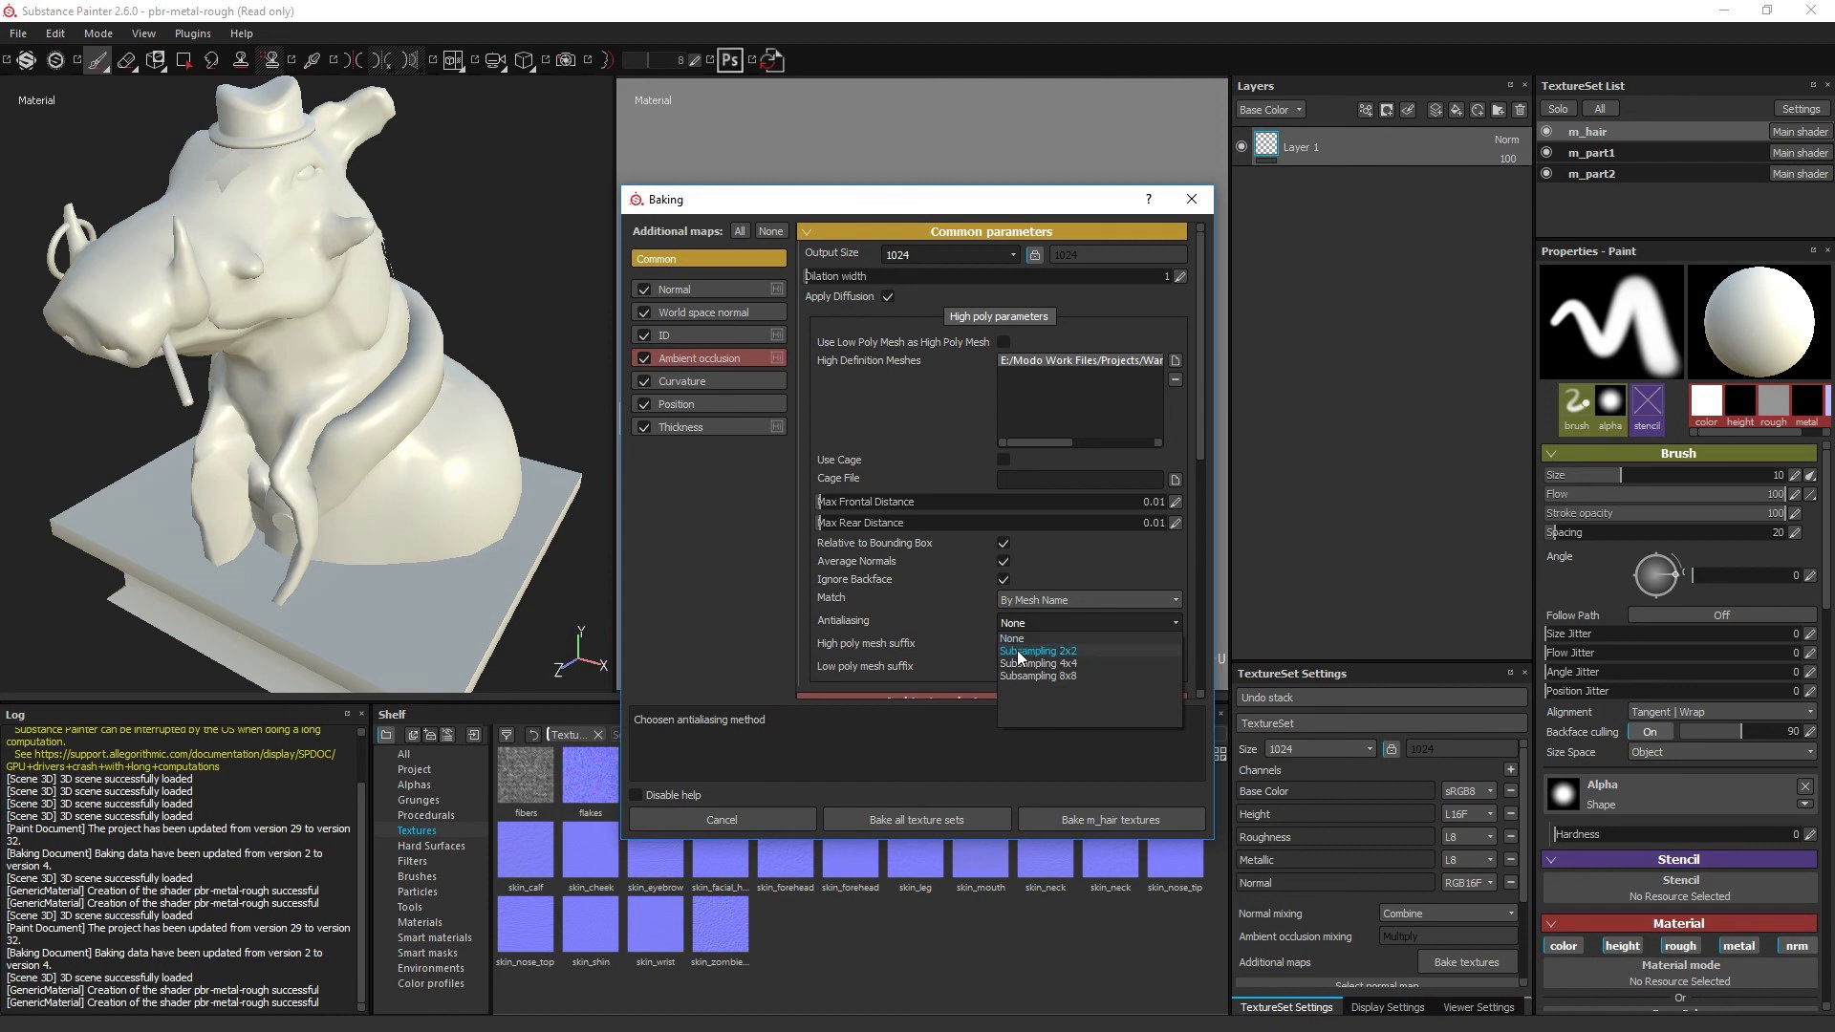
{"action": "left_click", "coordinate": [1020, 651]}
{"action": "left_click", "coordinate": [1023, 621]}
{"action": "left_click", "coordinate": [1024, 661]}
{"action": "left_click", "coordinate": [1030, 623]}
{"action": "left_click", "coordinate": [1026, 676]}
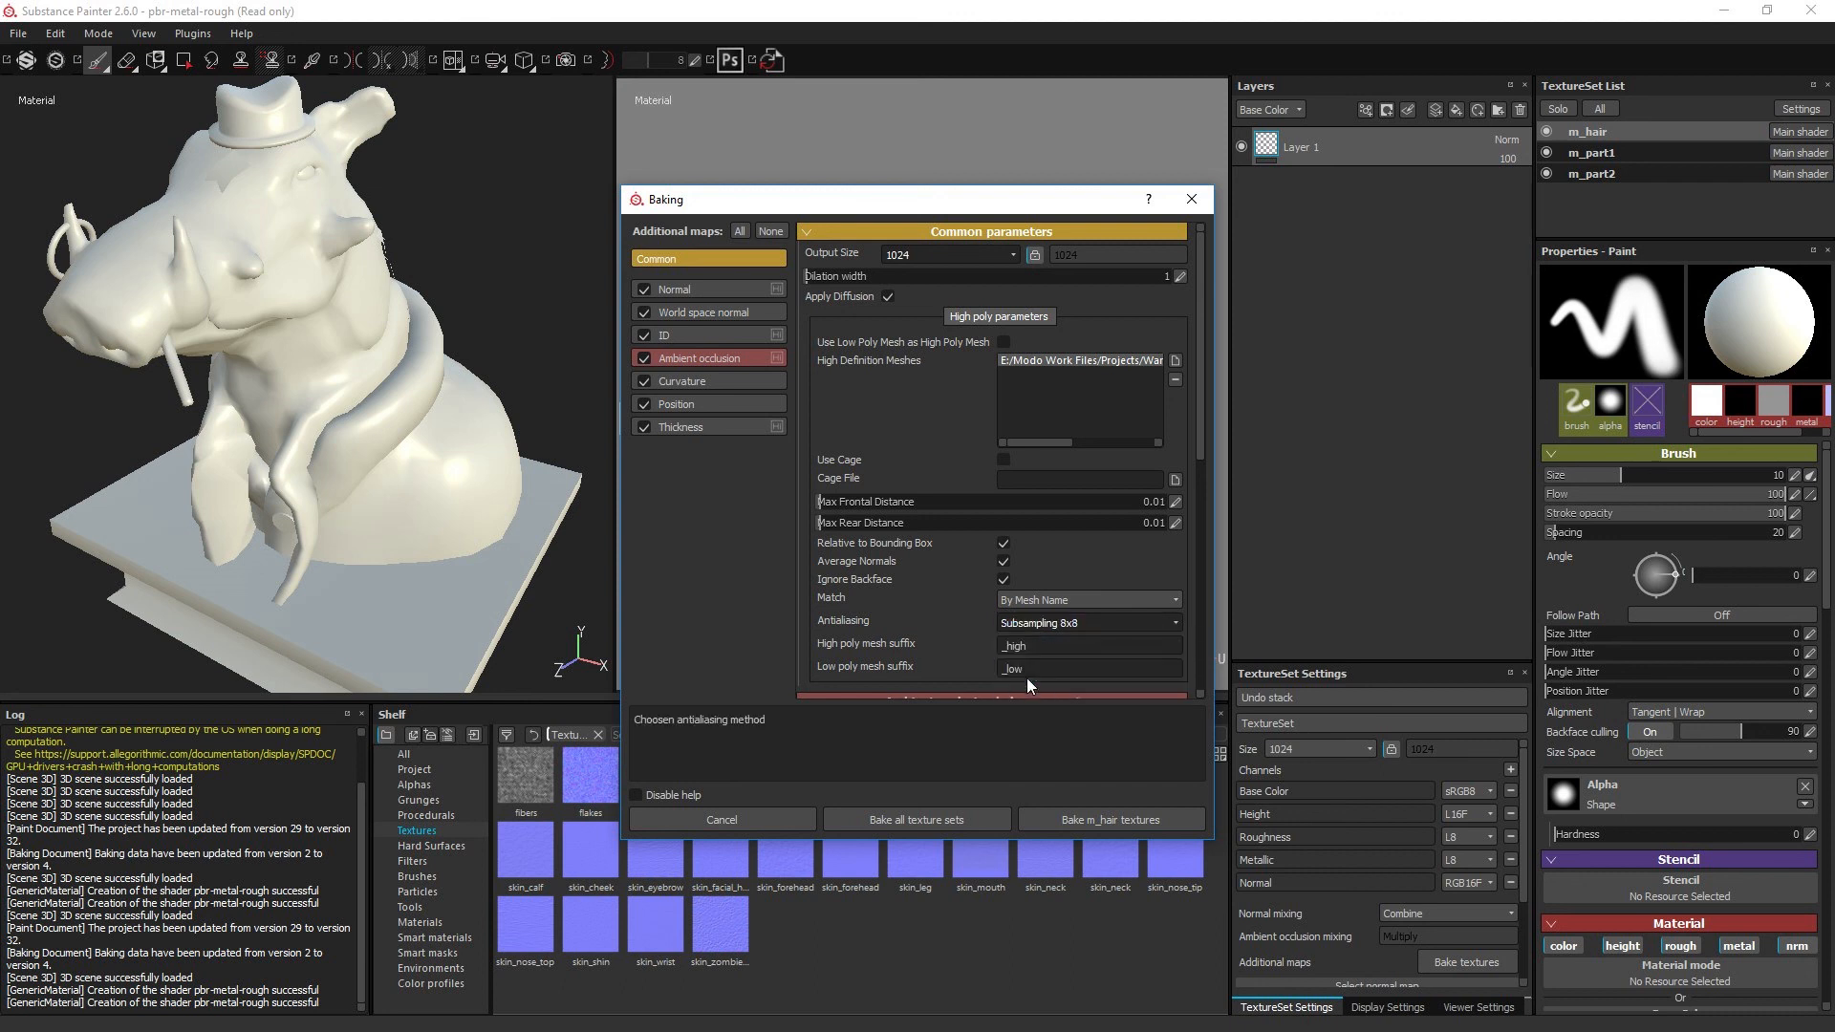
{"action": "left_click", "coordinate": [1045, 625]}
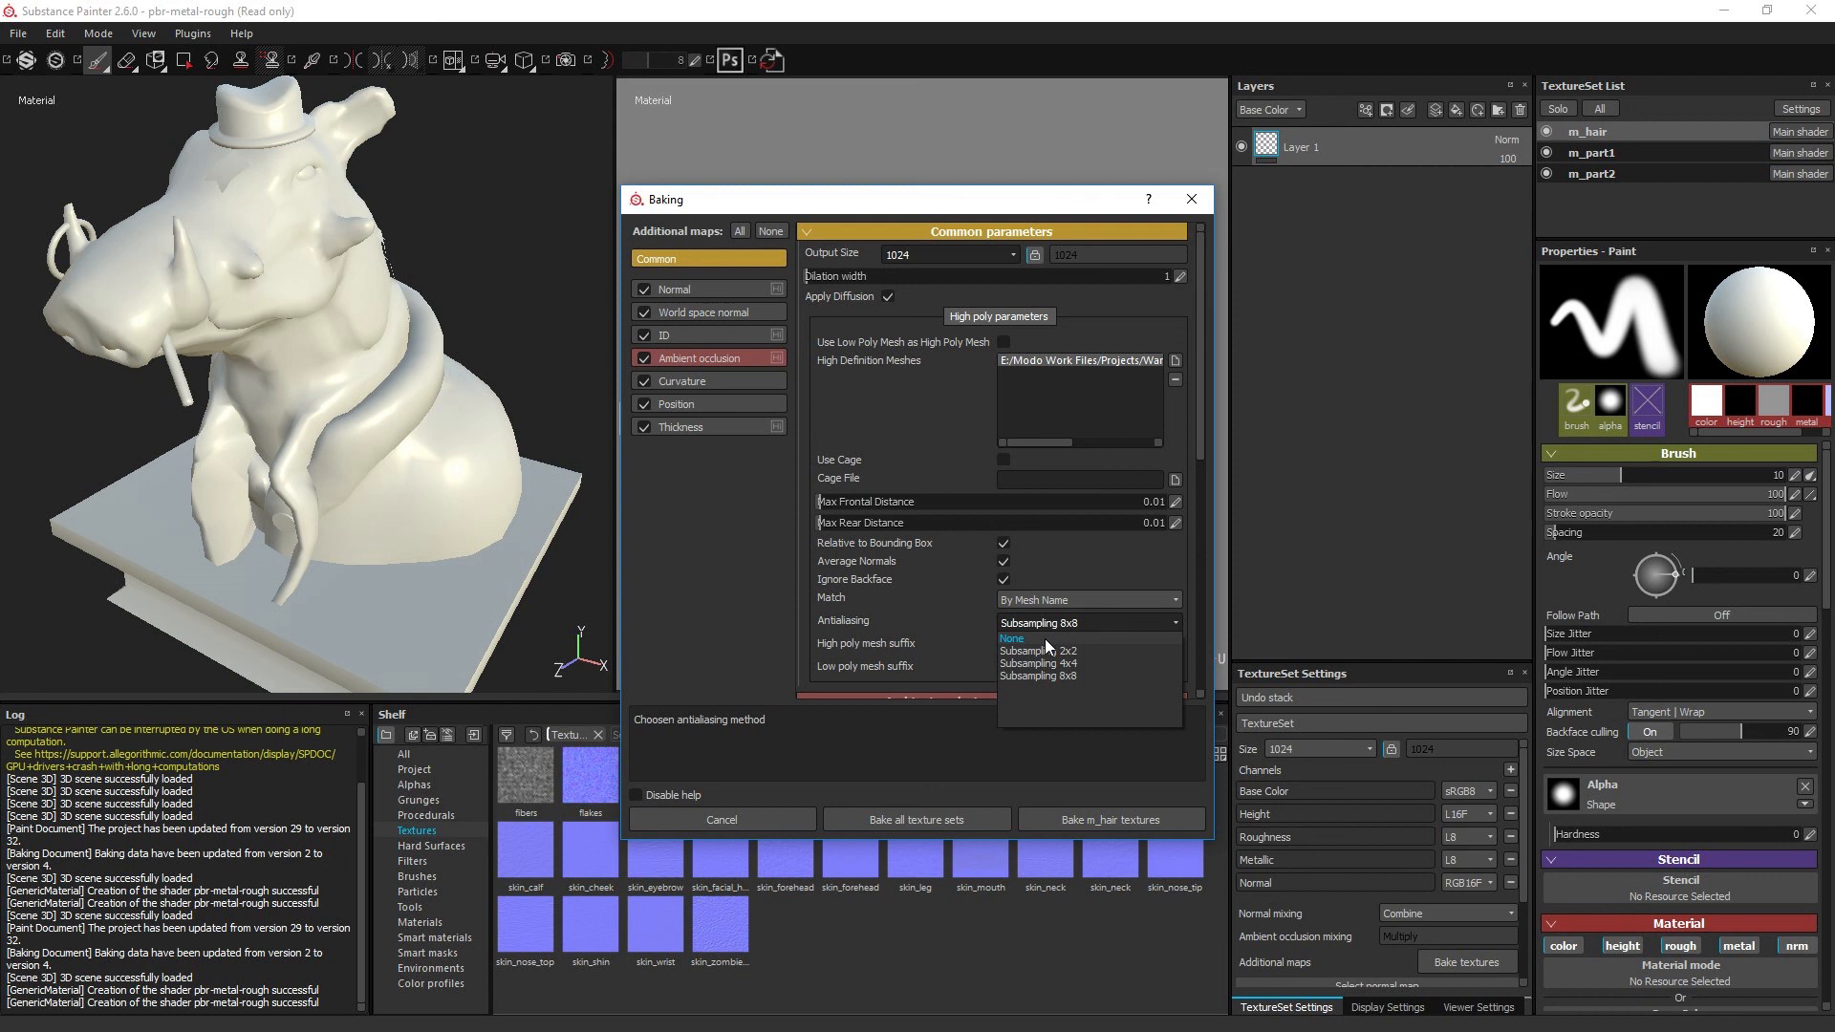
{"action": "left_click", "coordinate": [1045, 638]}
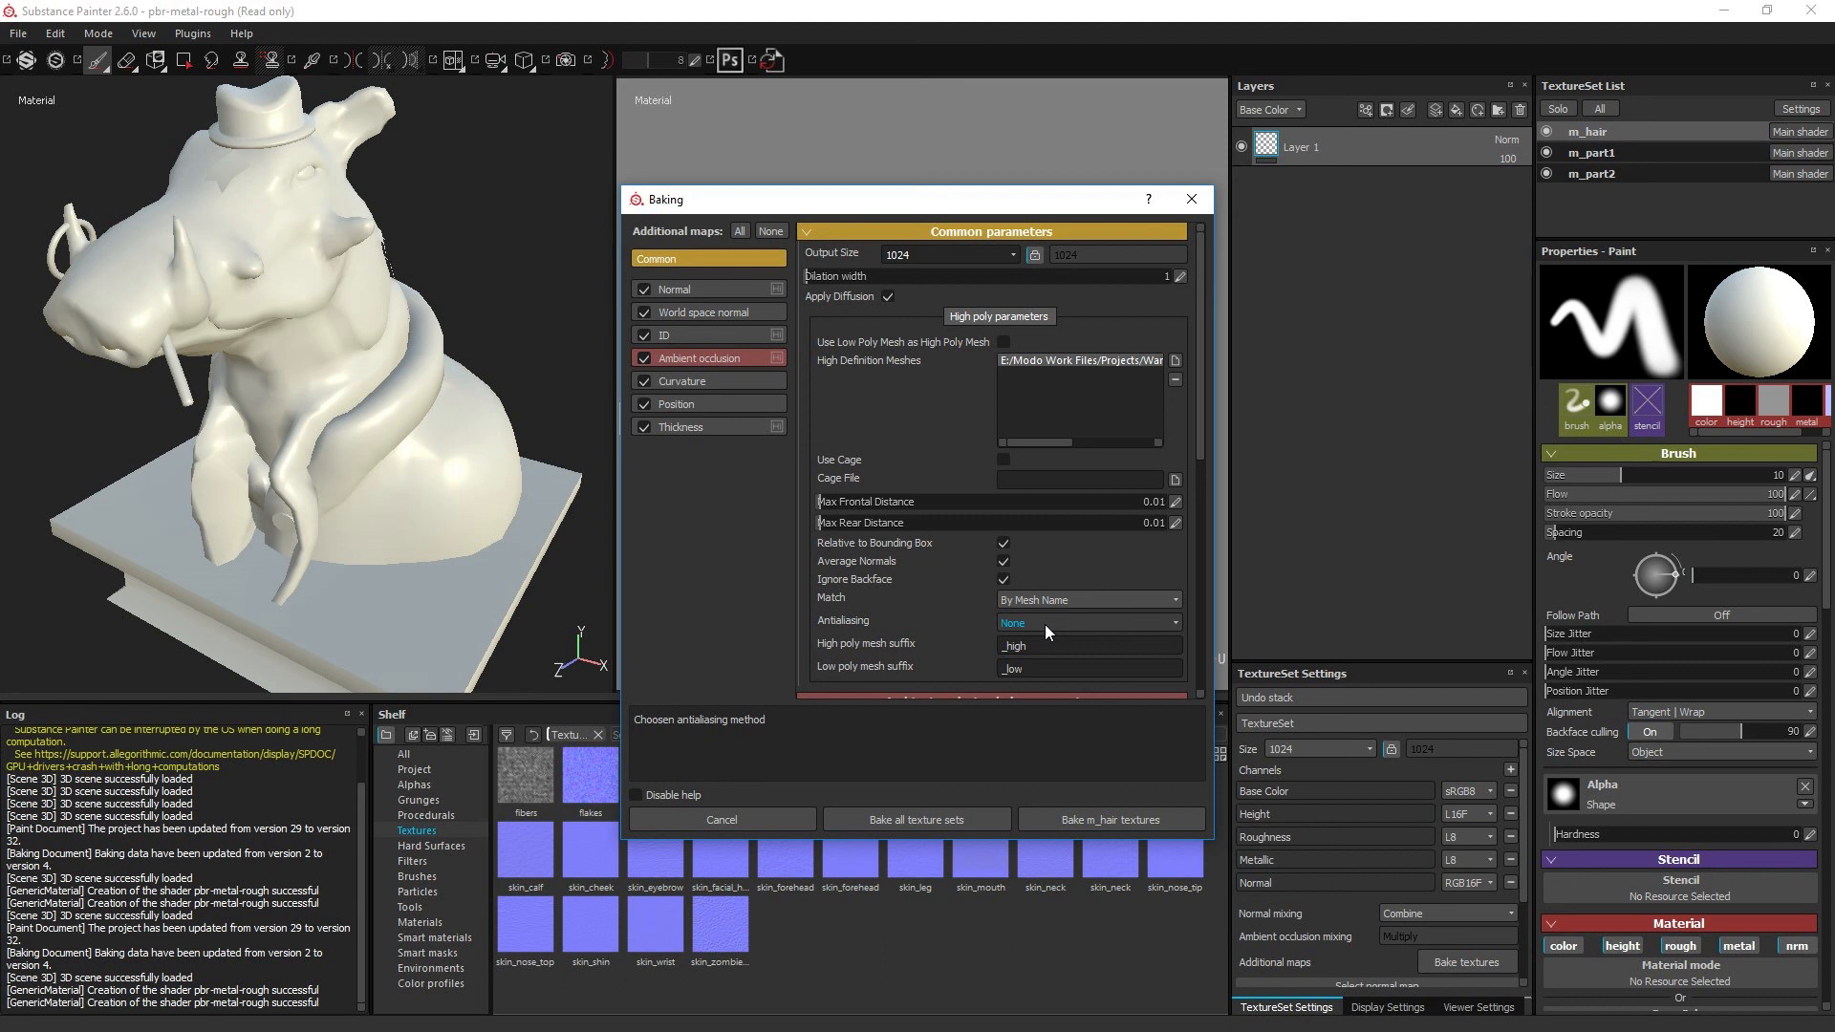
Step: Try Subsampling 4x4 as the baking antialiasing once more and set it back to None
{"action": "left_click", "coordinate": [1046, 623]}
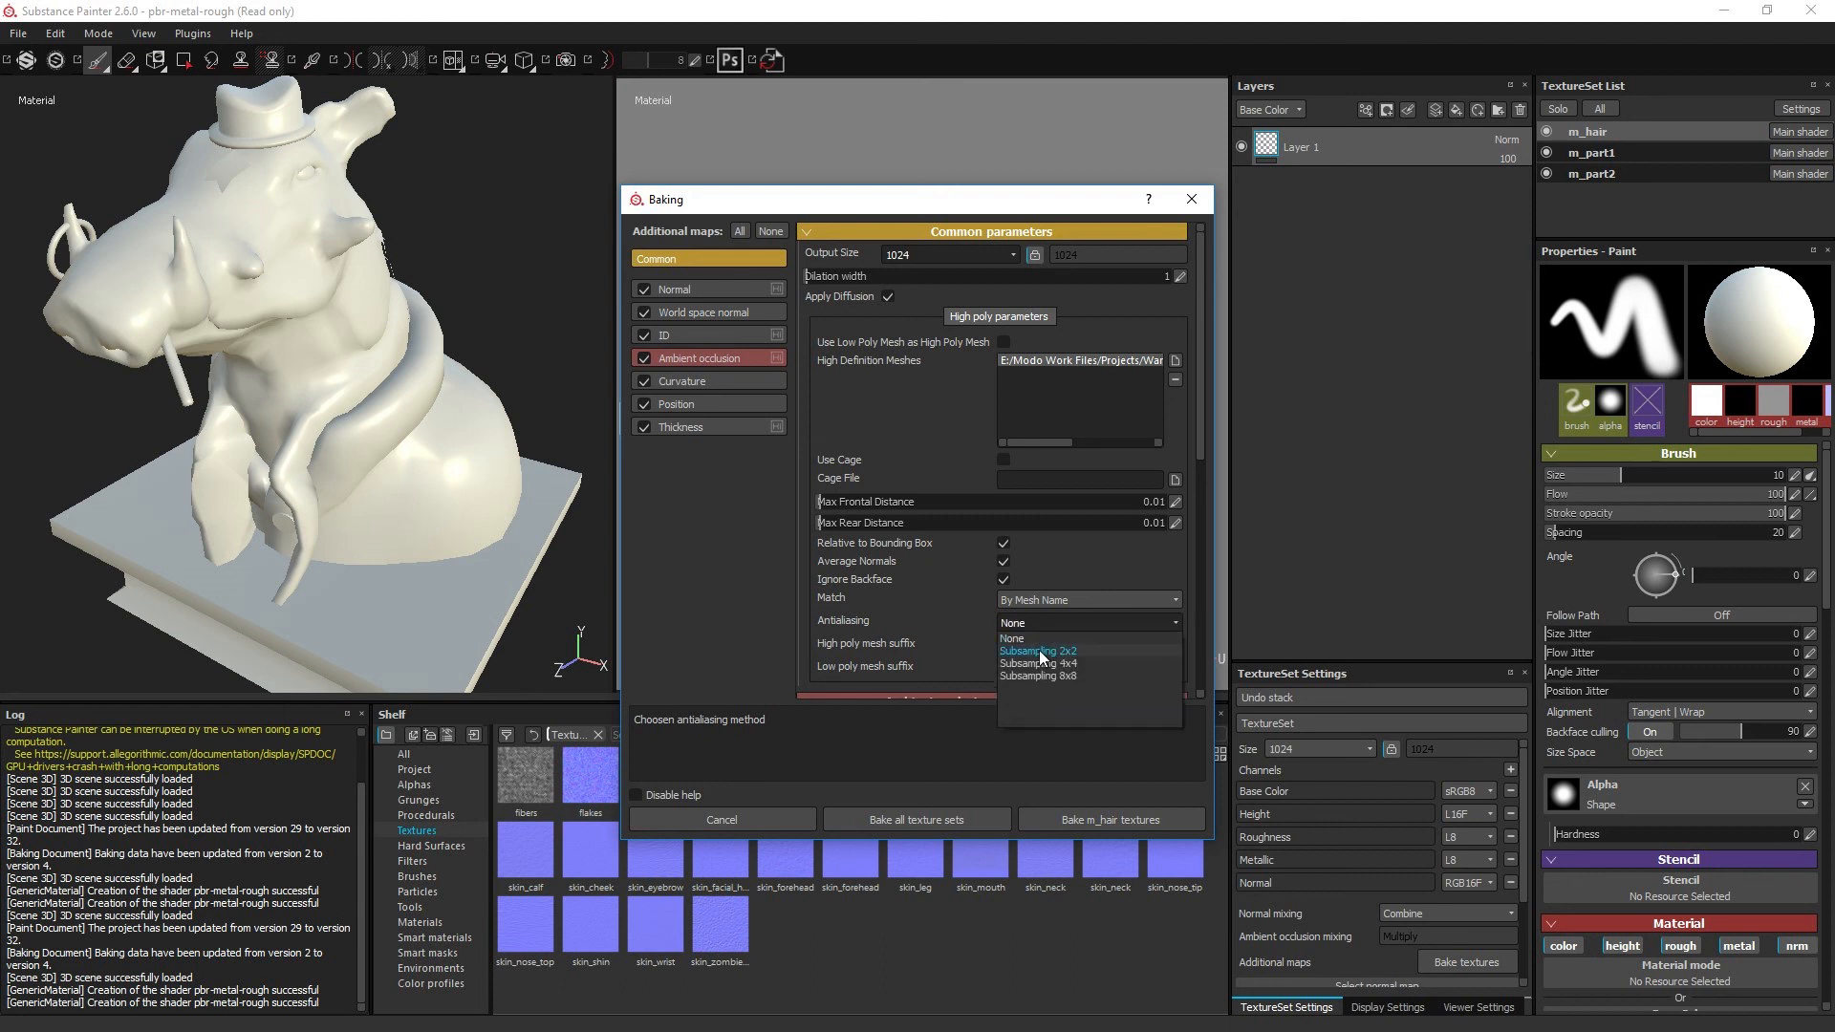
{"action": "left_click", "coordinate": [1040, 663]}
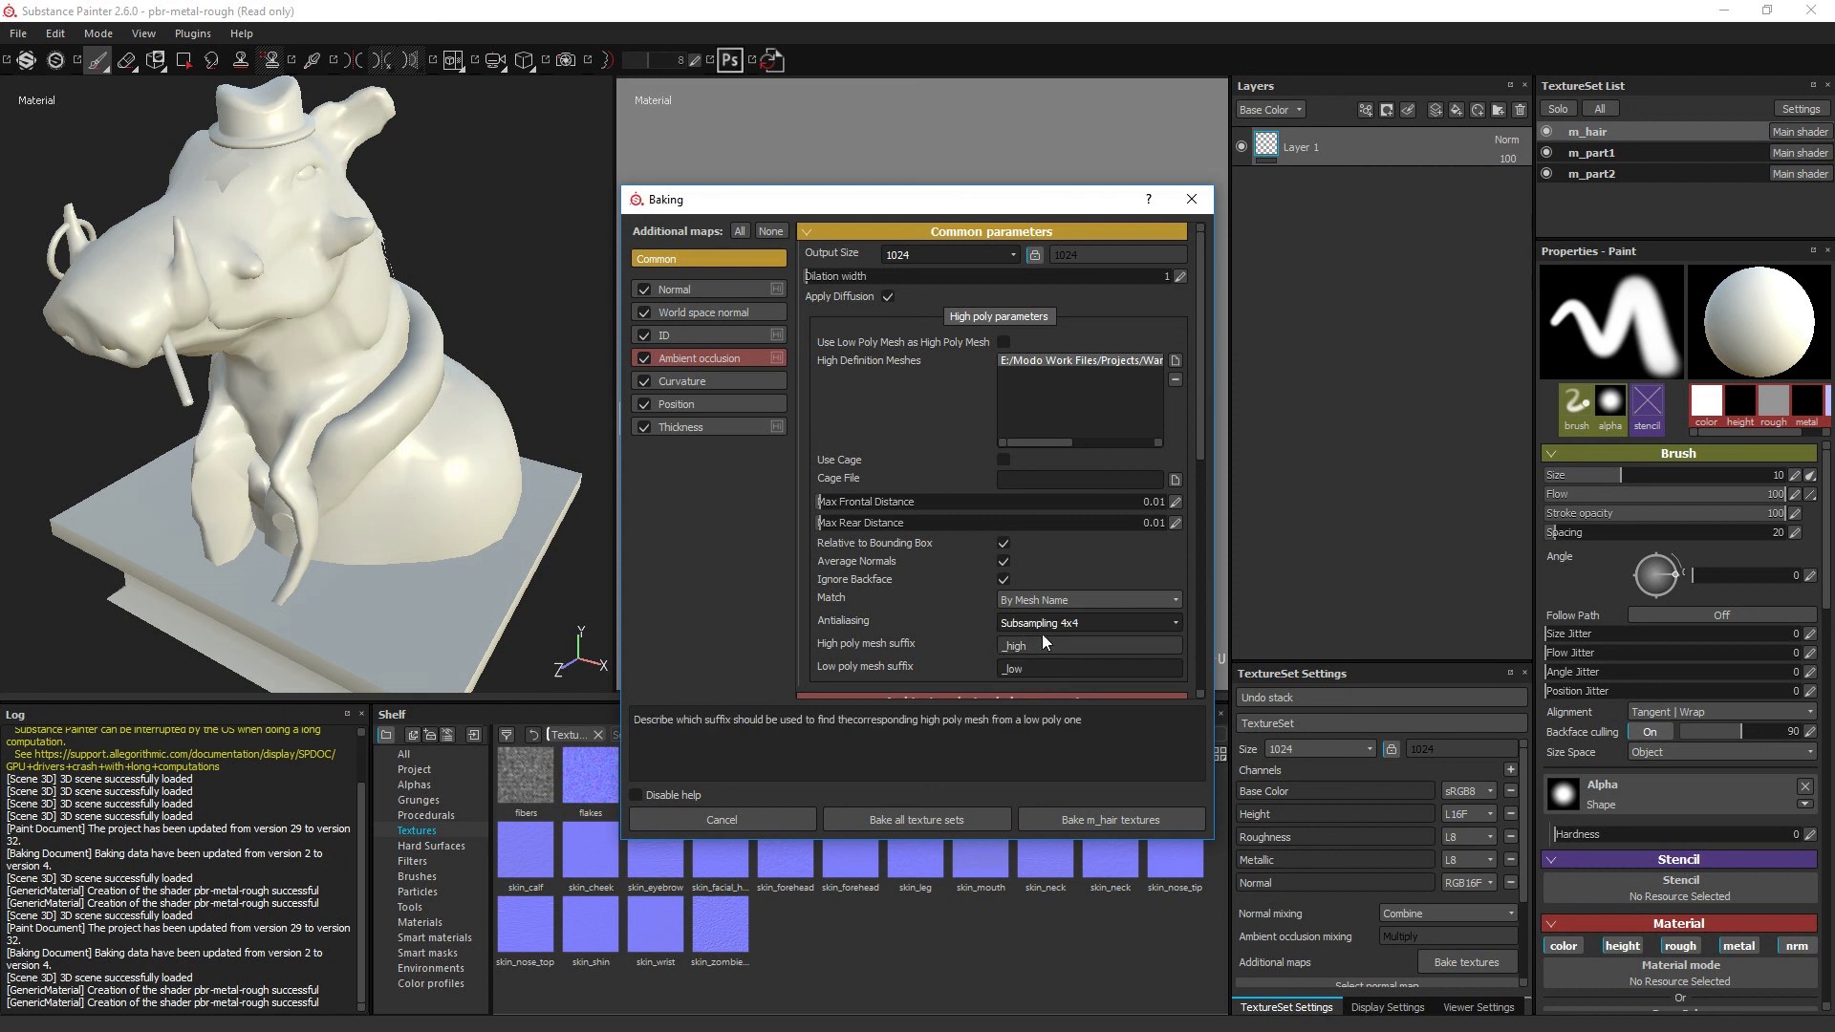
{"action": "left_click", "coordinate": [1045, 623]}
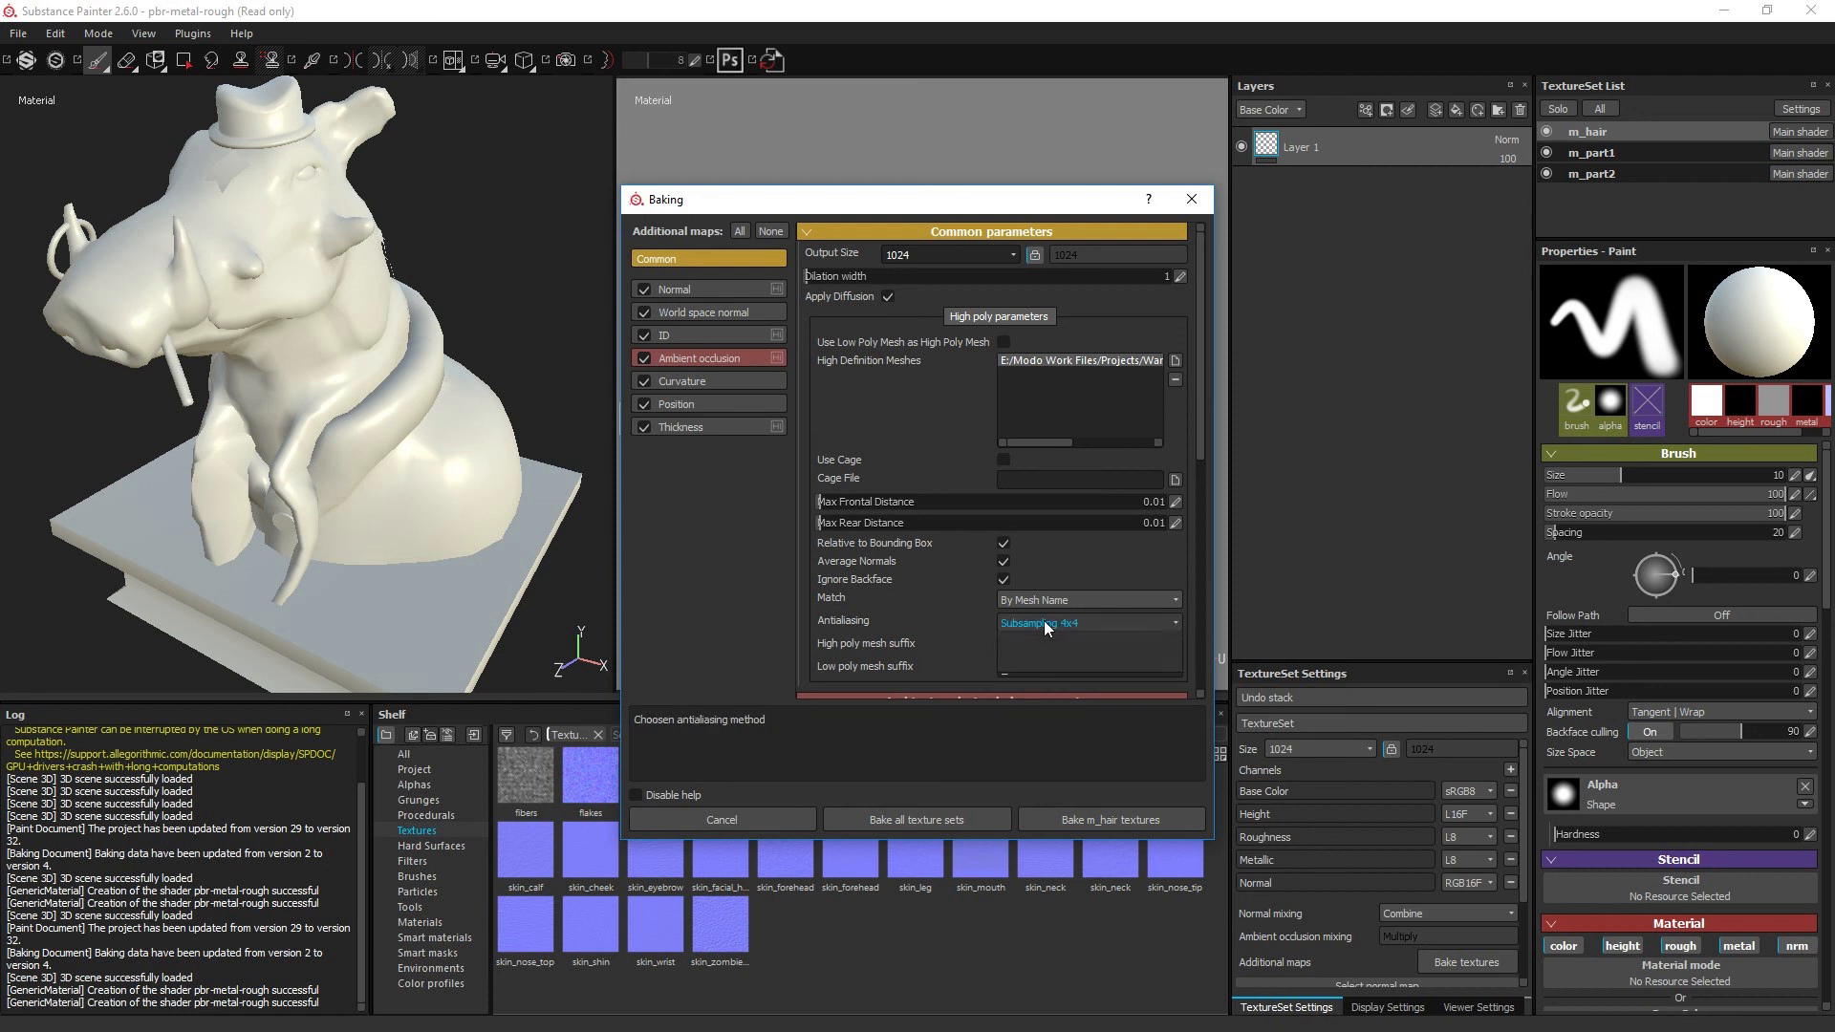
{"action": "left_click", "coordinate": [1043, 637]}
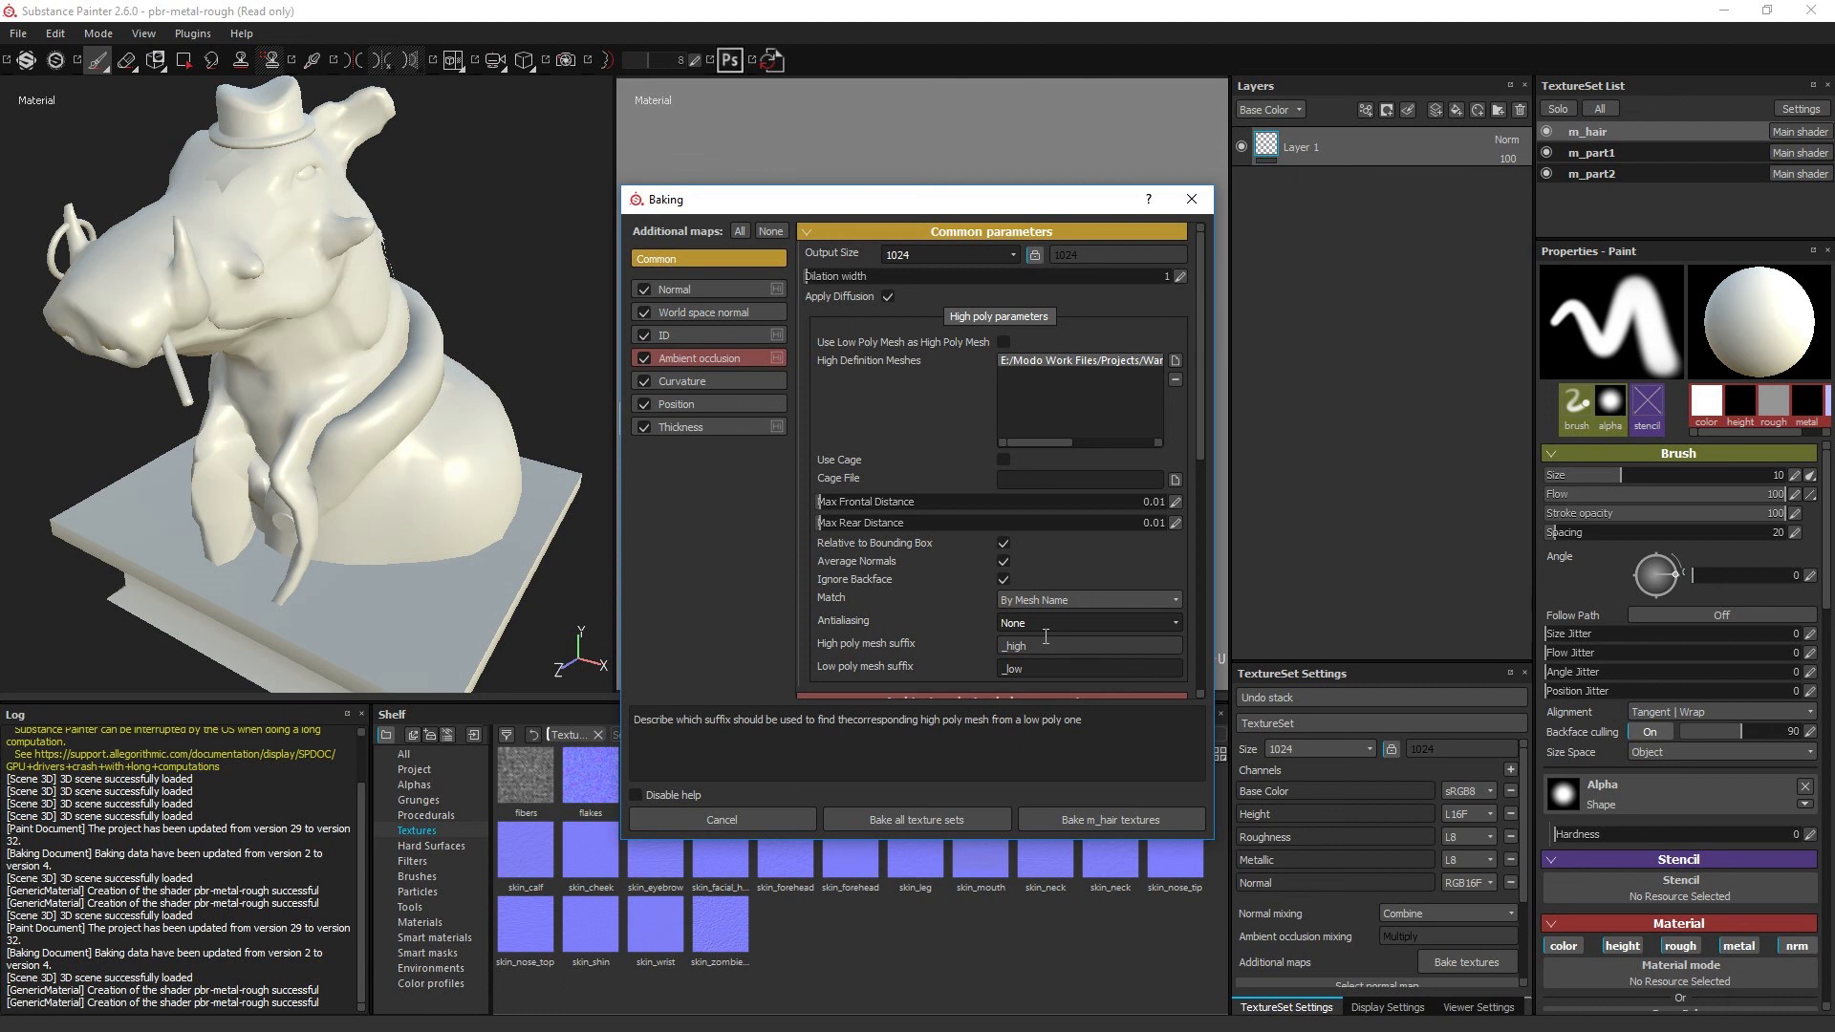
Step: Deselect all additional maps except Normal, bake all texture sets, and inspect the baked detail on the warthog's head
{"action": "left_click", "coordinate": [770, 231]}
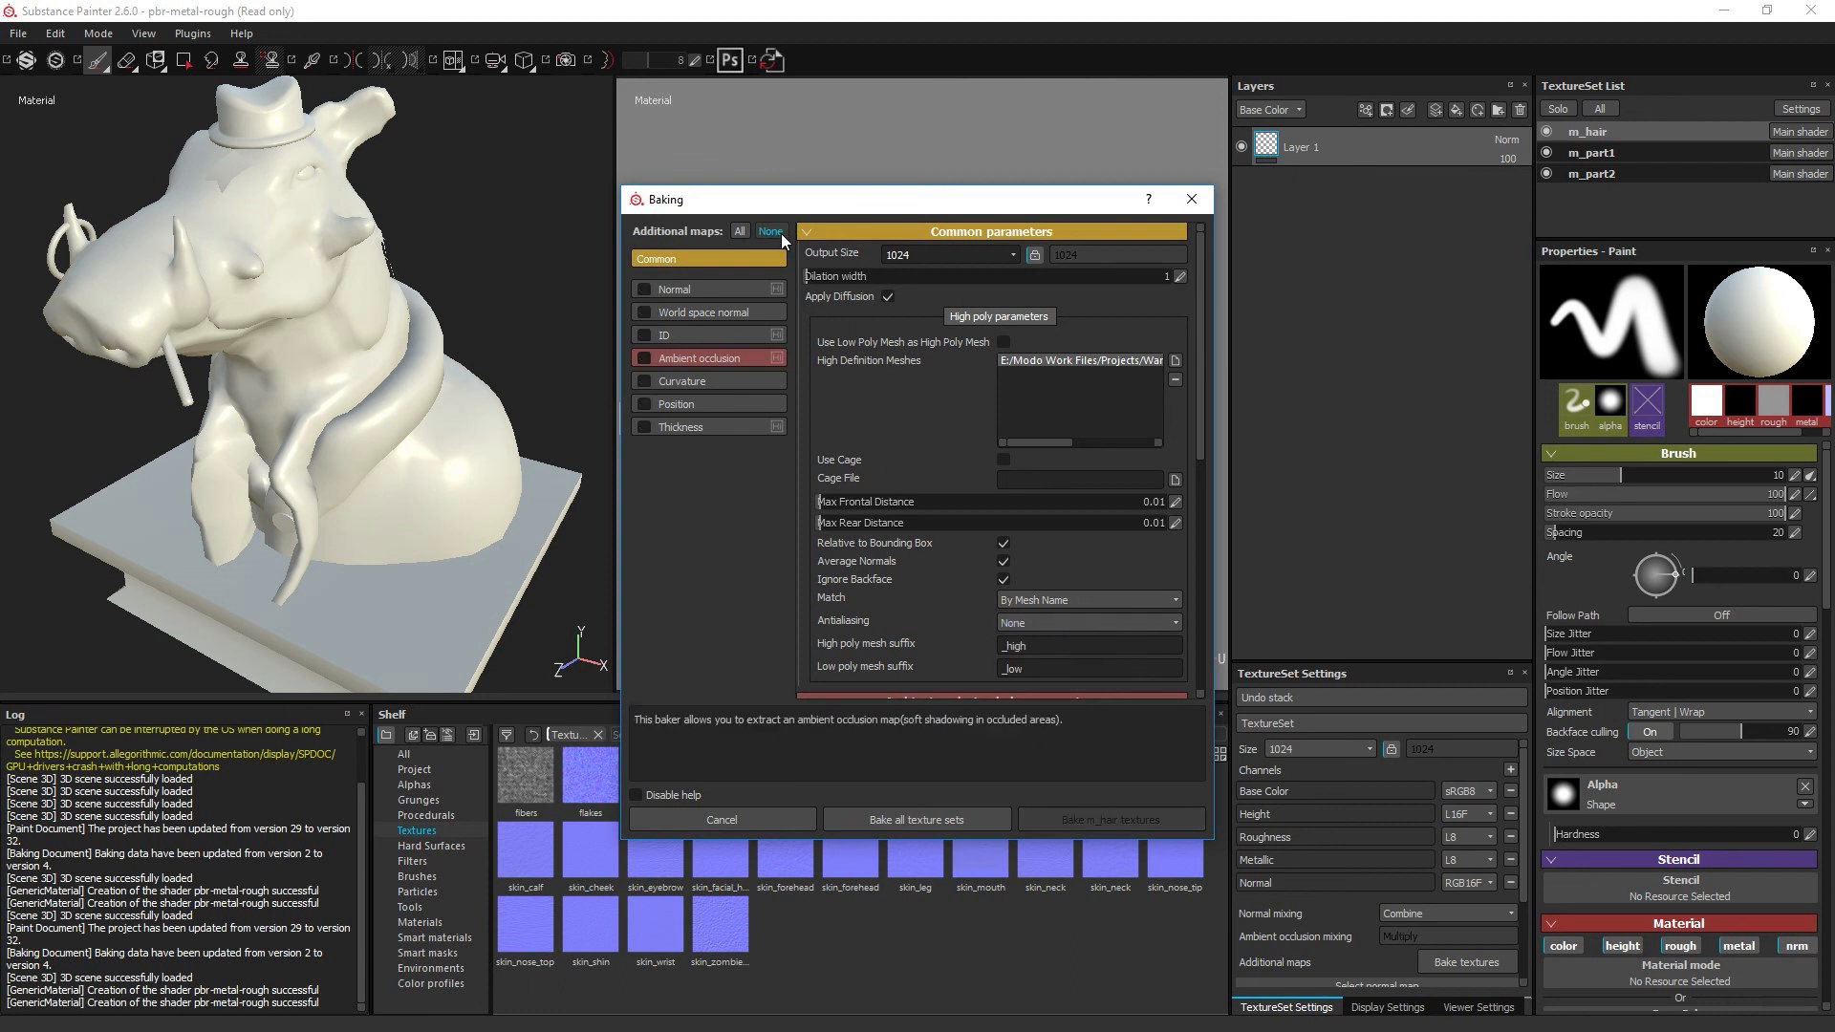
{"action": "left_click", "coordinate": [643, 289]}
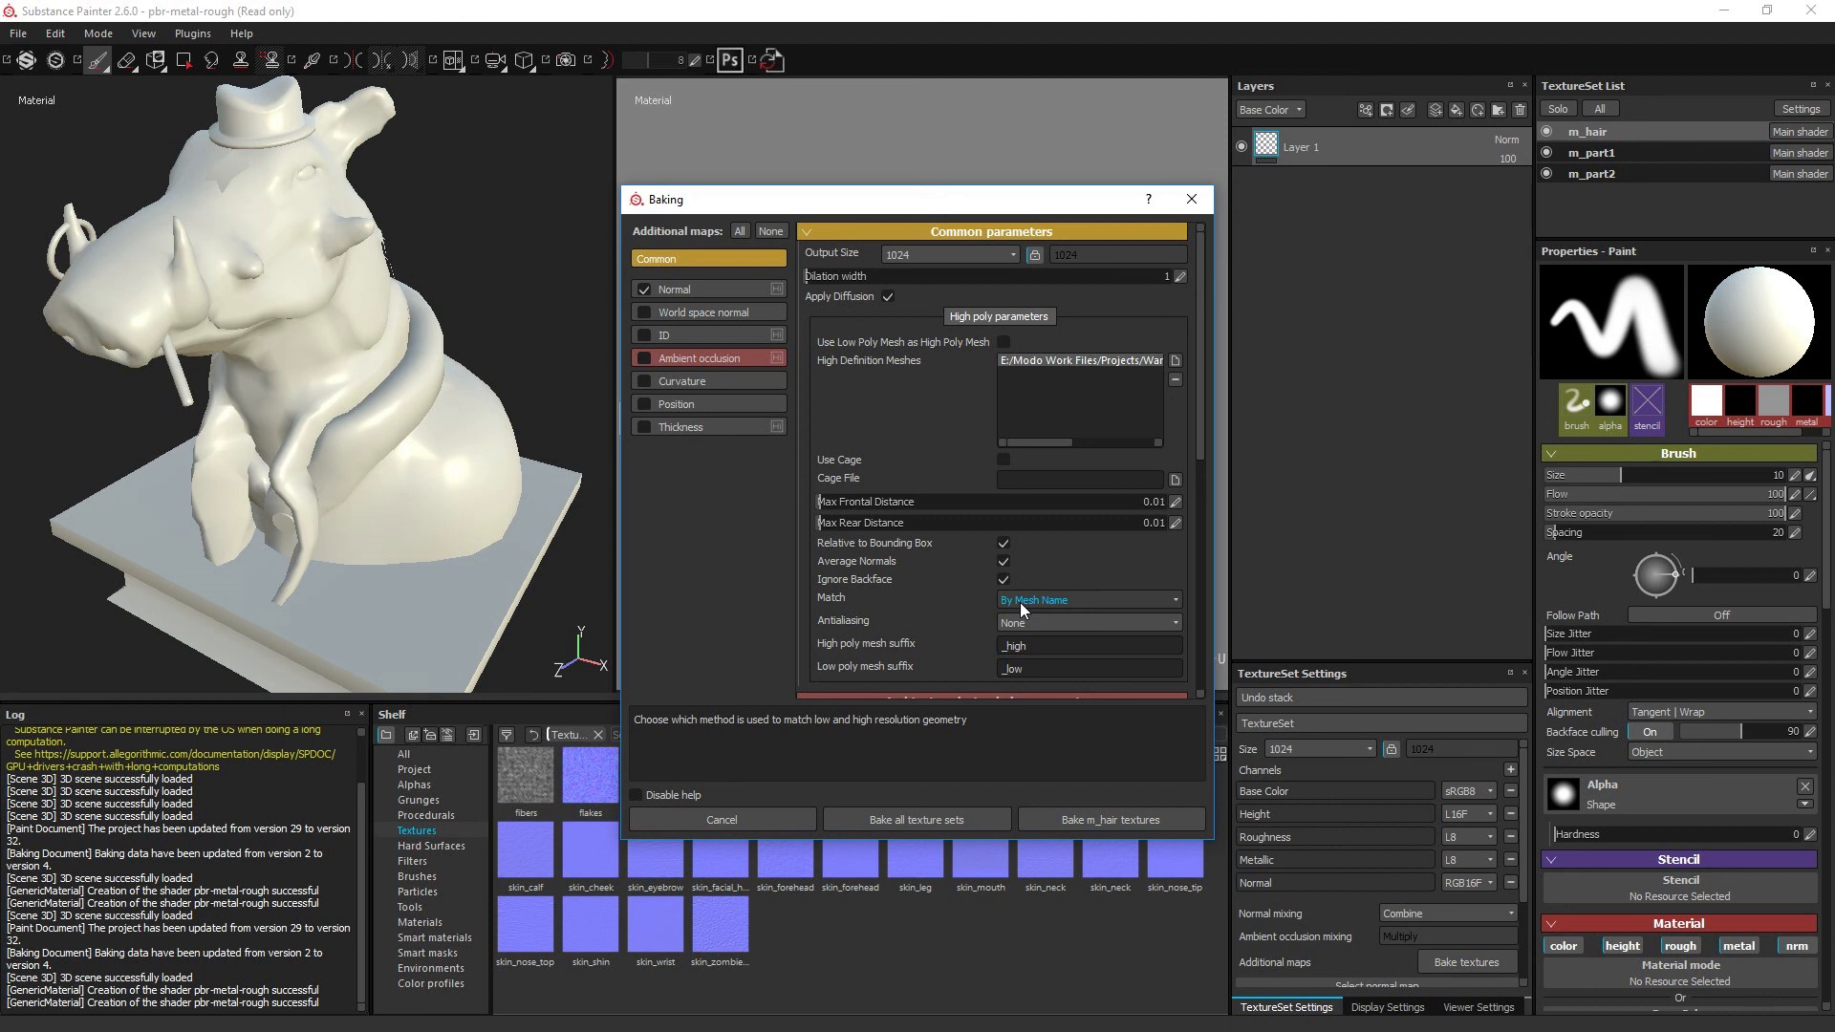
{"action": "left_click", "coordinate": [941, 810]}
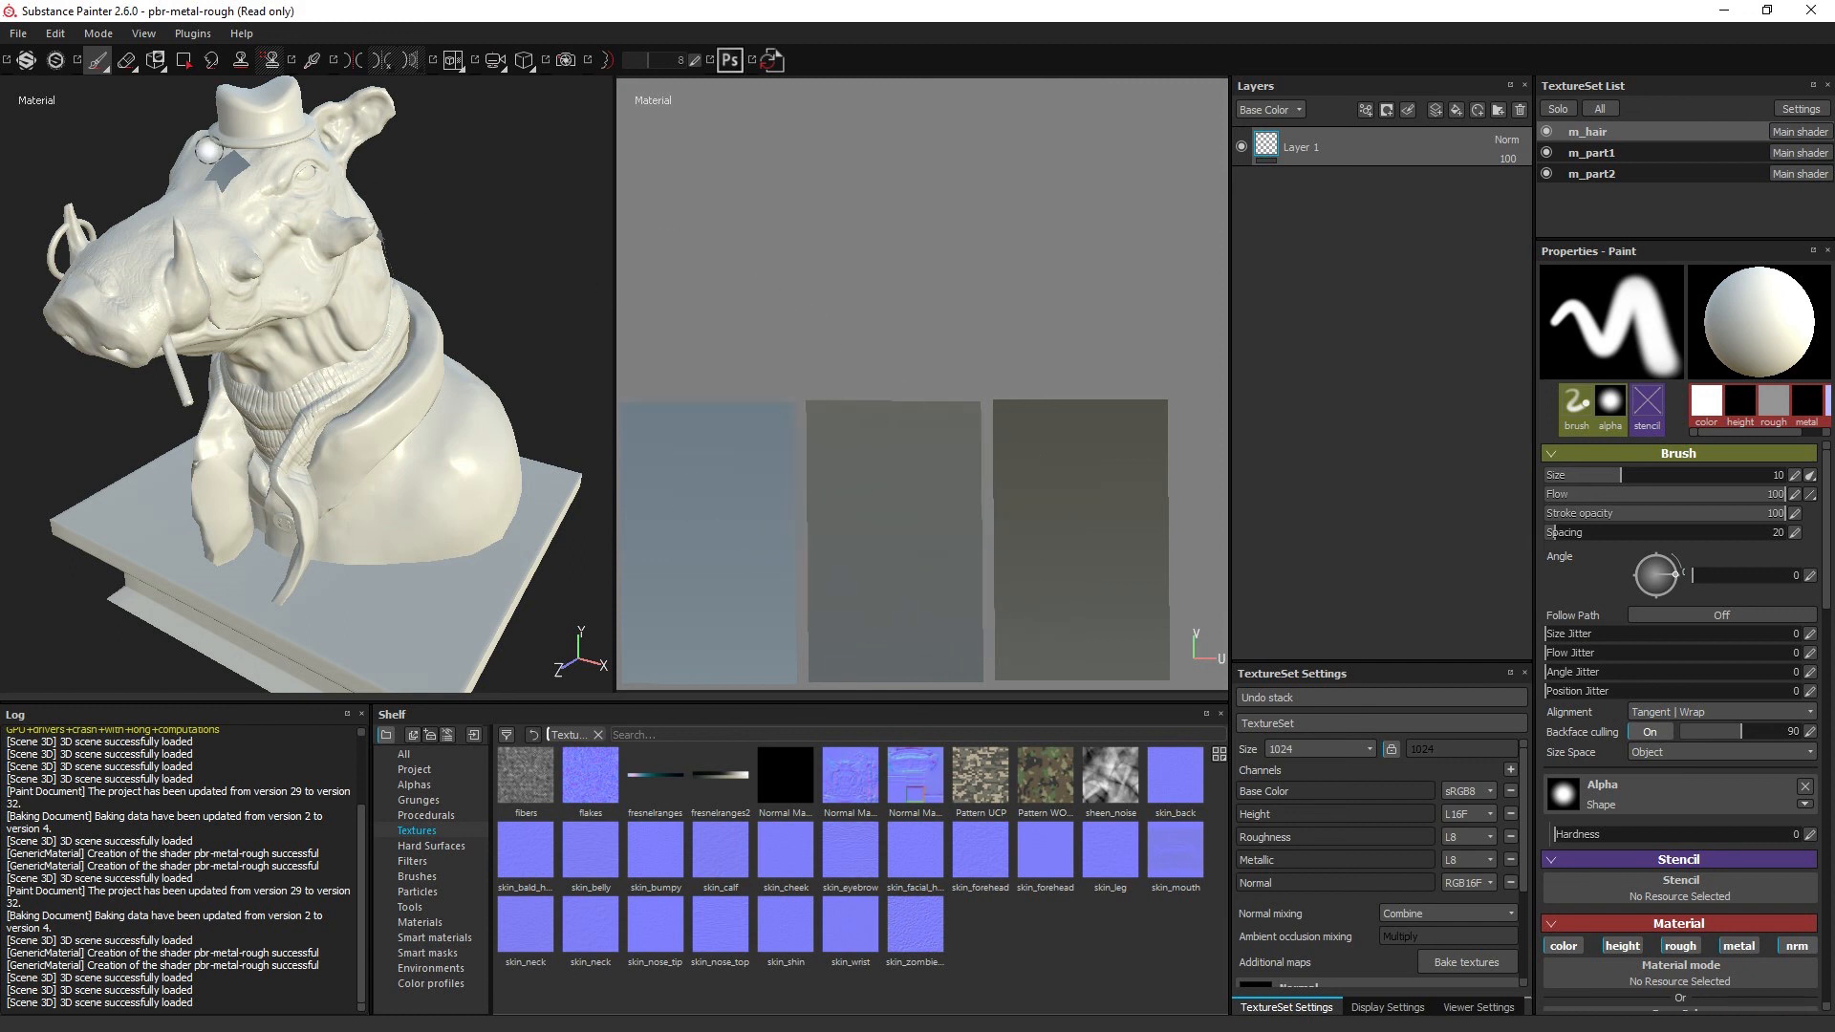
{"action": "scroll", "coordinate": [209, 150], "scroll_direction": "up", "scroll_amount": 10}
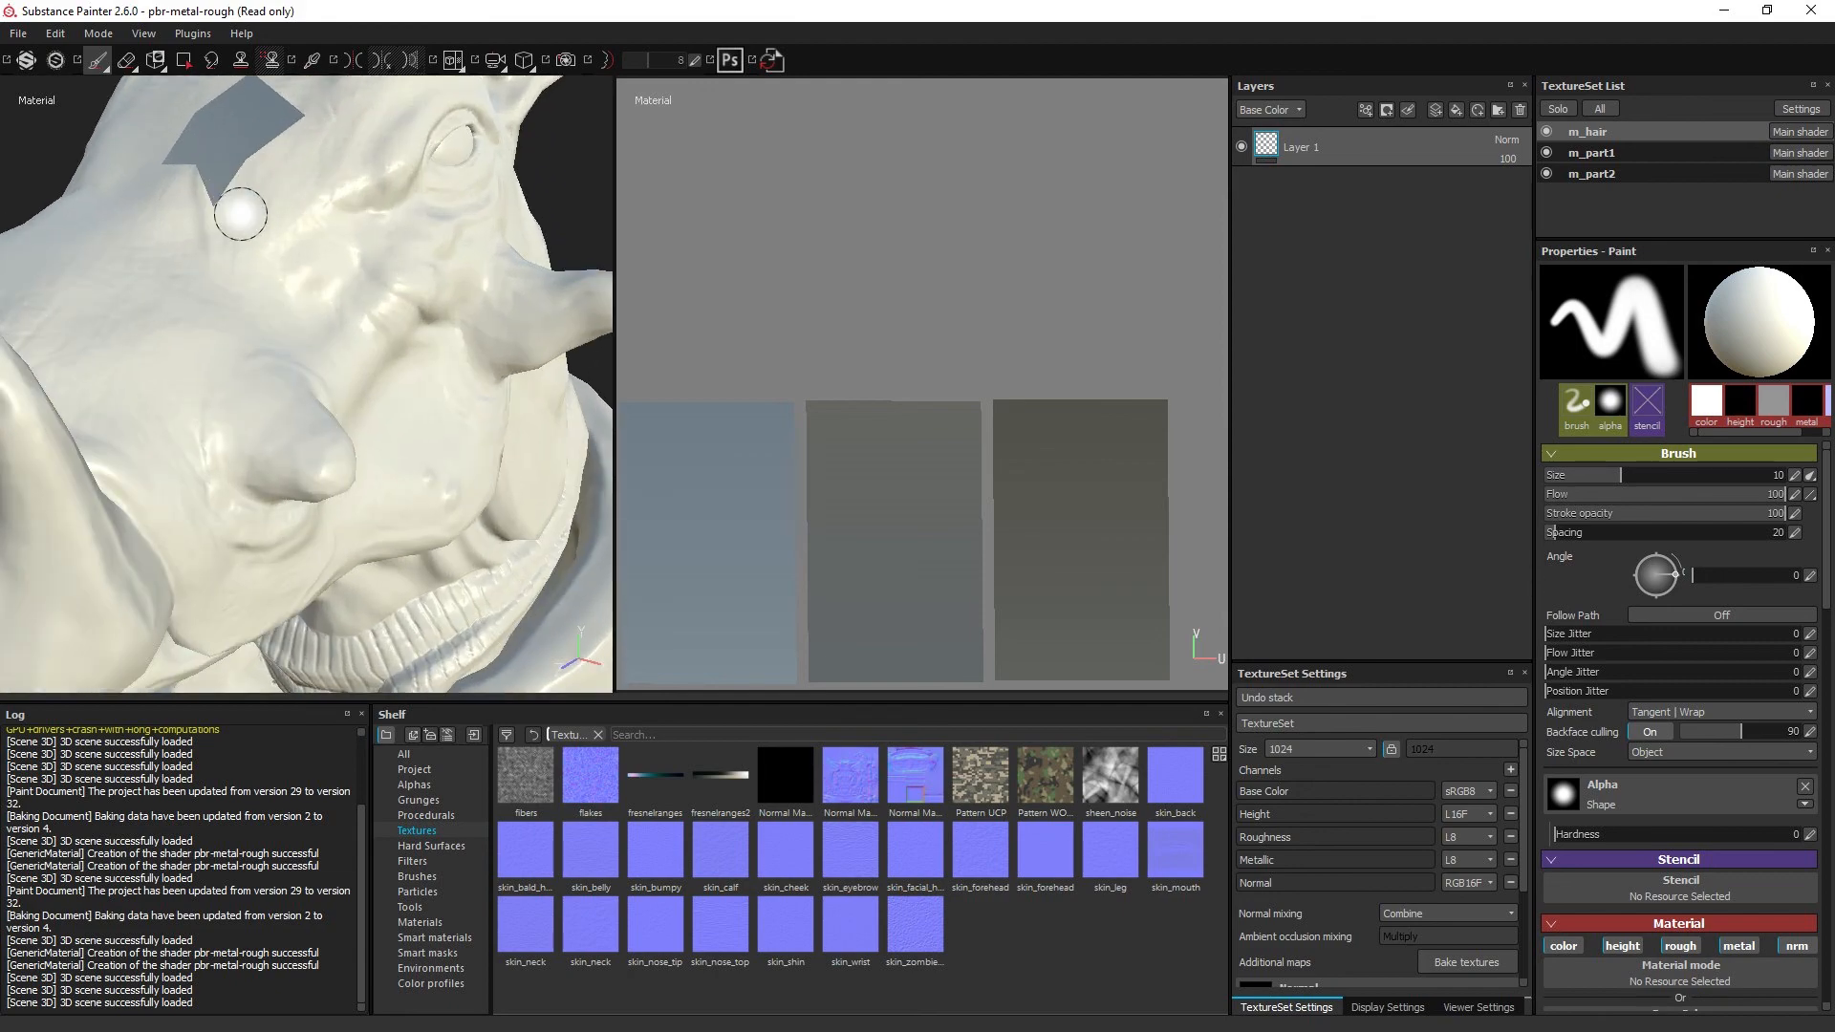